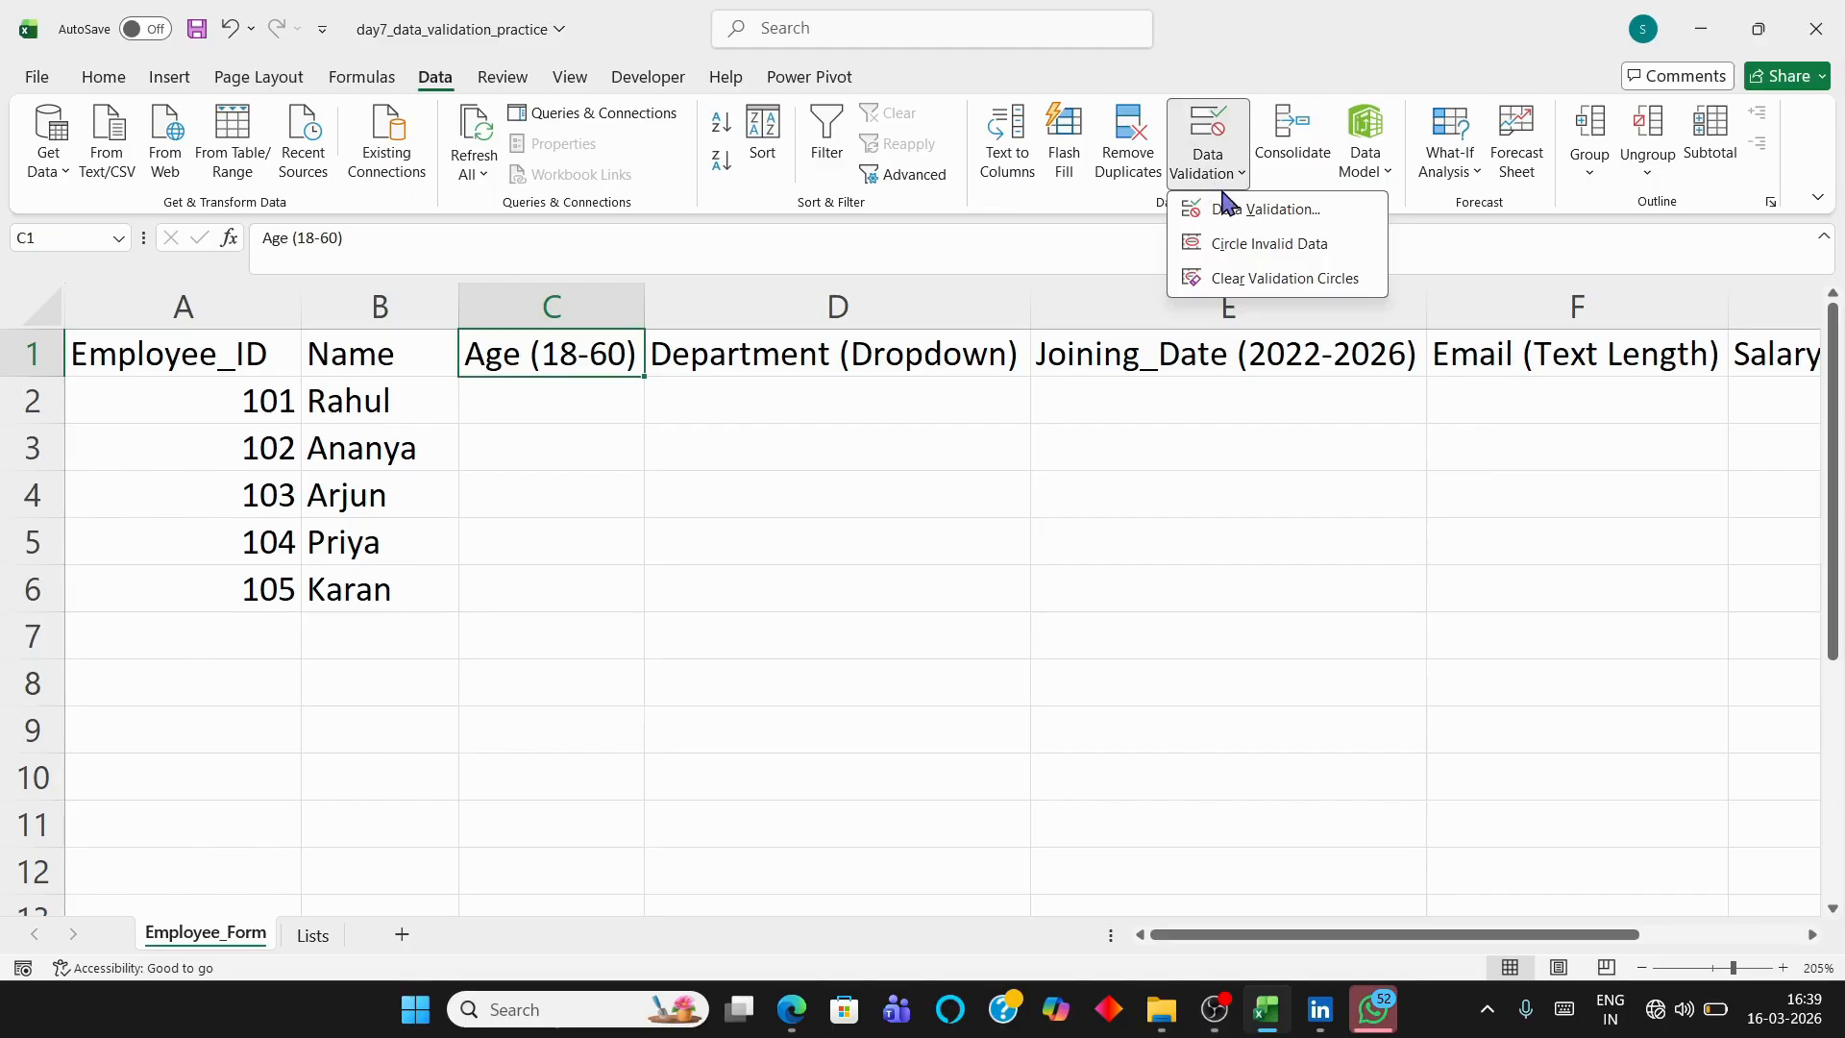
Set the validation rule of the Age header cell C1 to whole numbers between 18 and 60
{"action": "left_click", "coordinate": [1226, 206]}
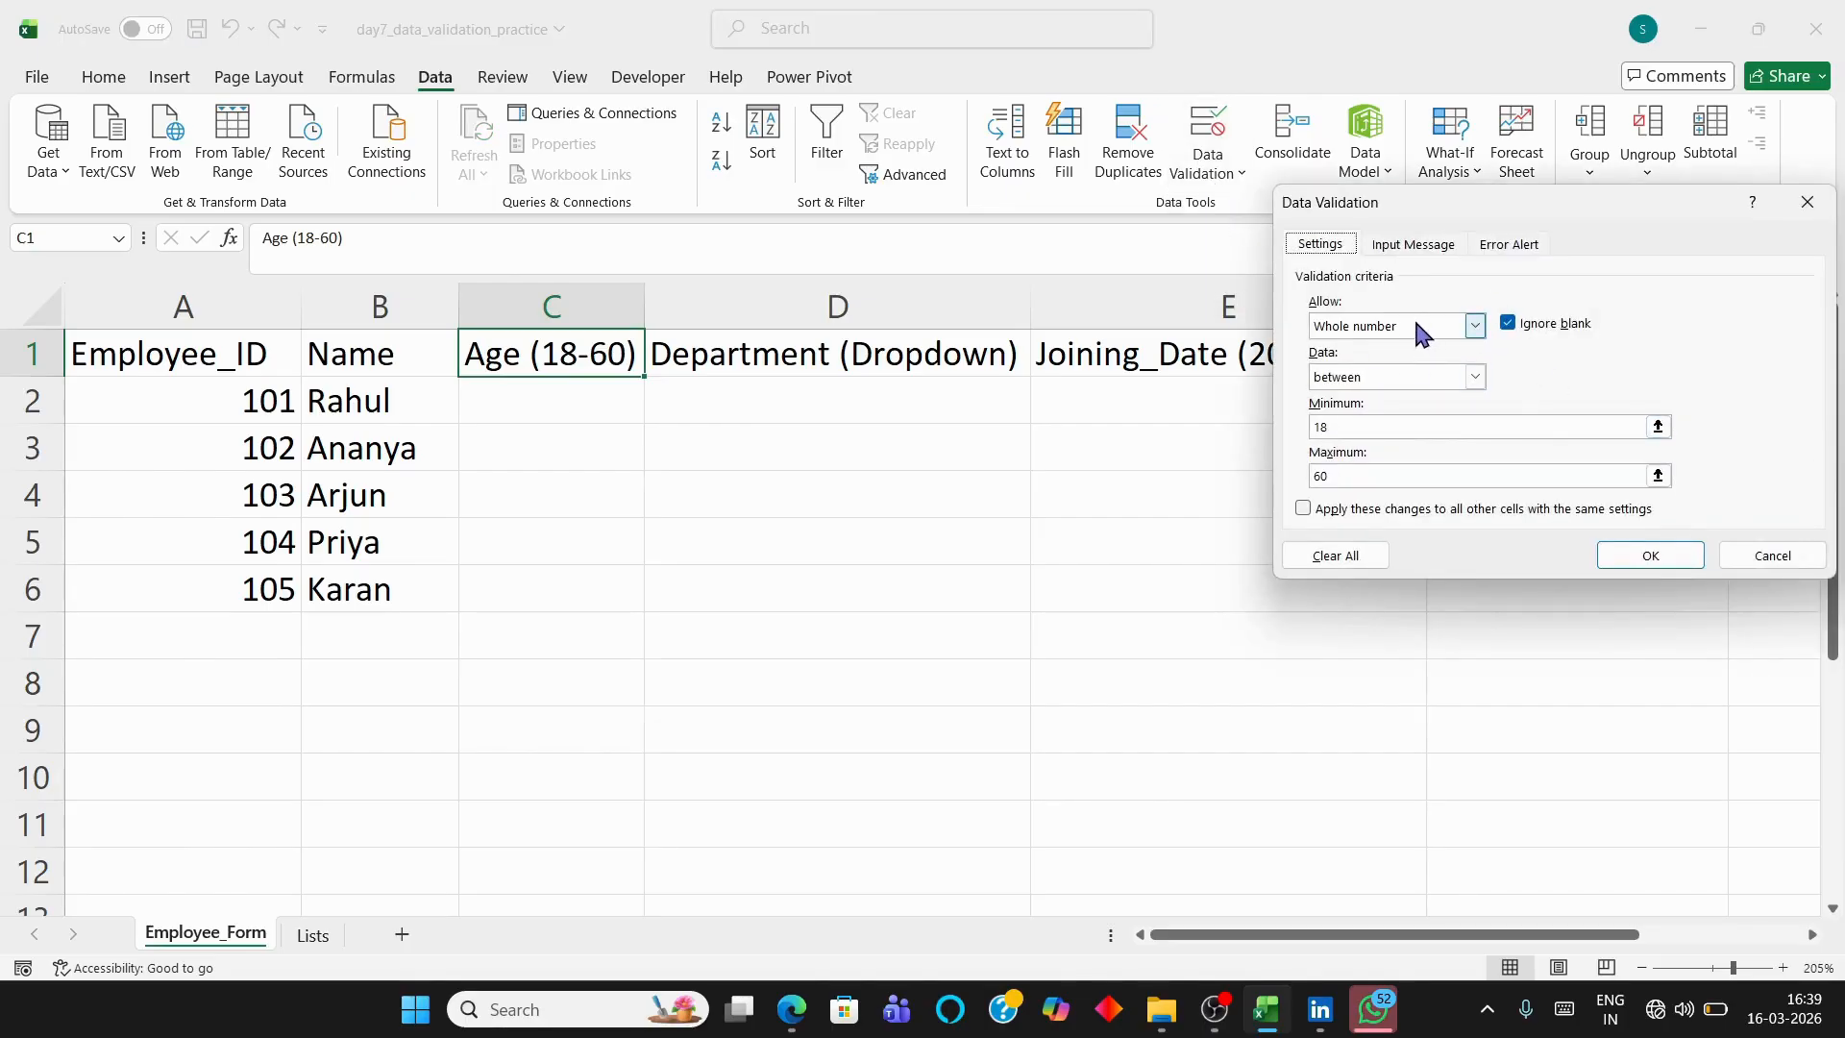
{"action": "left_click", "coordinate": [1476, 328]}
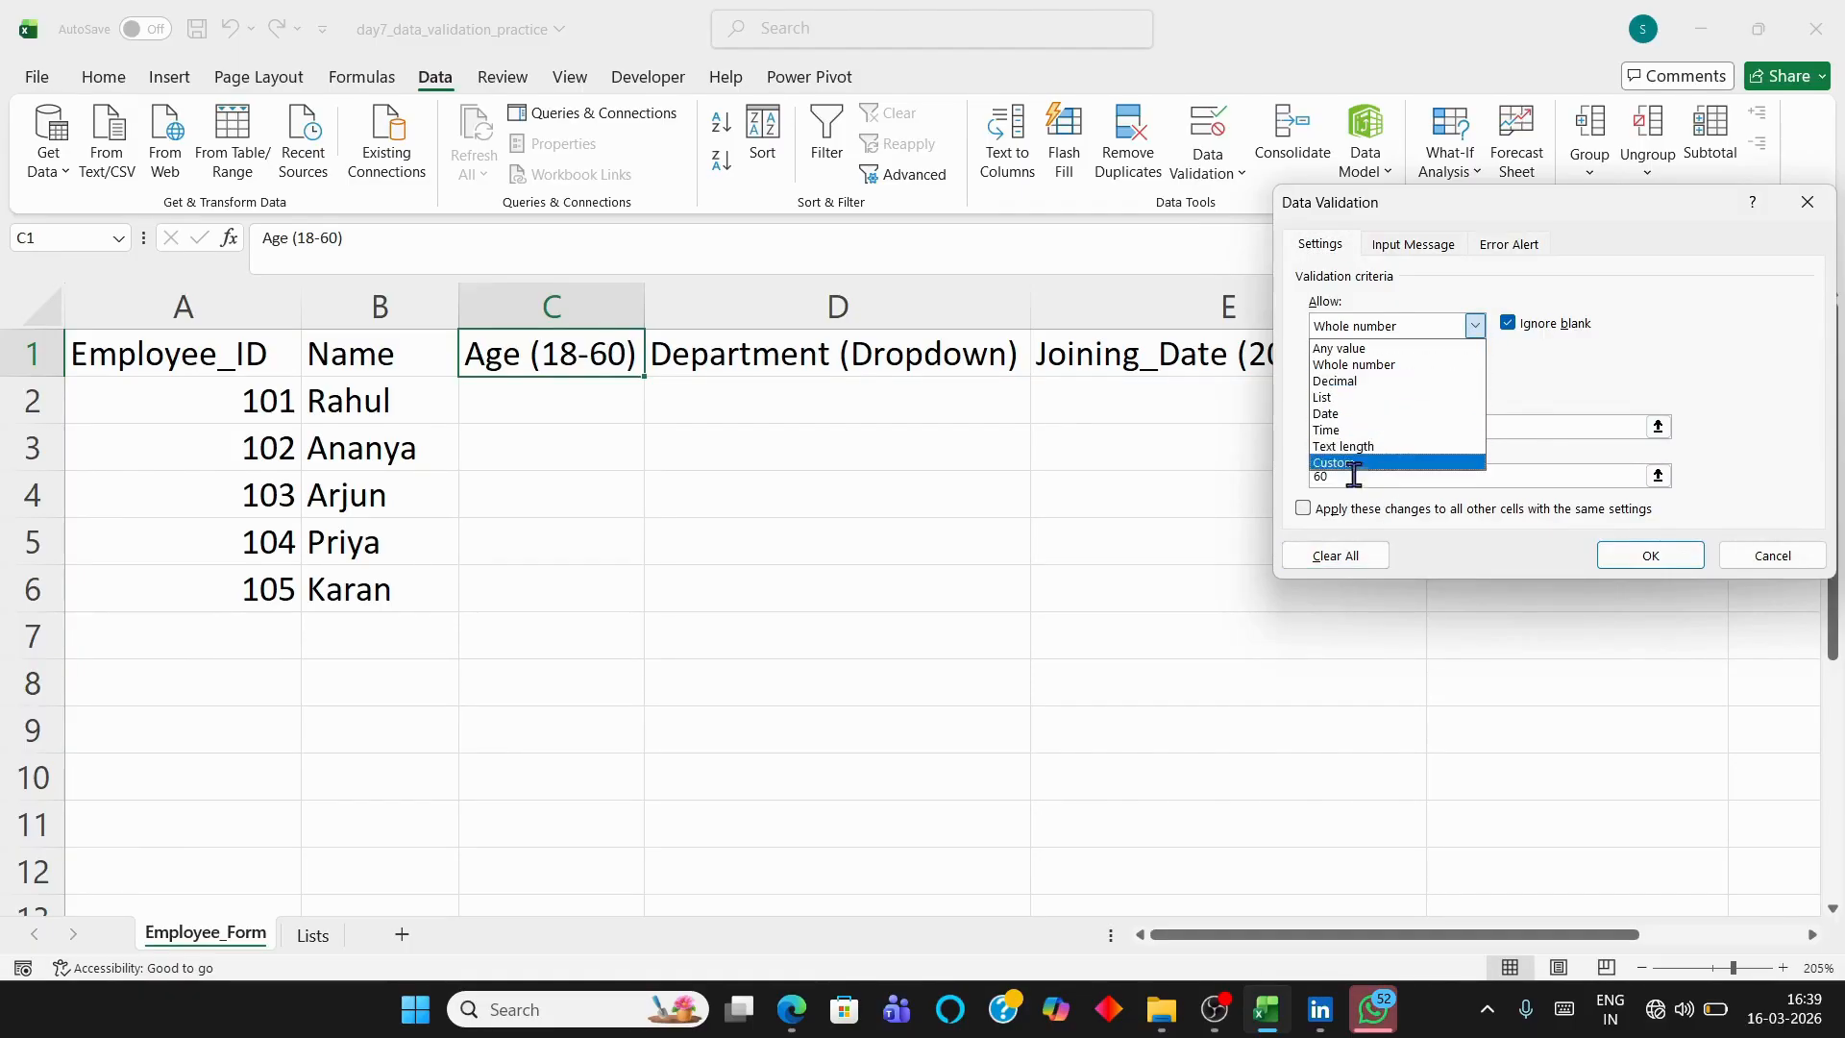
{"action": "left_click", "coordinate": [1350, 365]}
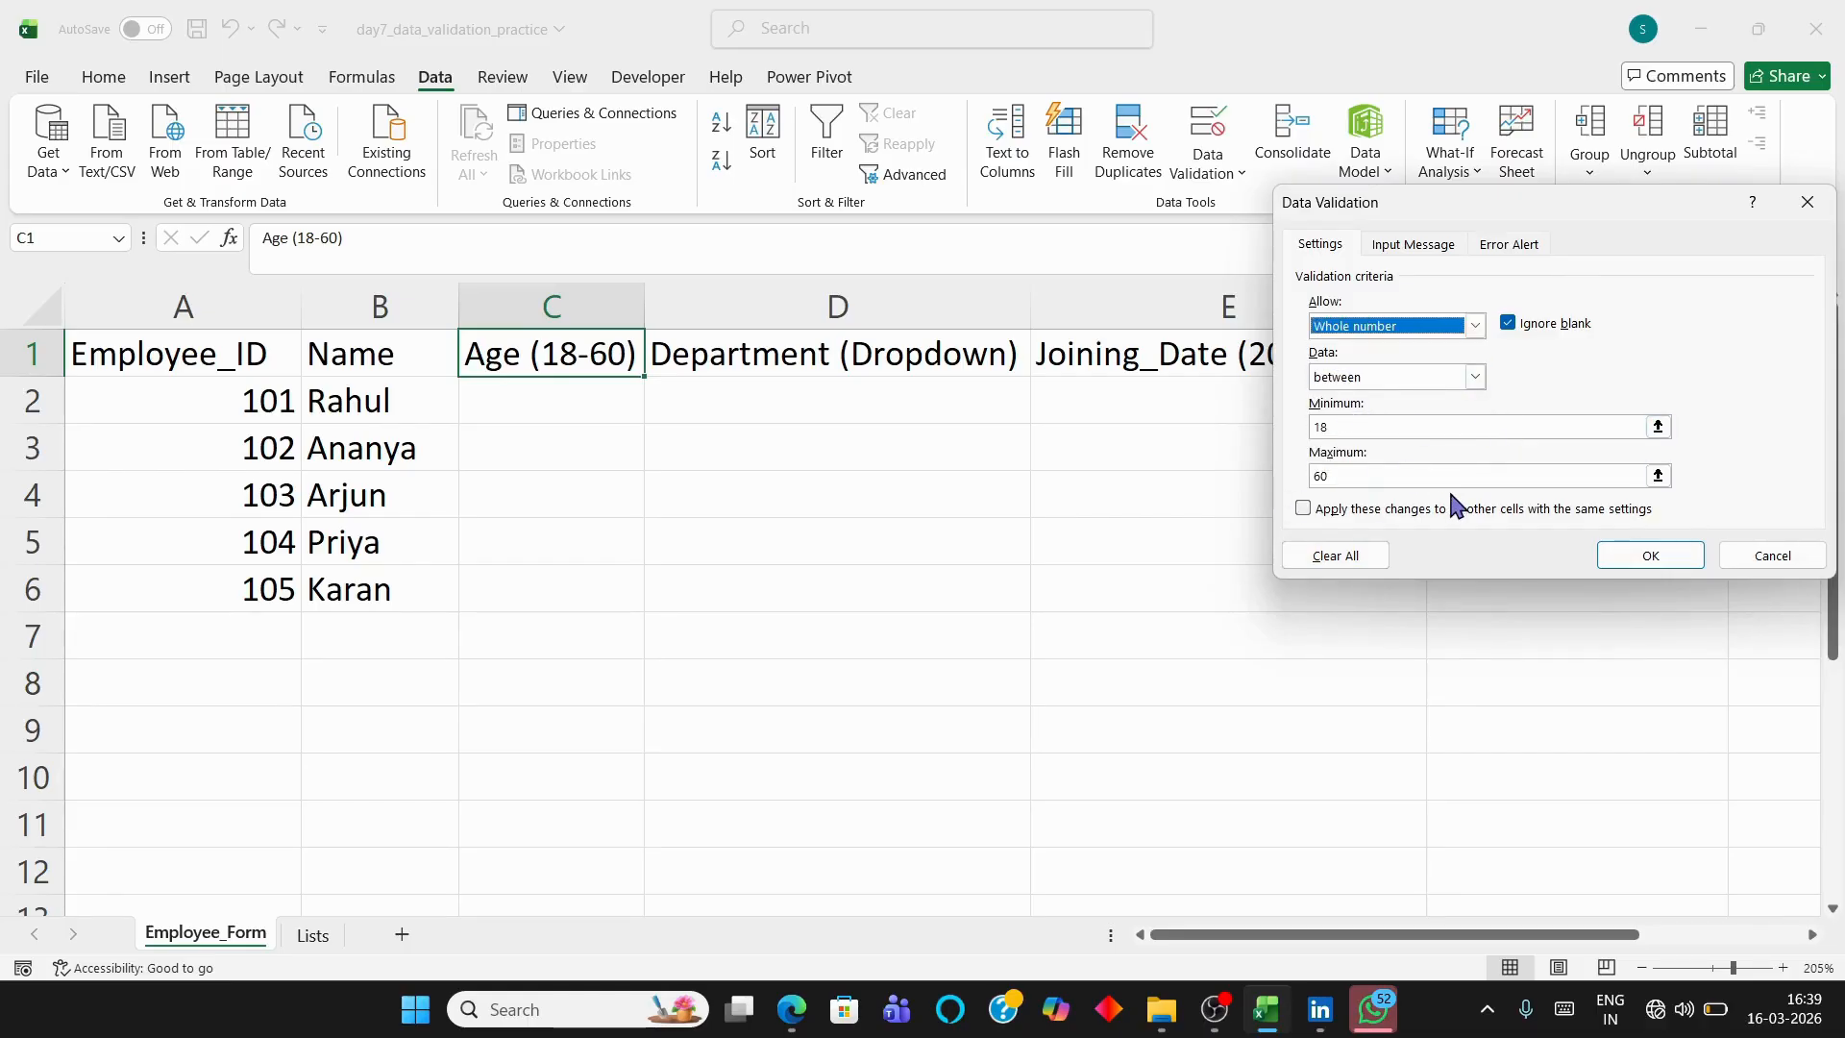
{"action": "left_click", "coordinate": [1357, 424]}
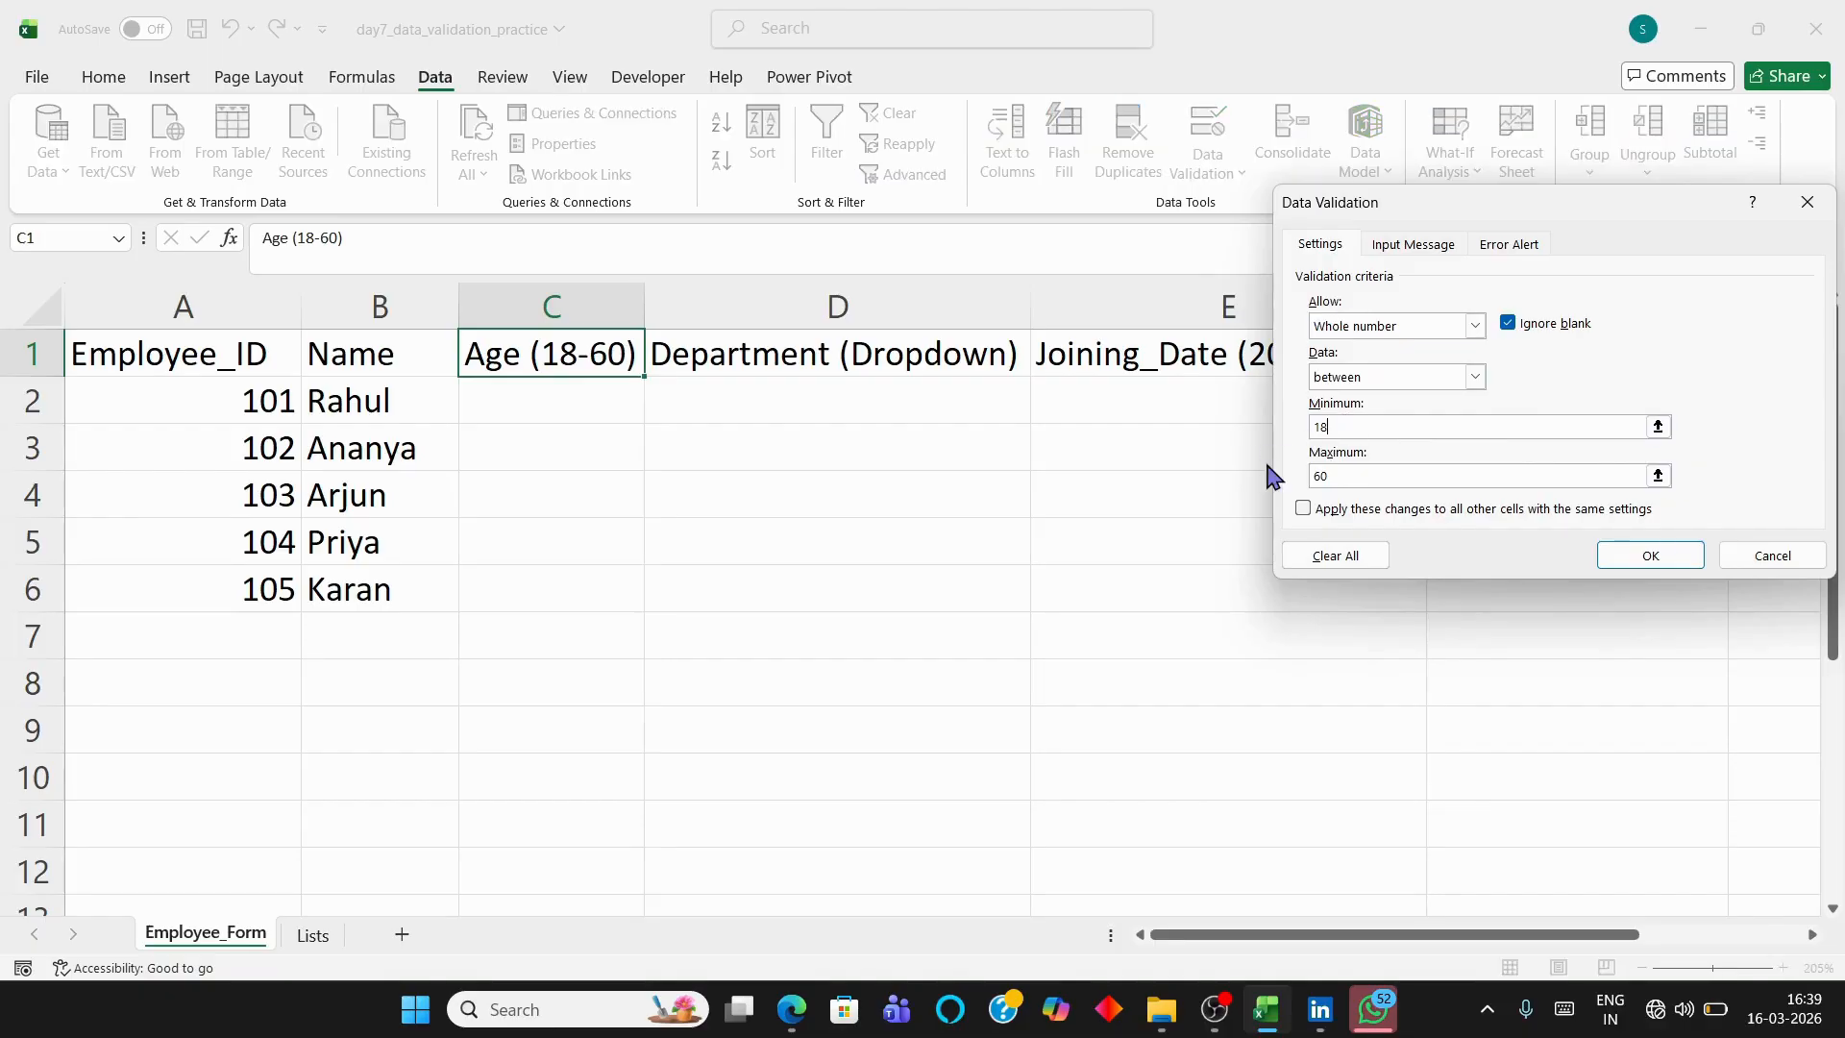
{"action": "left_click", "coordinate": [1338, 480]}
Set the error alert message of the age validation to "wrong data enter" and apply the rule
{"action": "left_click", "coordinate": [1510, 246]}
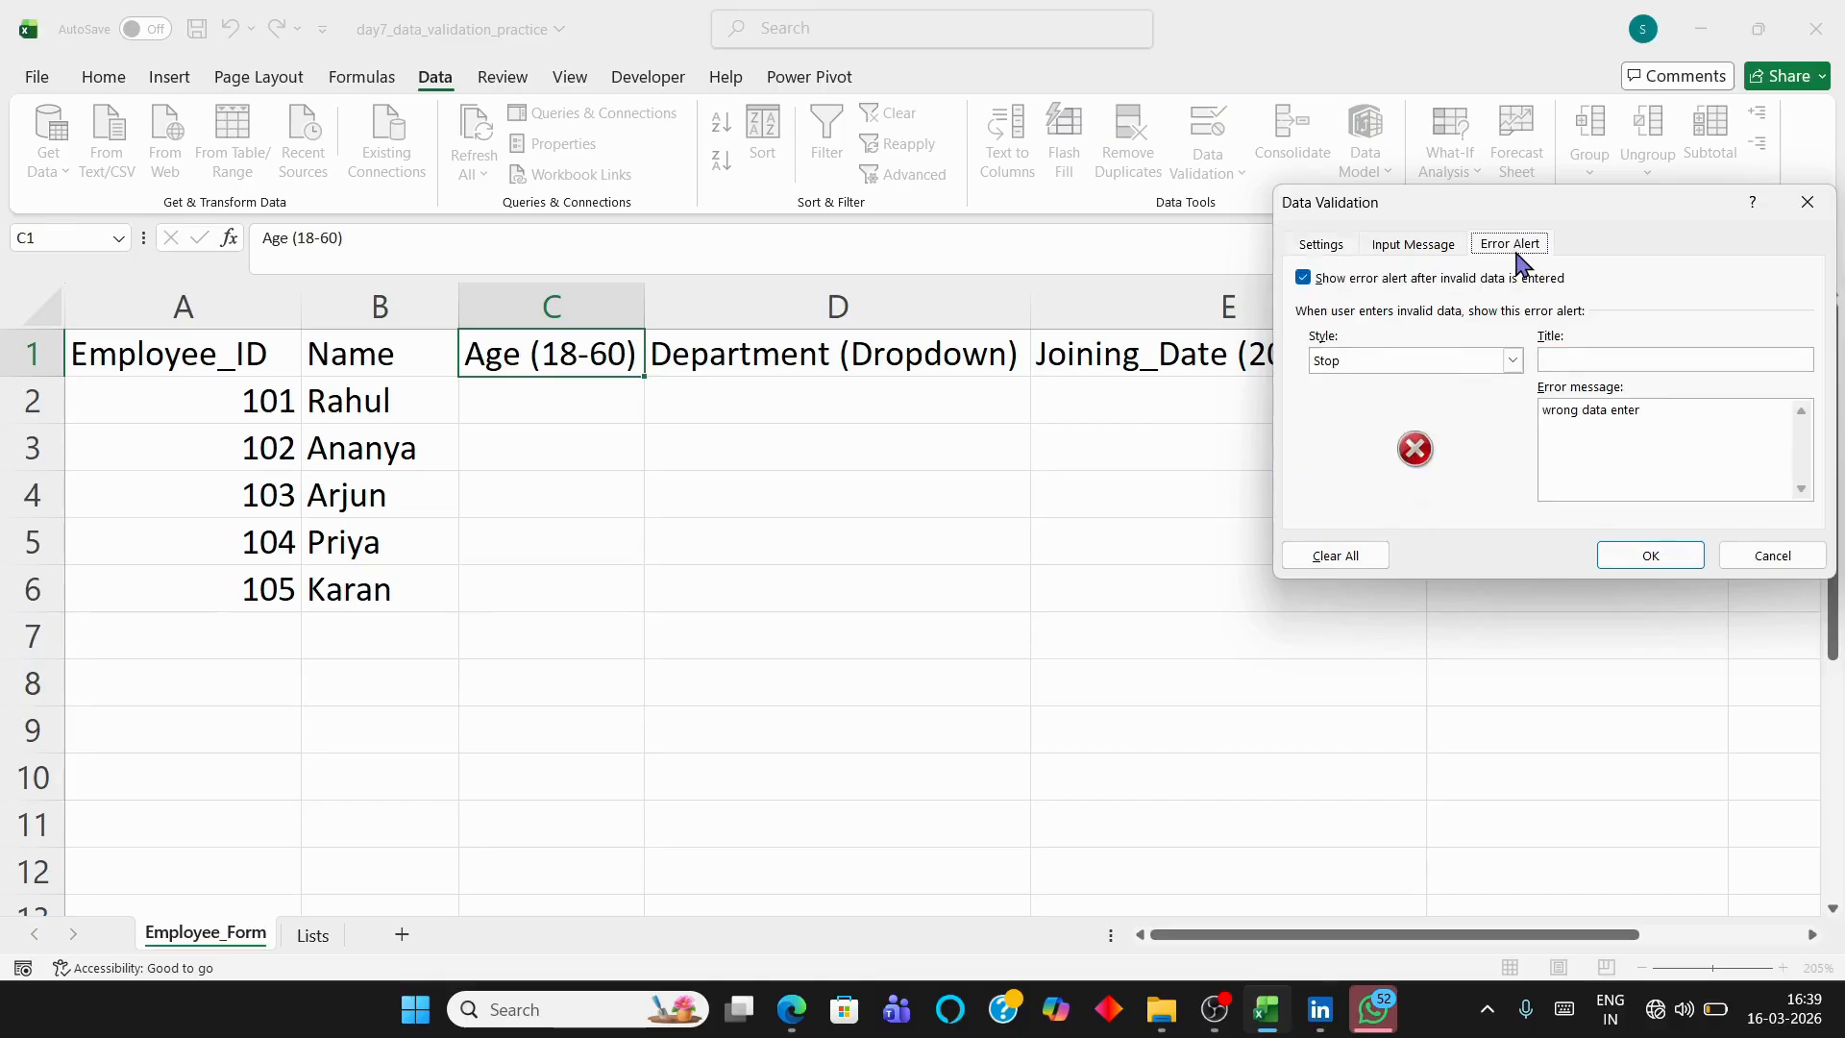
{"action": "left_click", "coordinate": [1645, 409]}
{"action": "key", "text": "BackSpace"}
{"action": "key", "text": "BackSpace"}
{"action": "key", "text": "BackSpace"}
{"action": "key", "text": "BackSpace"}
{"action": "key", "text": "BackSpace"}
{"action": "key", "text": "BackSpace"}
{"action": "key", "text": "BackSpace"}
{"action": "key", "text": "BackSpace"}
{"action": "key", "text": "BackSpace"}
{"action": "key", "text": "BackSpace"}
{"action": "type", "text": "wrong data enter"}
{"action": "left_click", "coordinate": [1654, 565]}
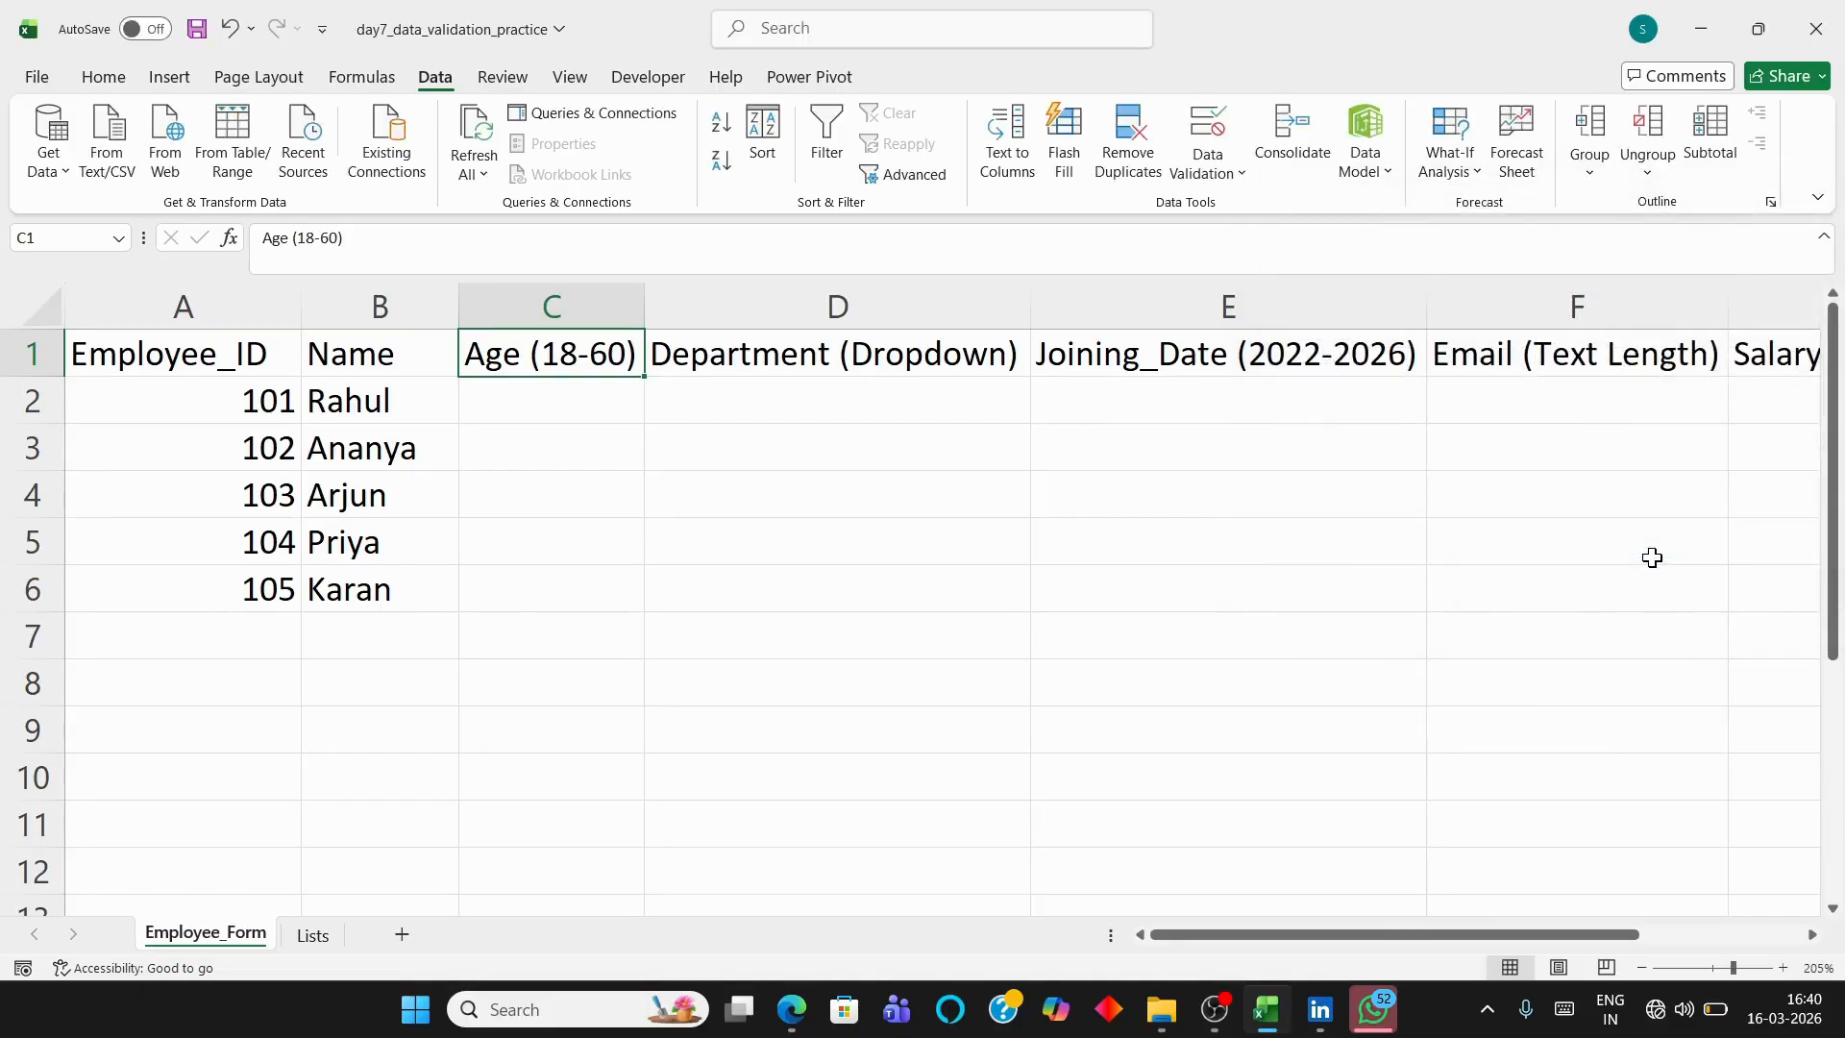
Enter 18 as the first employee's age in cell C2
{"action": "left_click", "coordinate": [624, 398]}
{"action": "type", "text": "18"}
{"action": "key", "text": "Return"}
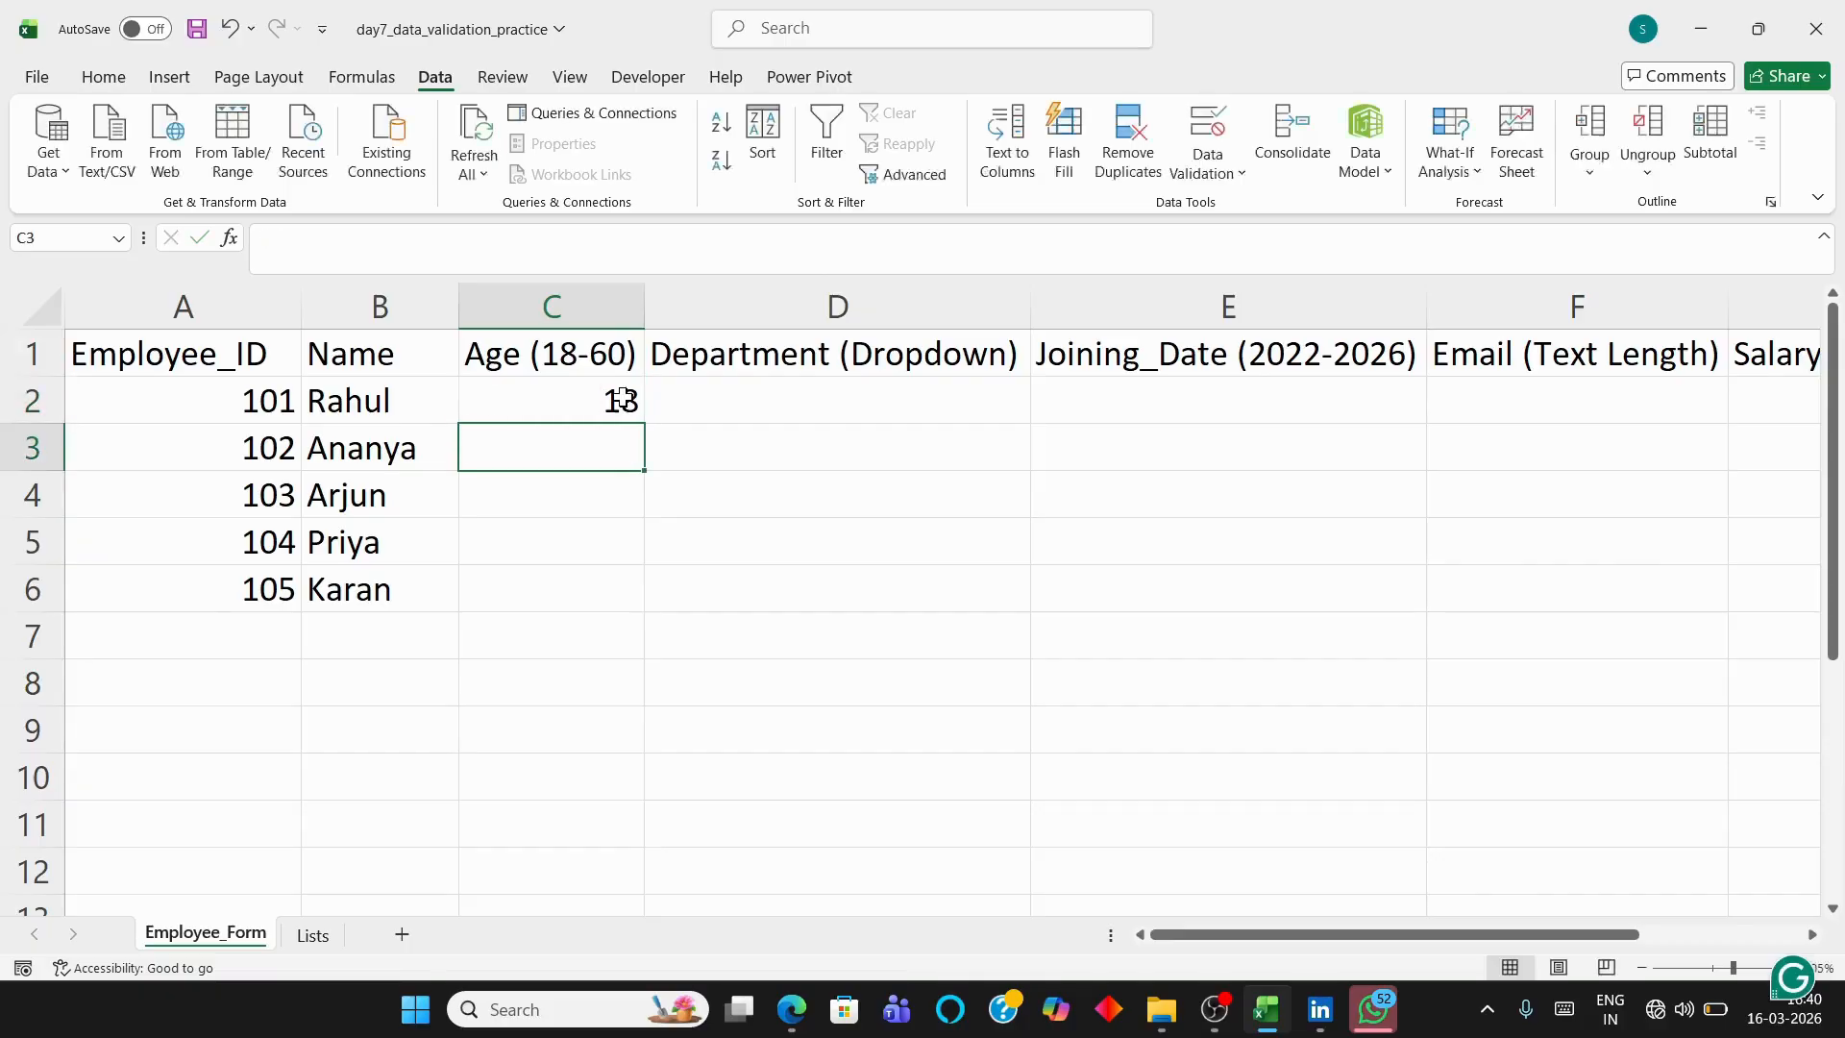
Test the age validation by trying to enter 17 in cell C3, and cancel the entry
{"action": "type", "text": "17"}
{"action": "key", "text": "Return"}
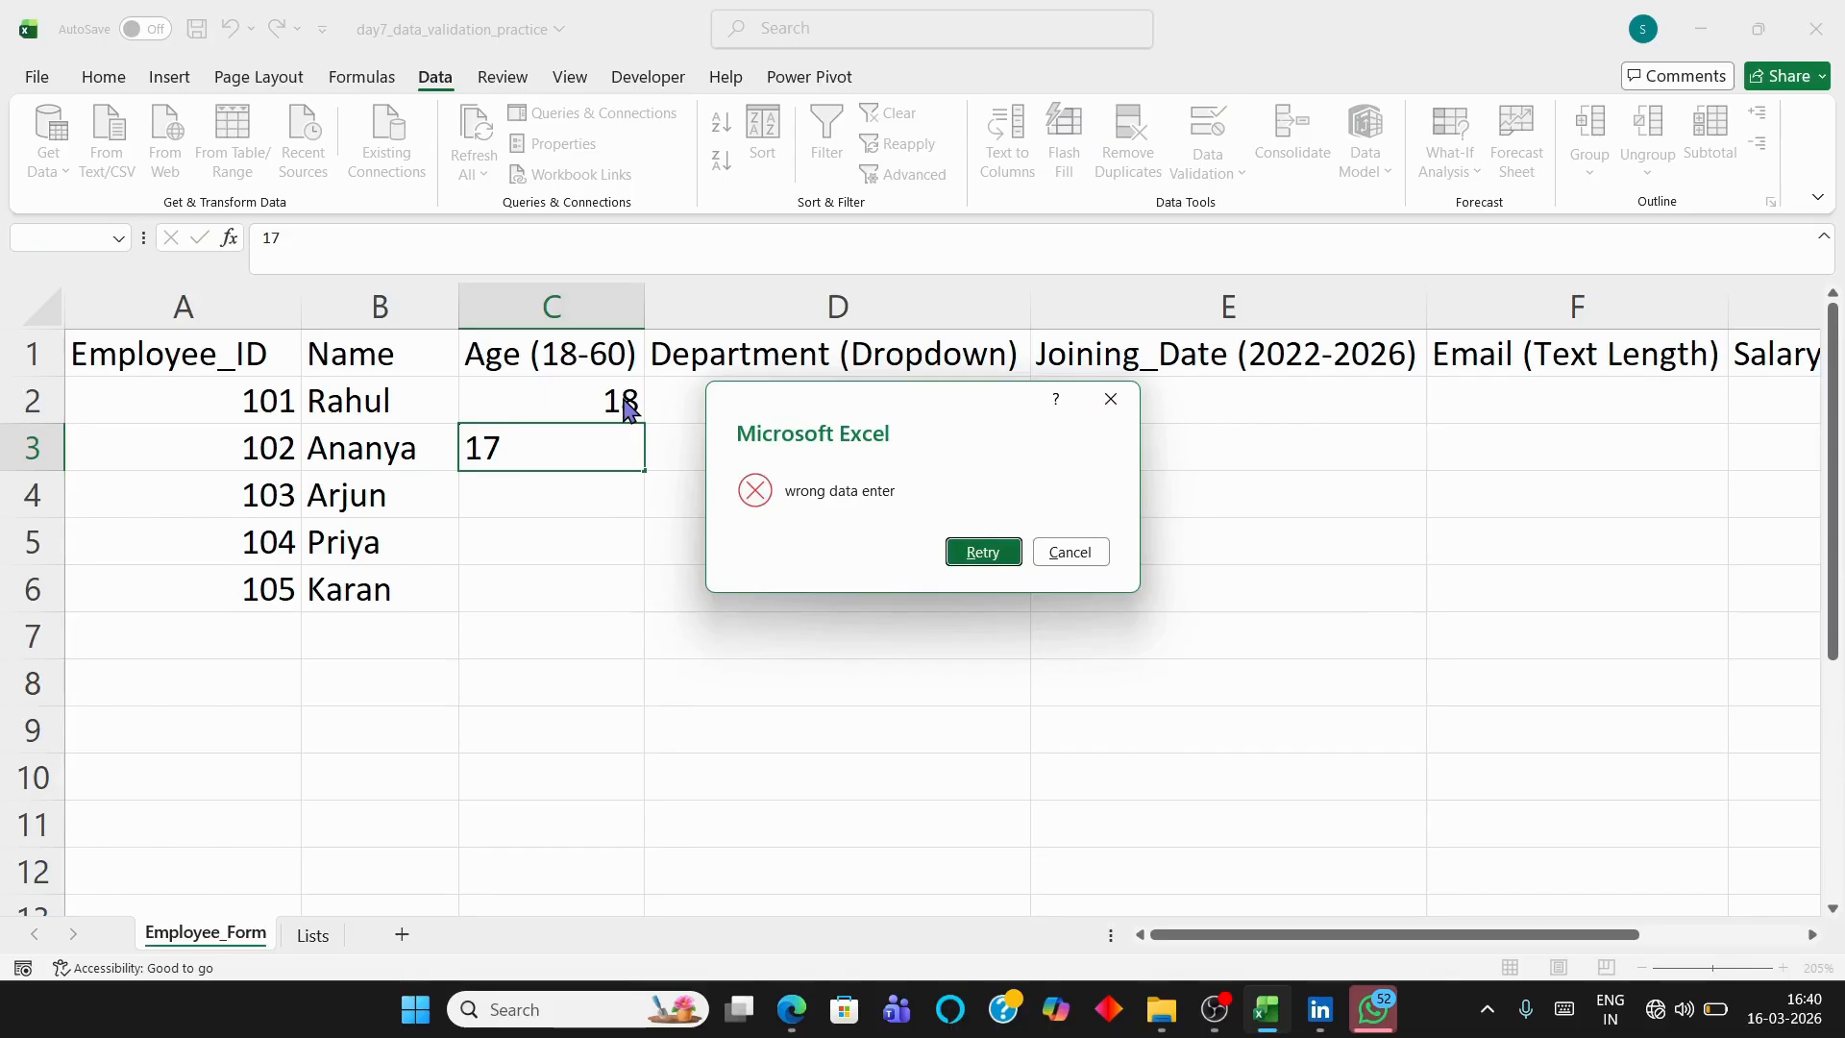
{"action": "left_click", "coordinate": [1064, 551]}
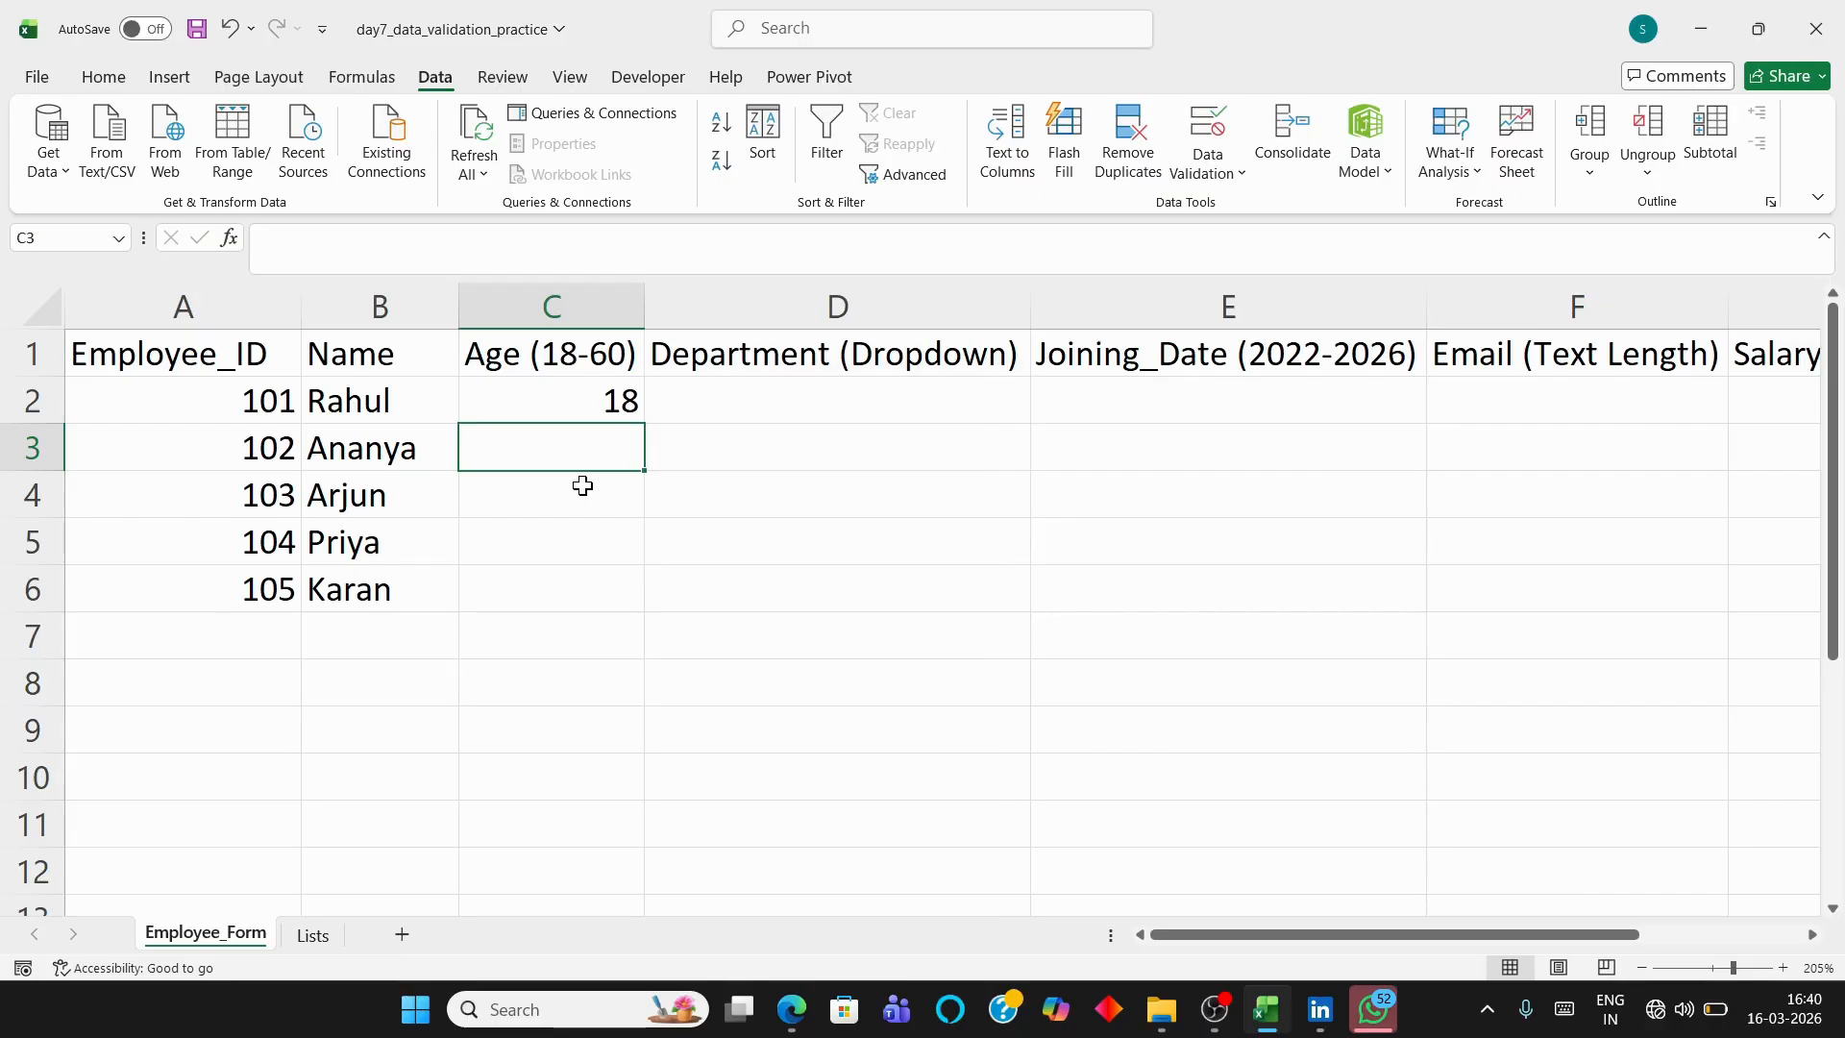
Enter 55 as the second employee's age in cell C3
{"action": "type", "text": "55"}
{"action": "key", "text": "Return"}
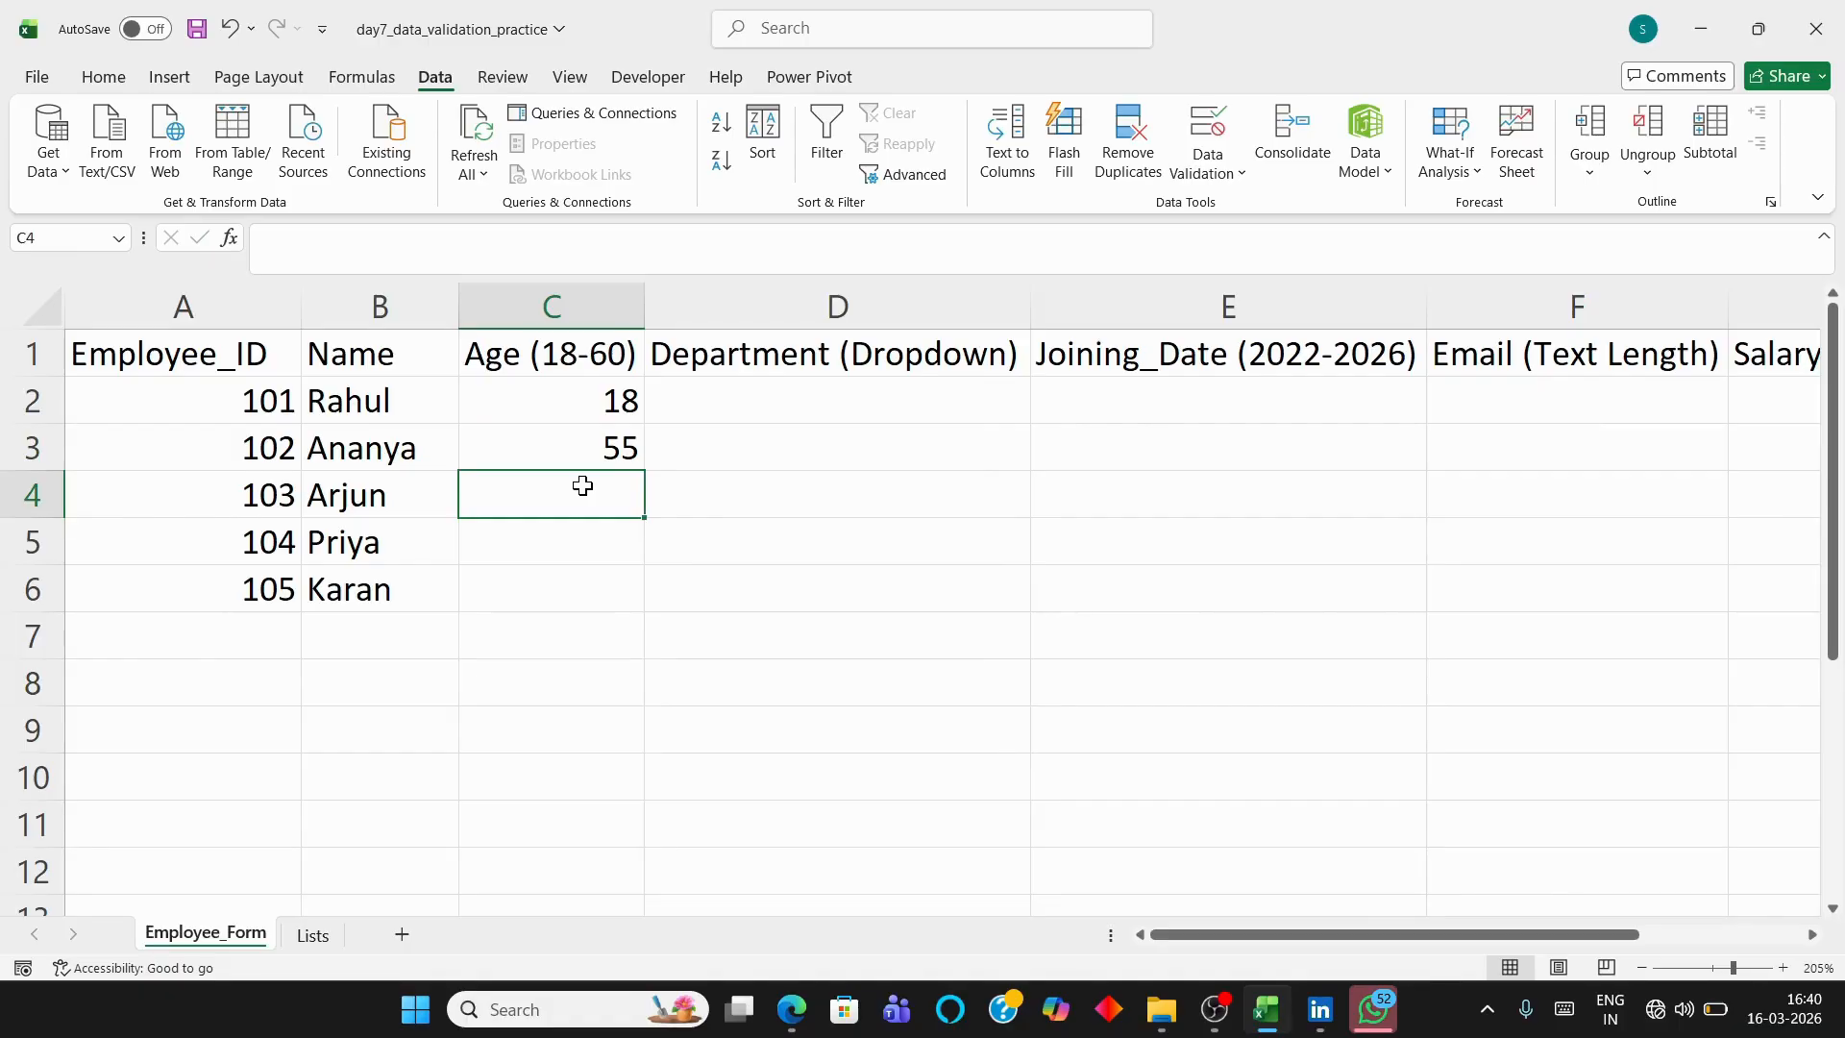
Test the upper age limit by trying to enter 61 in cell C4, and cancel the entry
{"action": "type", "text": "9"}
{"action": "key", "text": "BackSpace"}
{"action": "type", "text": "61"}
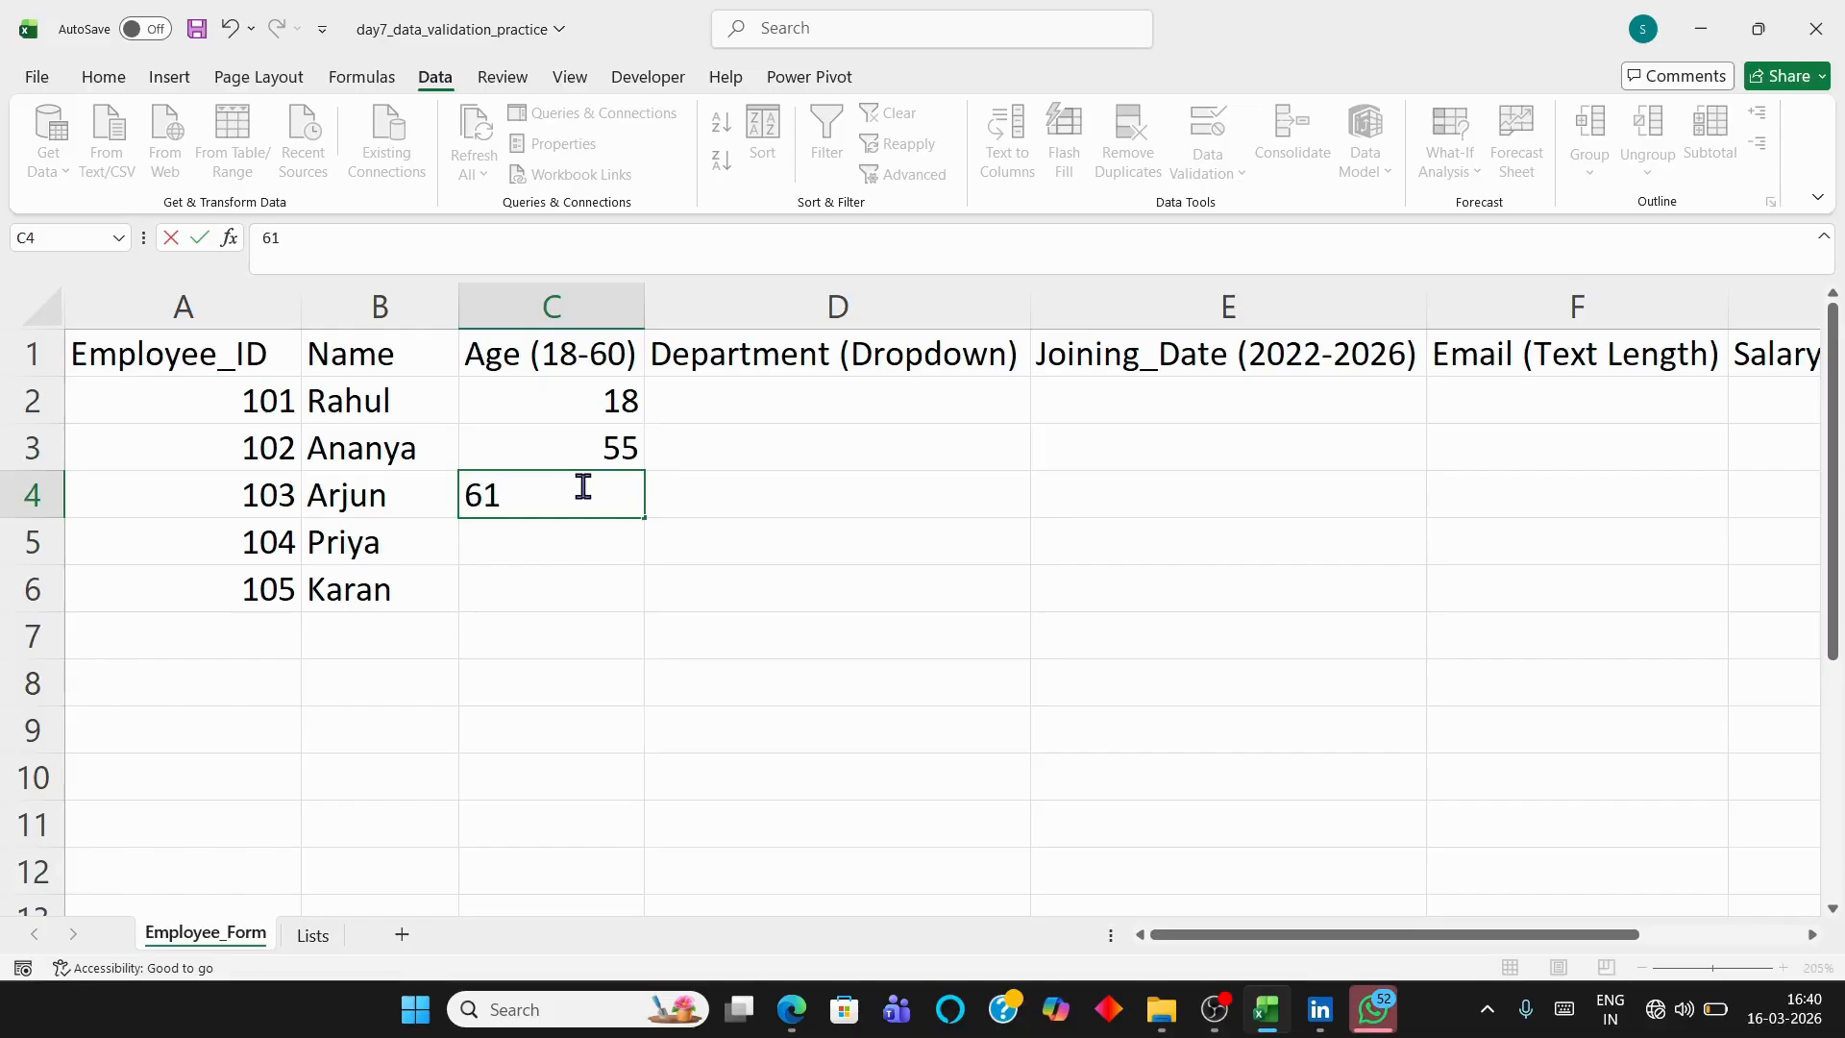
{"action": "key", "text": "Return"}
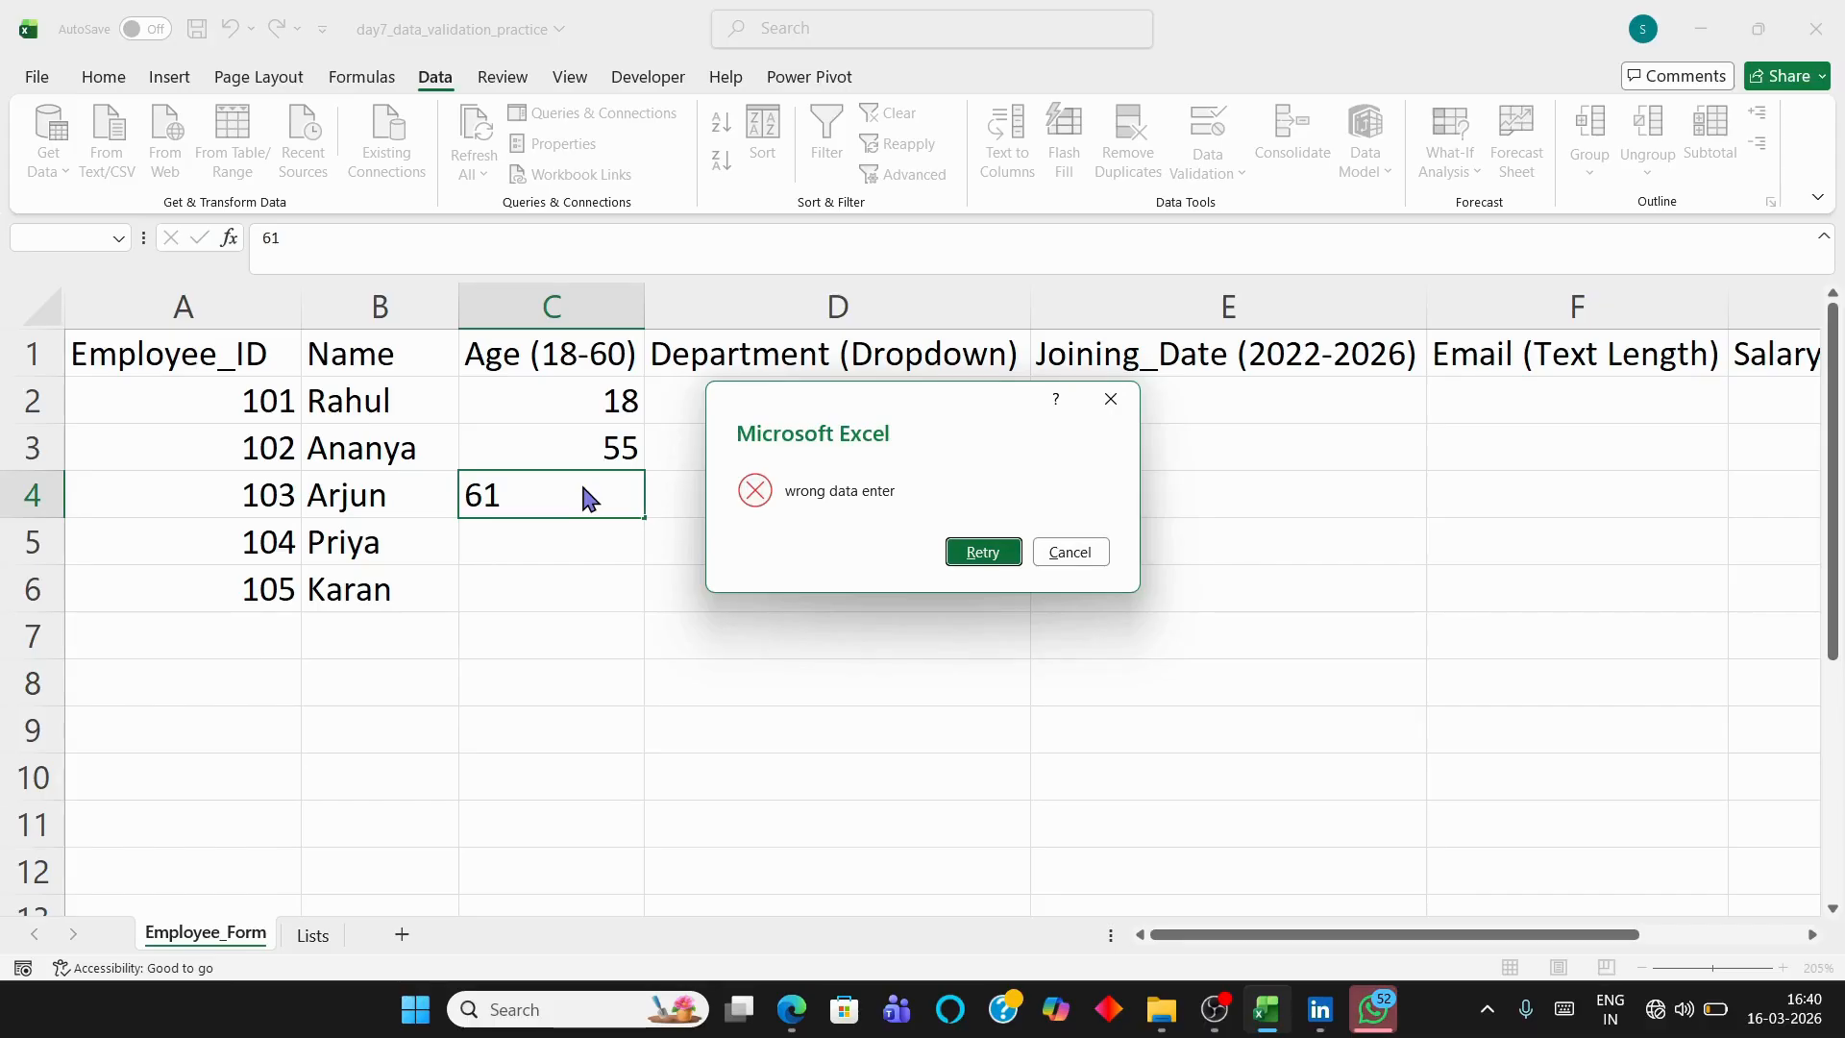
{"action": "left_click", "coordinate": [1110, 399]}
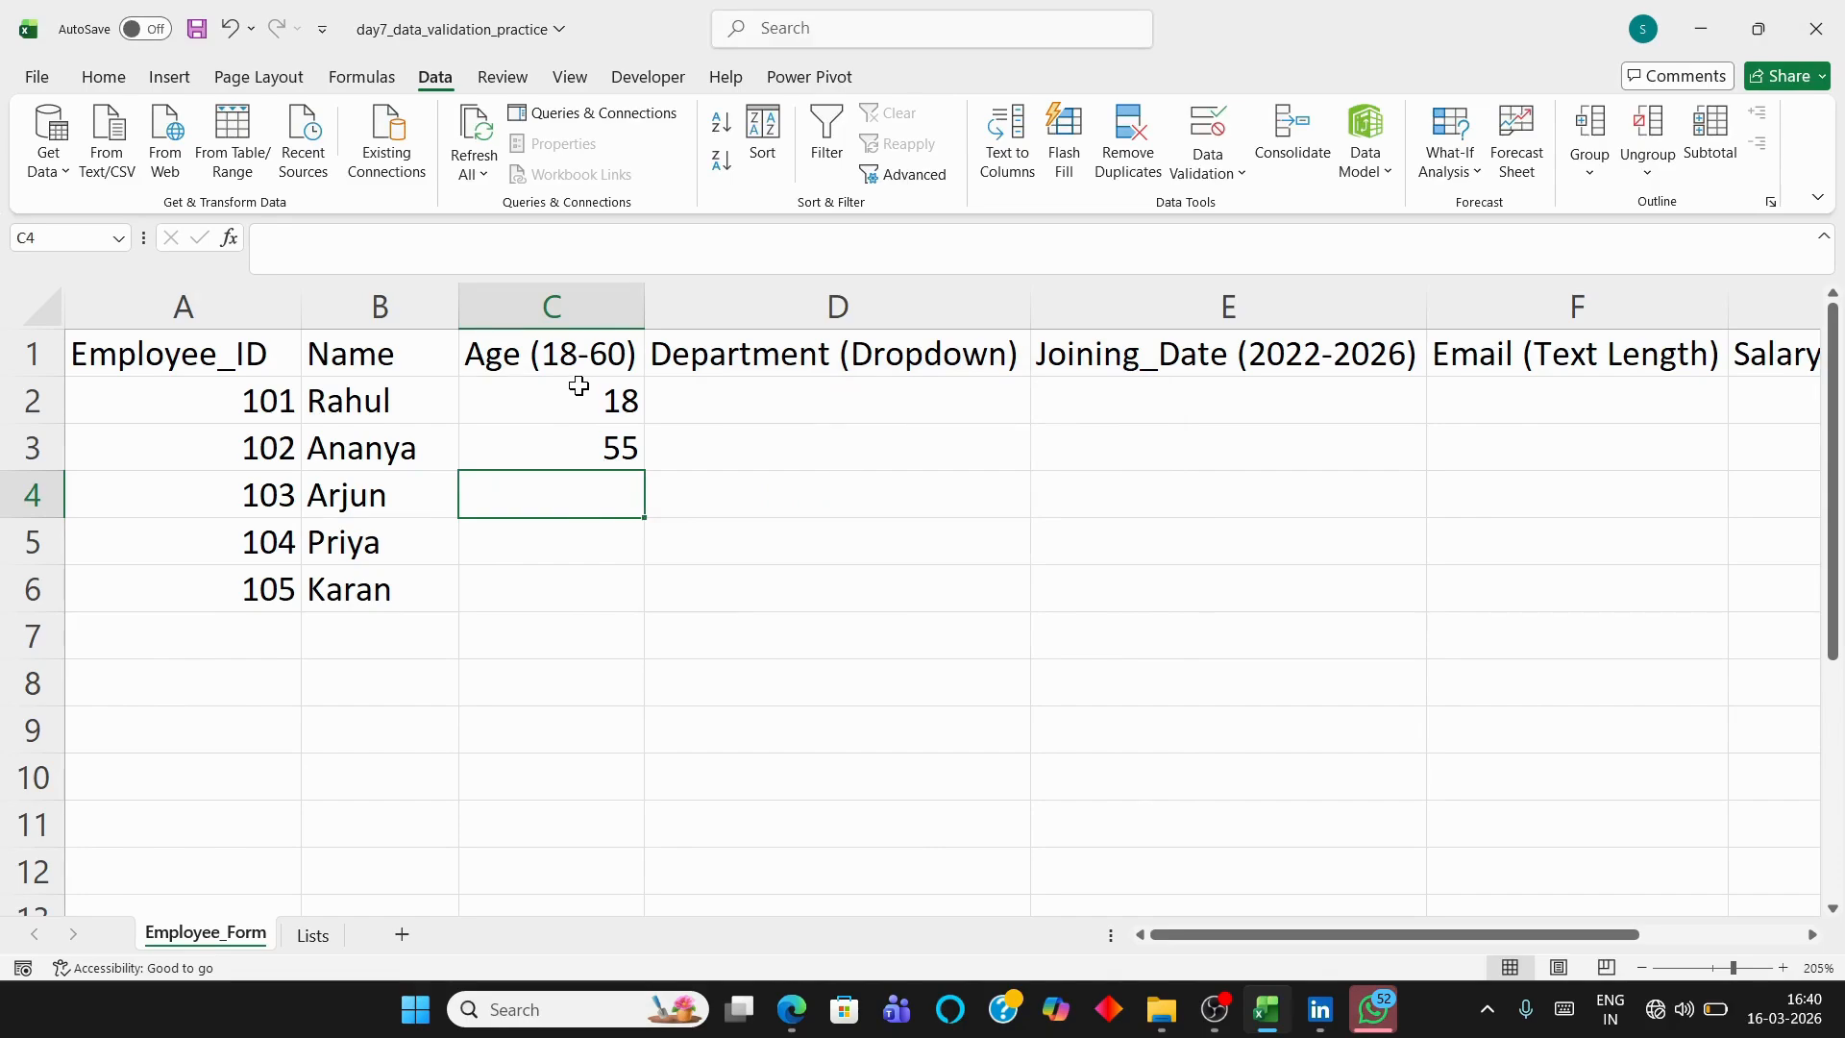
Set up a validation rule of type List for the Department header cell D1
{"action": "left_click", "coordinate": [807, 367]}
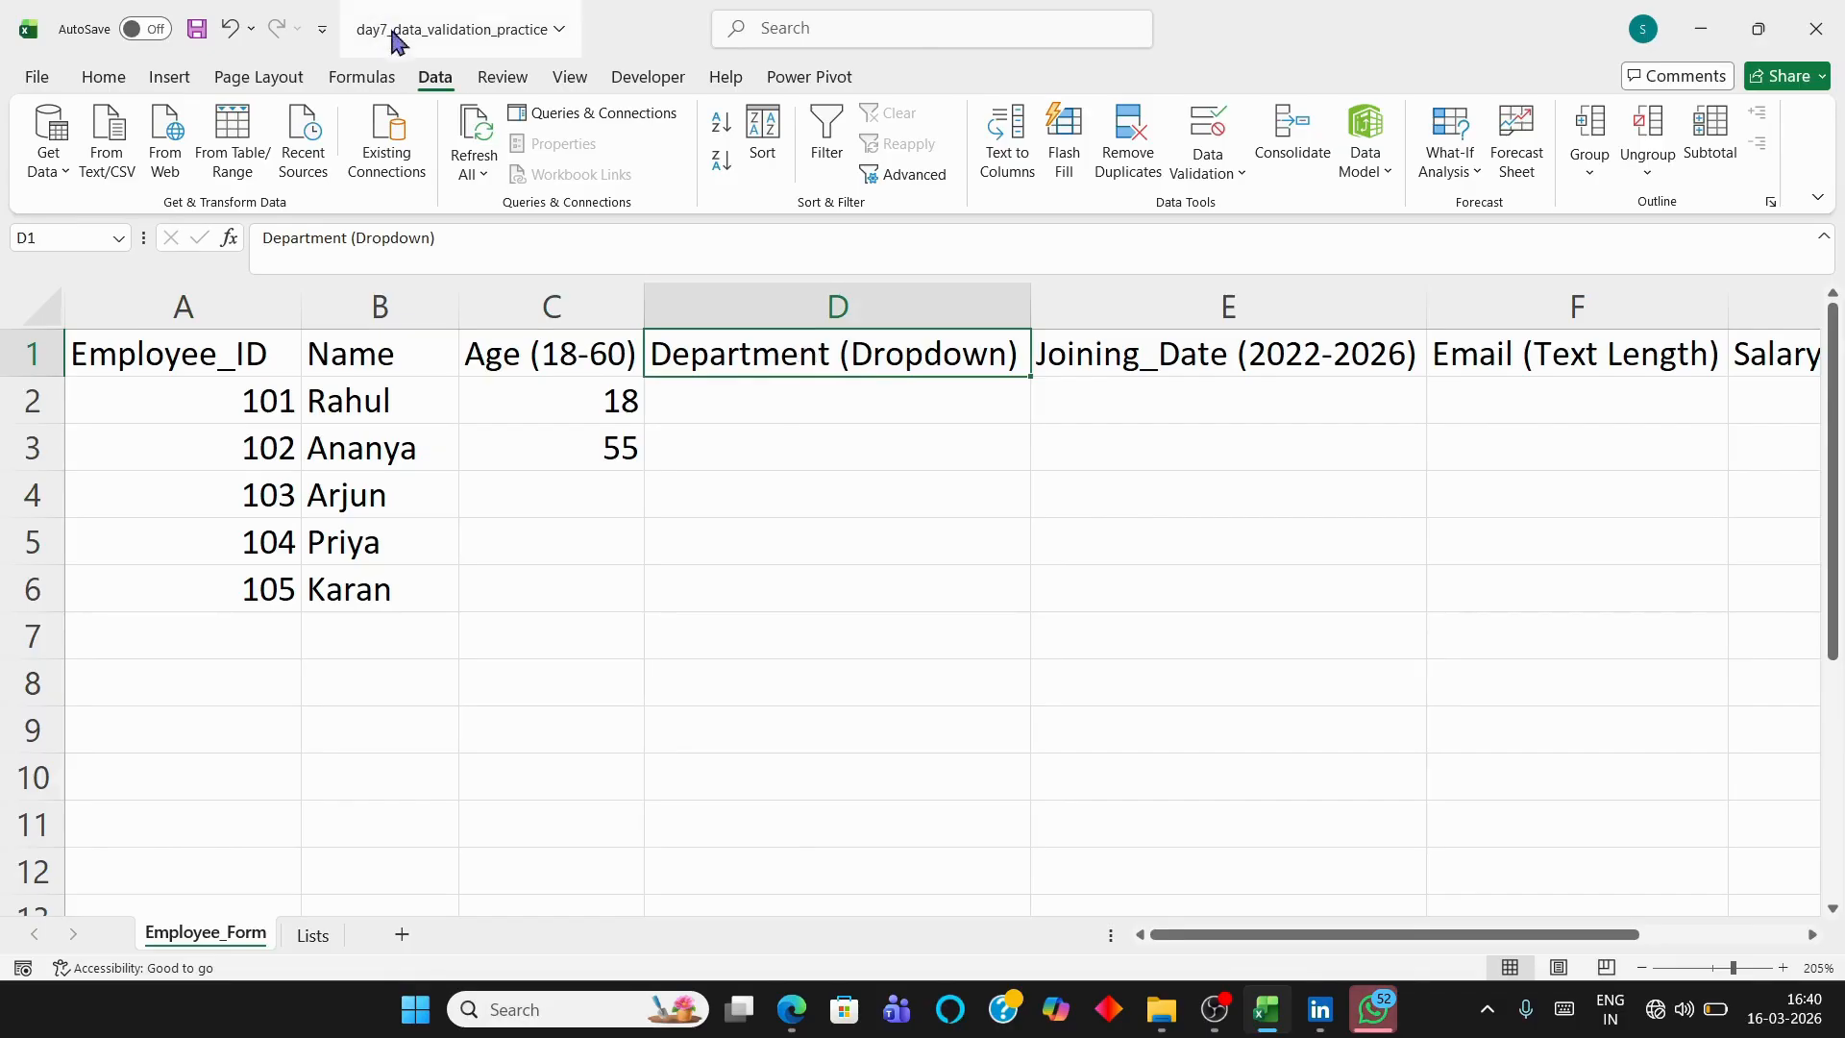
{"action": "left_click", "coordinate": [1203, 171]}
{"action": "left_click", "coordinate": [1239, 211]}
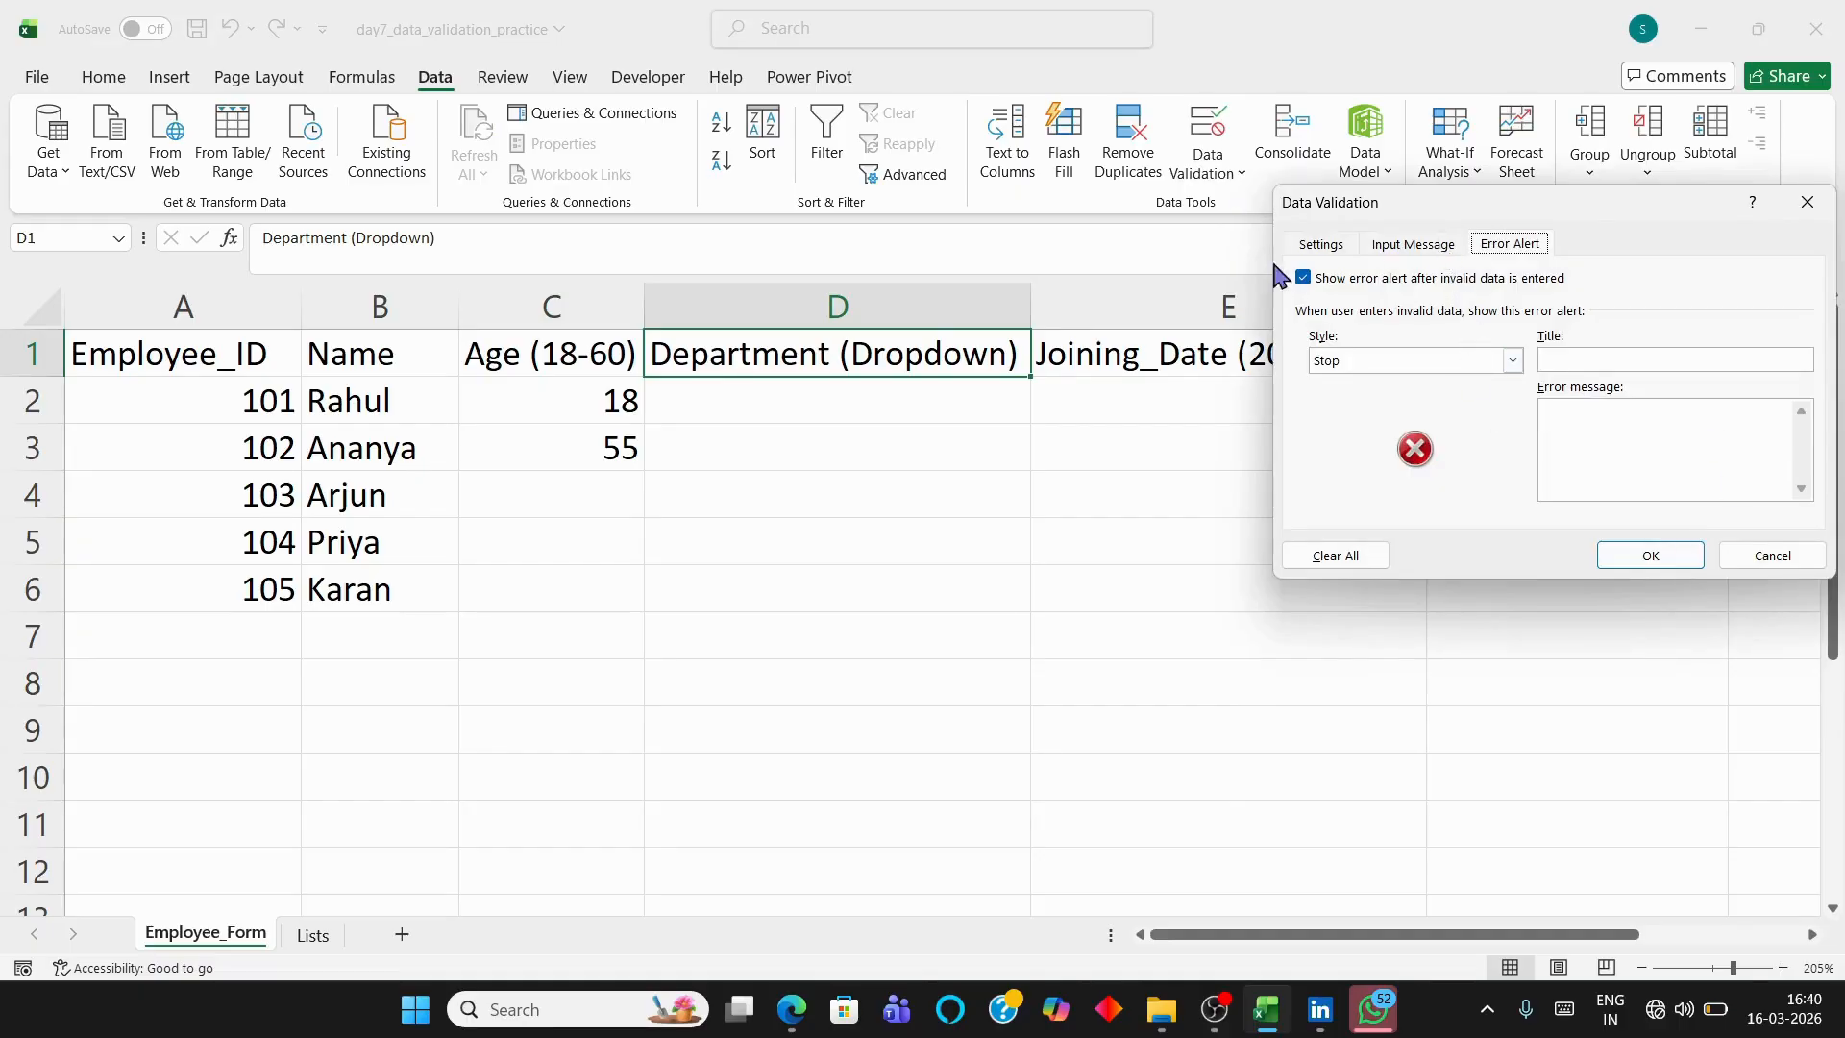
{"action": "left_click", "coordinate": [1320, 244]}
{"action": "left_click", "coordinate": [1475, 326]}
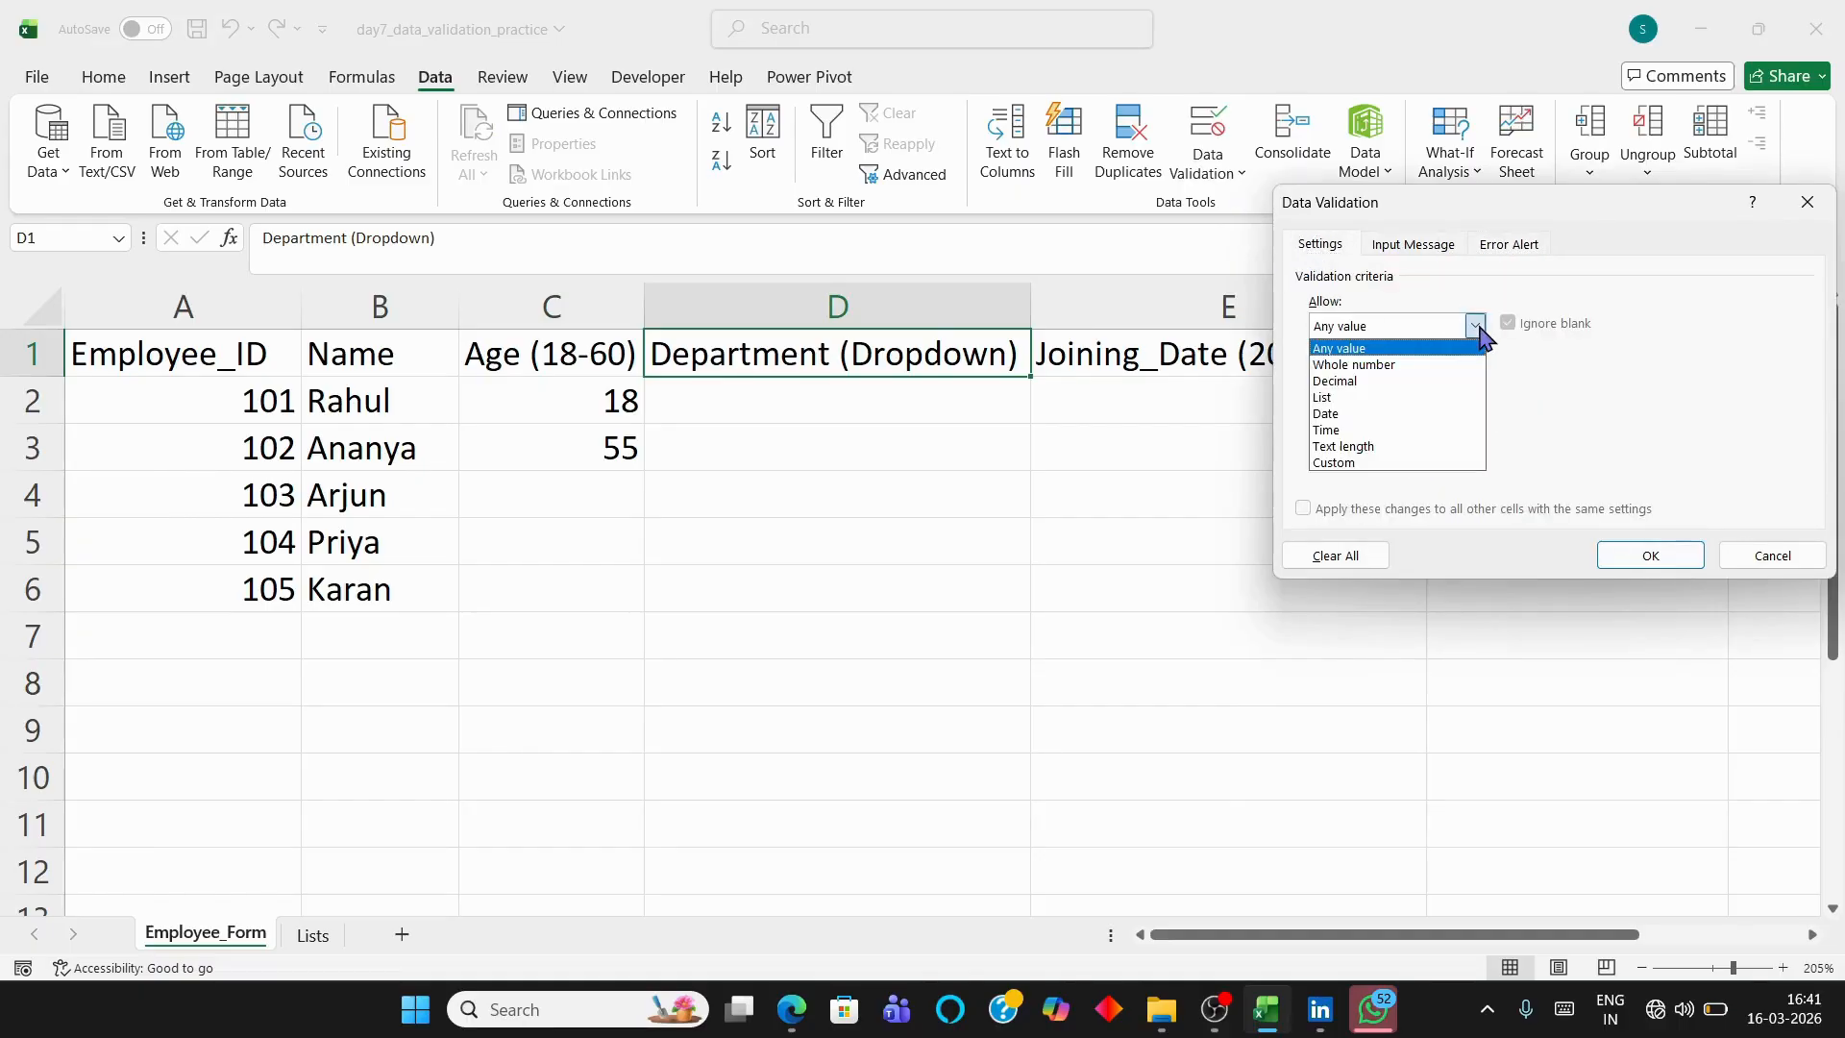
{"action": "left_click", "coordinate": [1387, 399]}
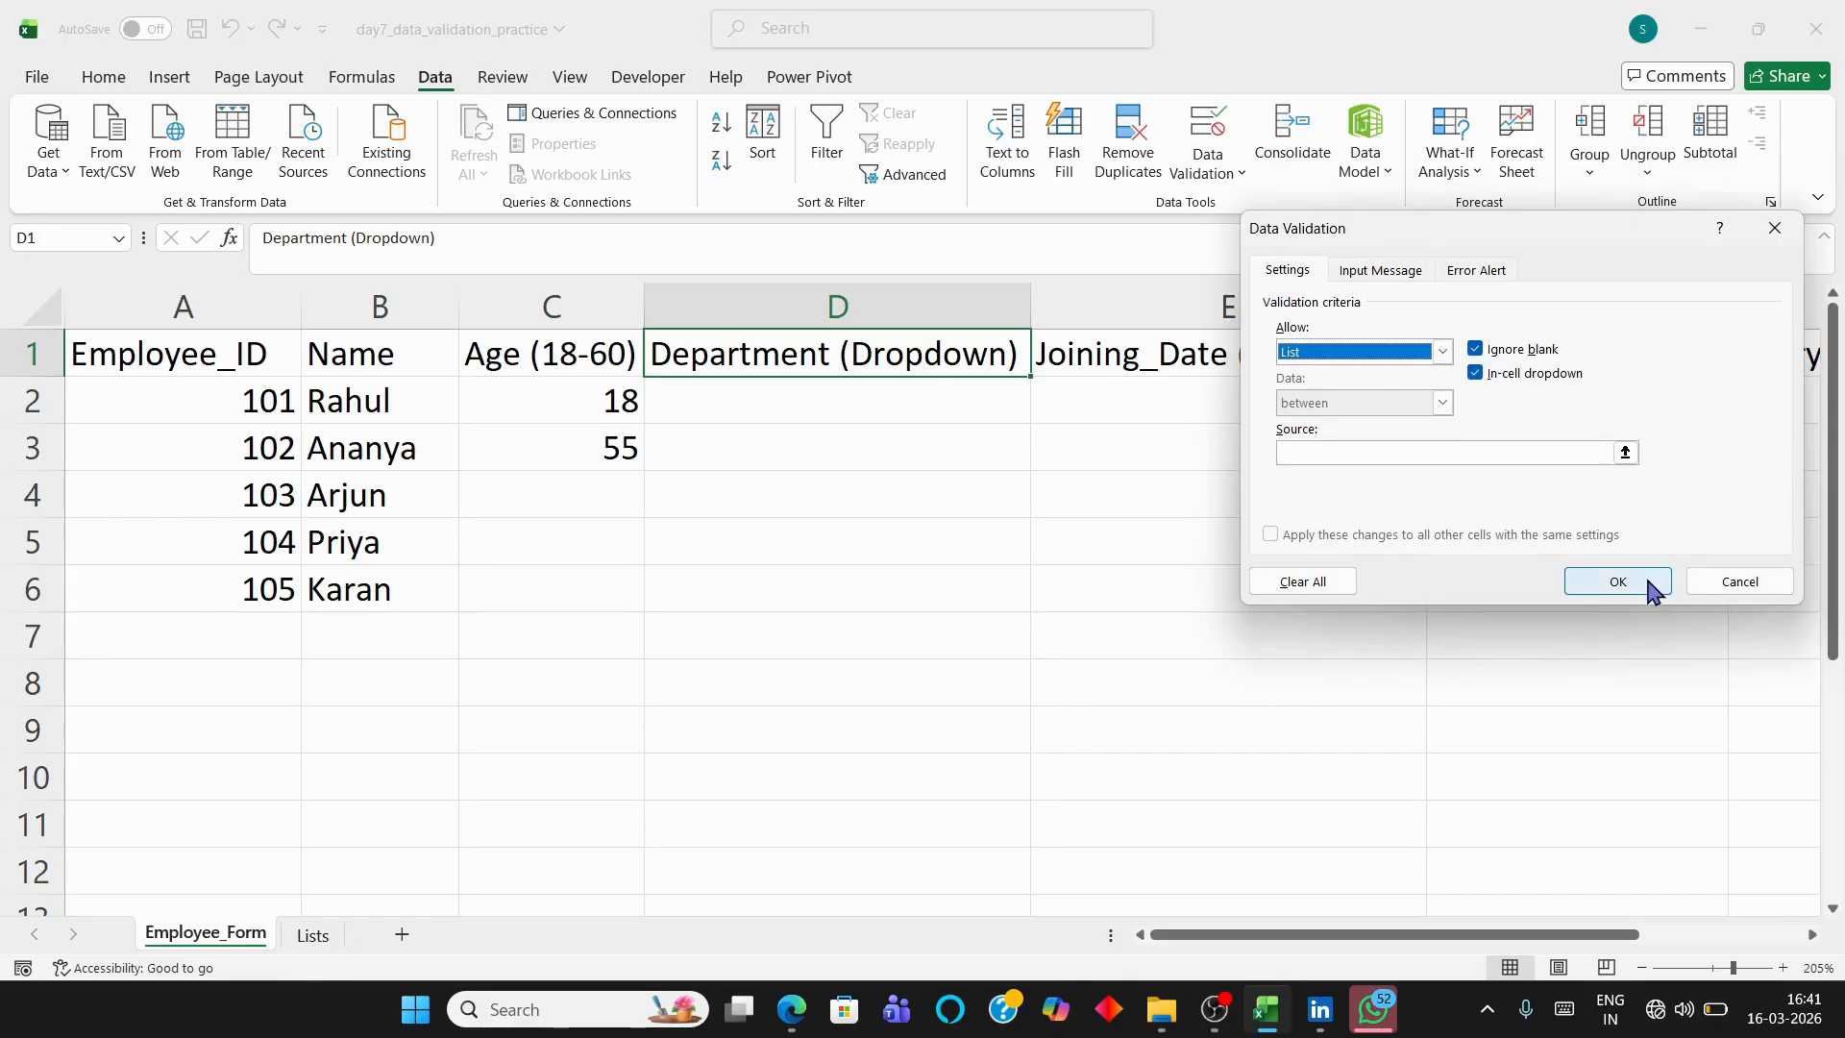
{"action": "left_click", "coordinate": [1647, 582]}
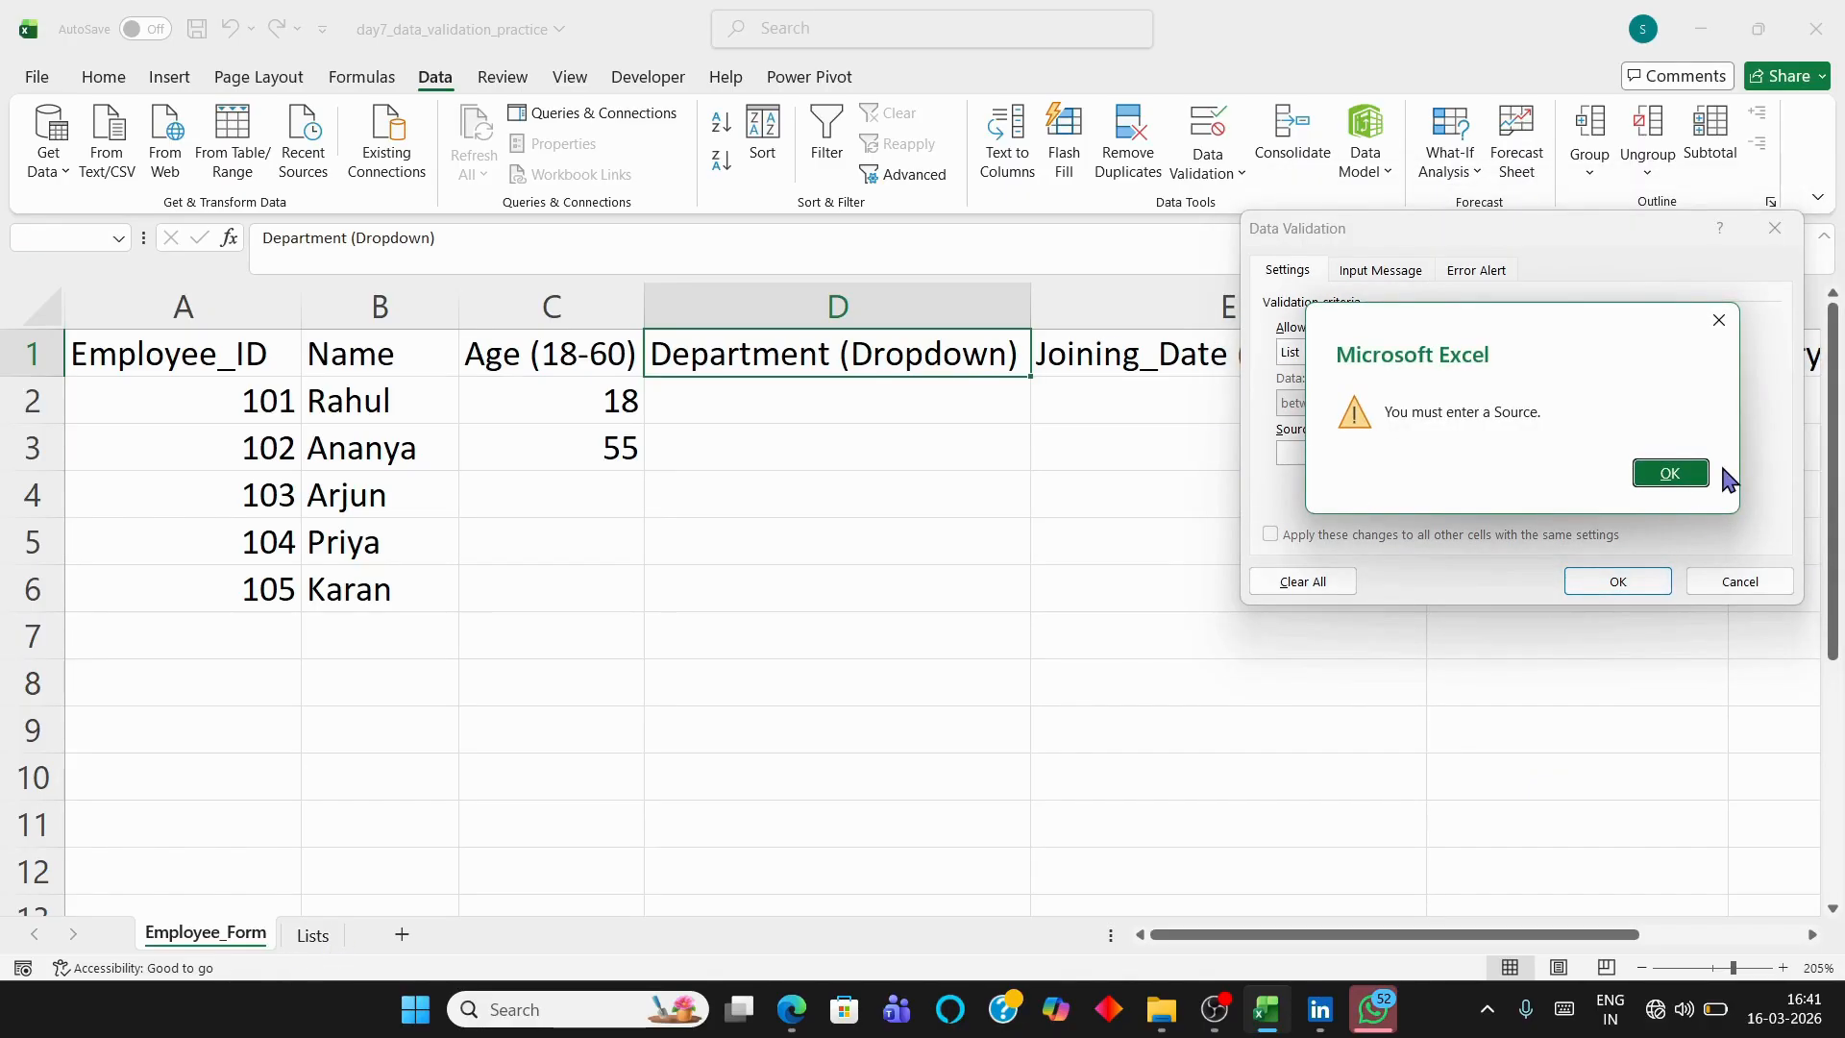
{"action": "left_click", "coordinate": [1674, 474]}
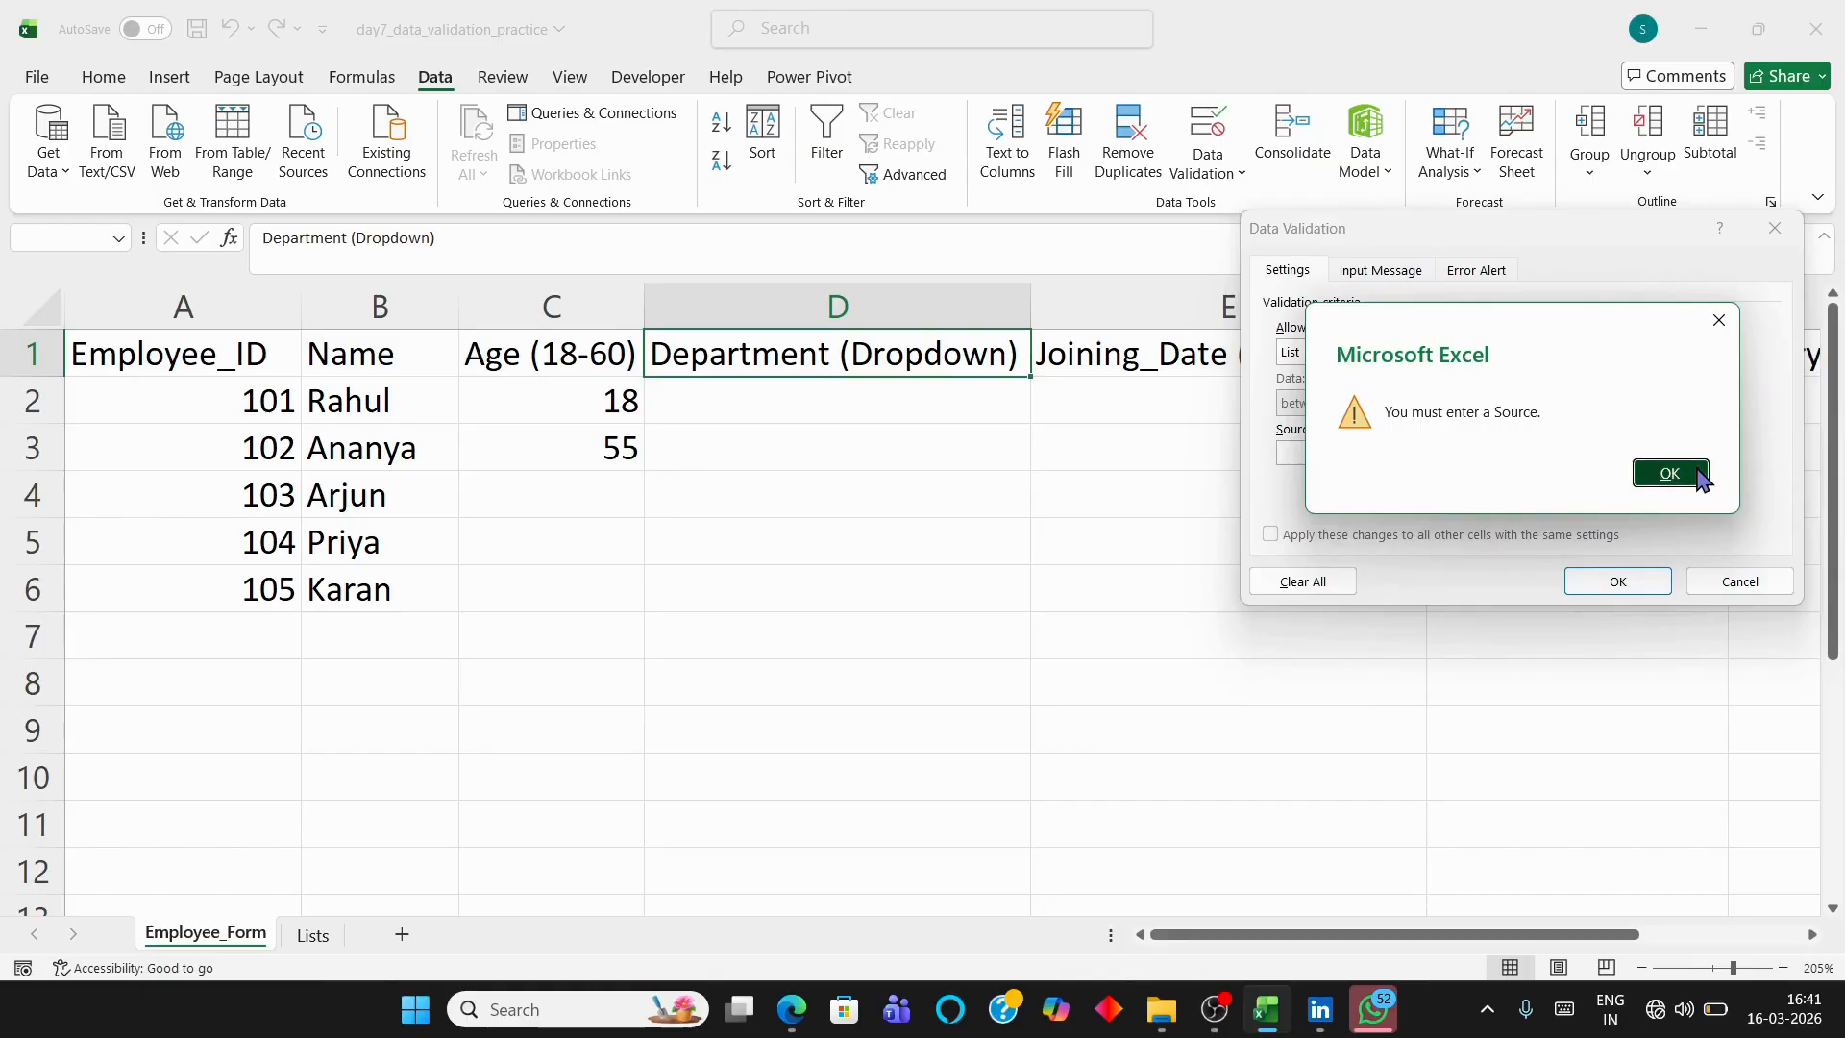
Use the department names in A2:A6 of the Lists sheet as the list source and apply the rule
{"action": "left_click", "coordinate": [323, 945]}
{"action": "left_click_drag", "start_coordinate": [169, 408], "coordinate": [182, 632]}
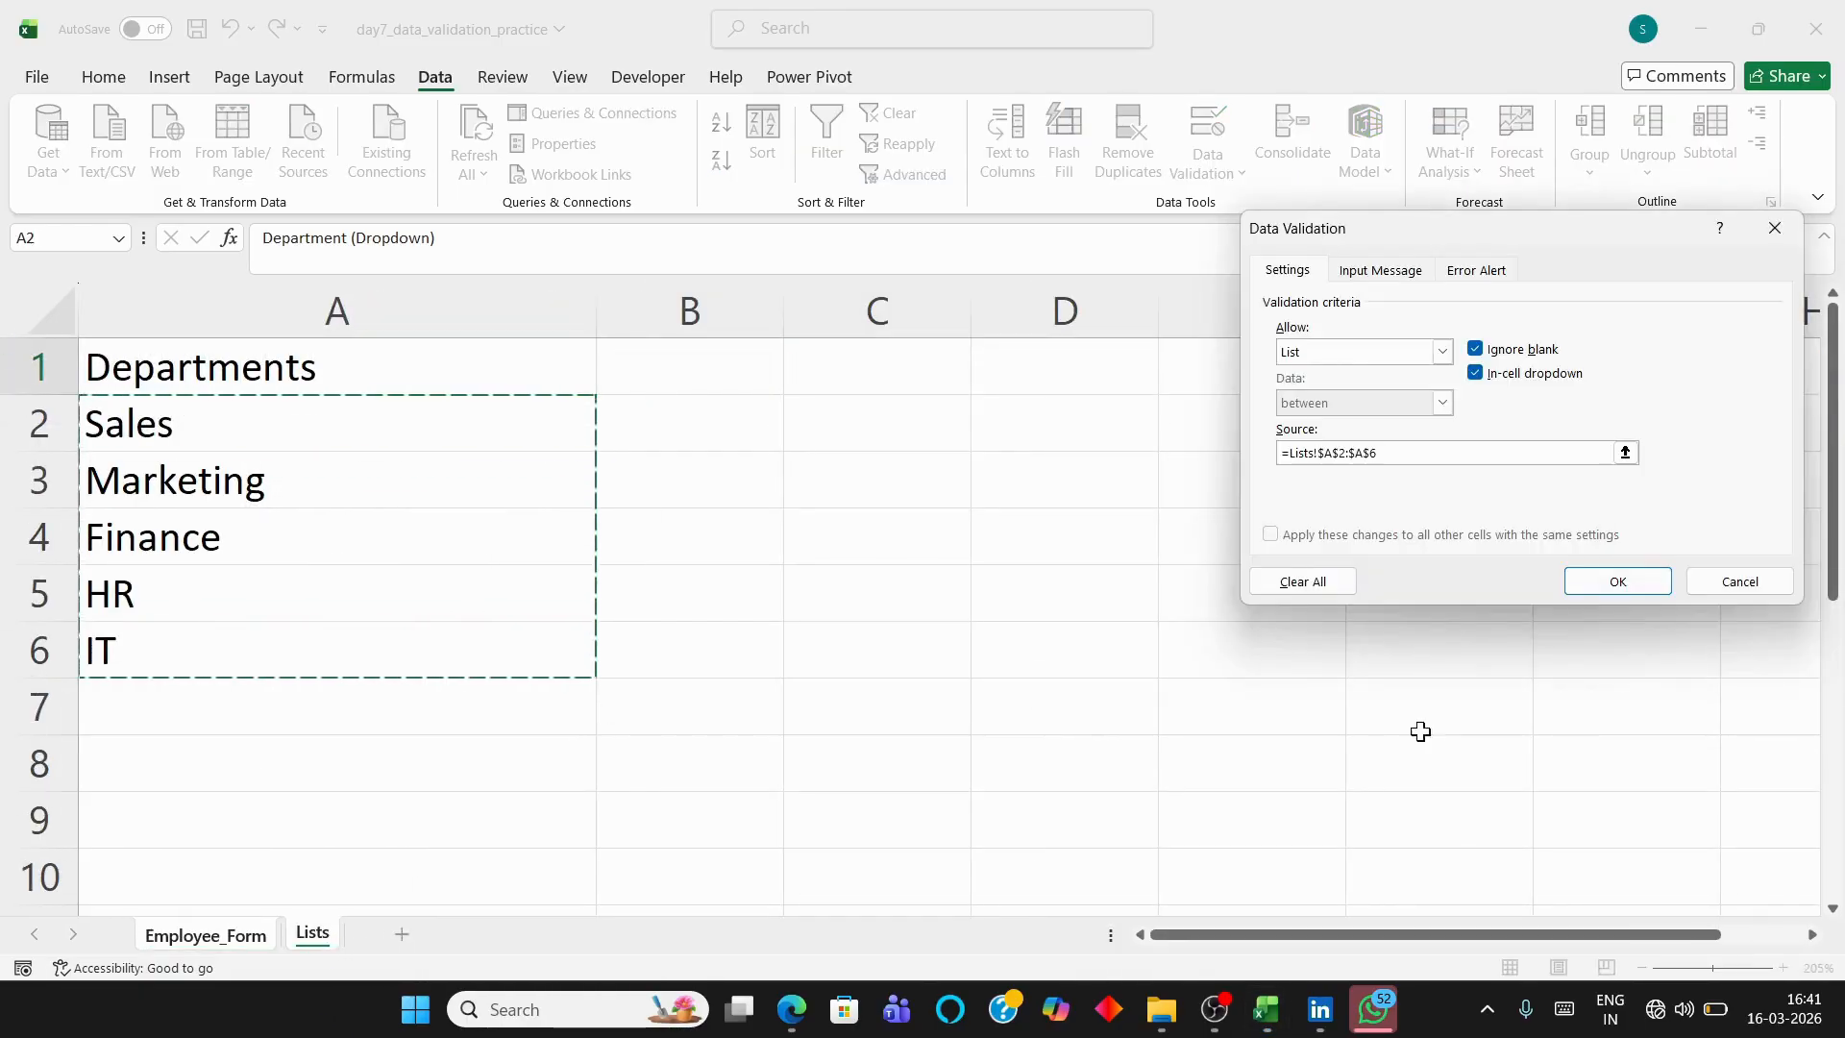
{"action": "left_click", "coordinate": [1595, 591]}
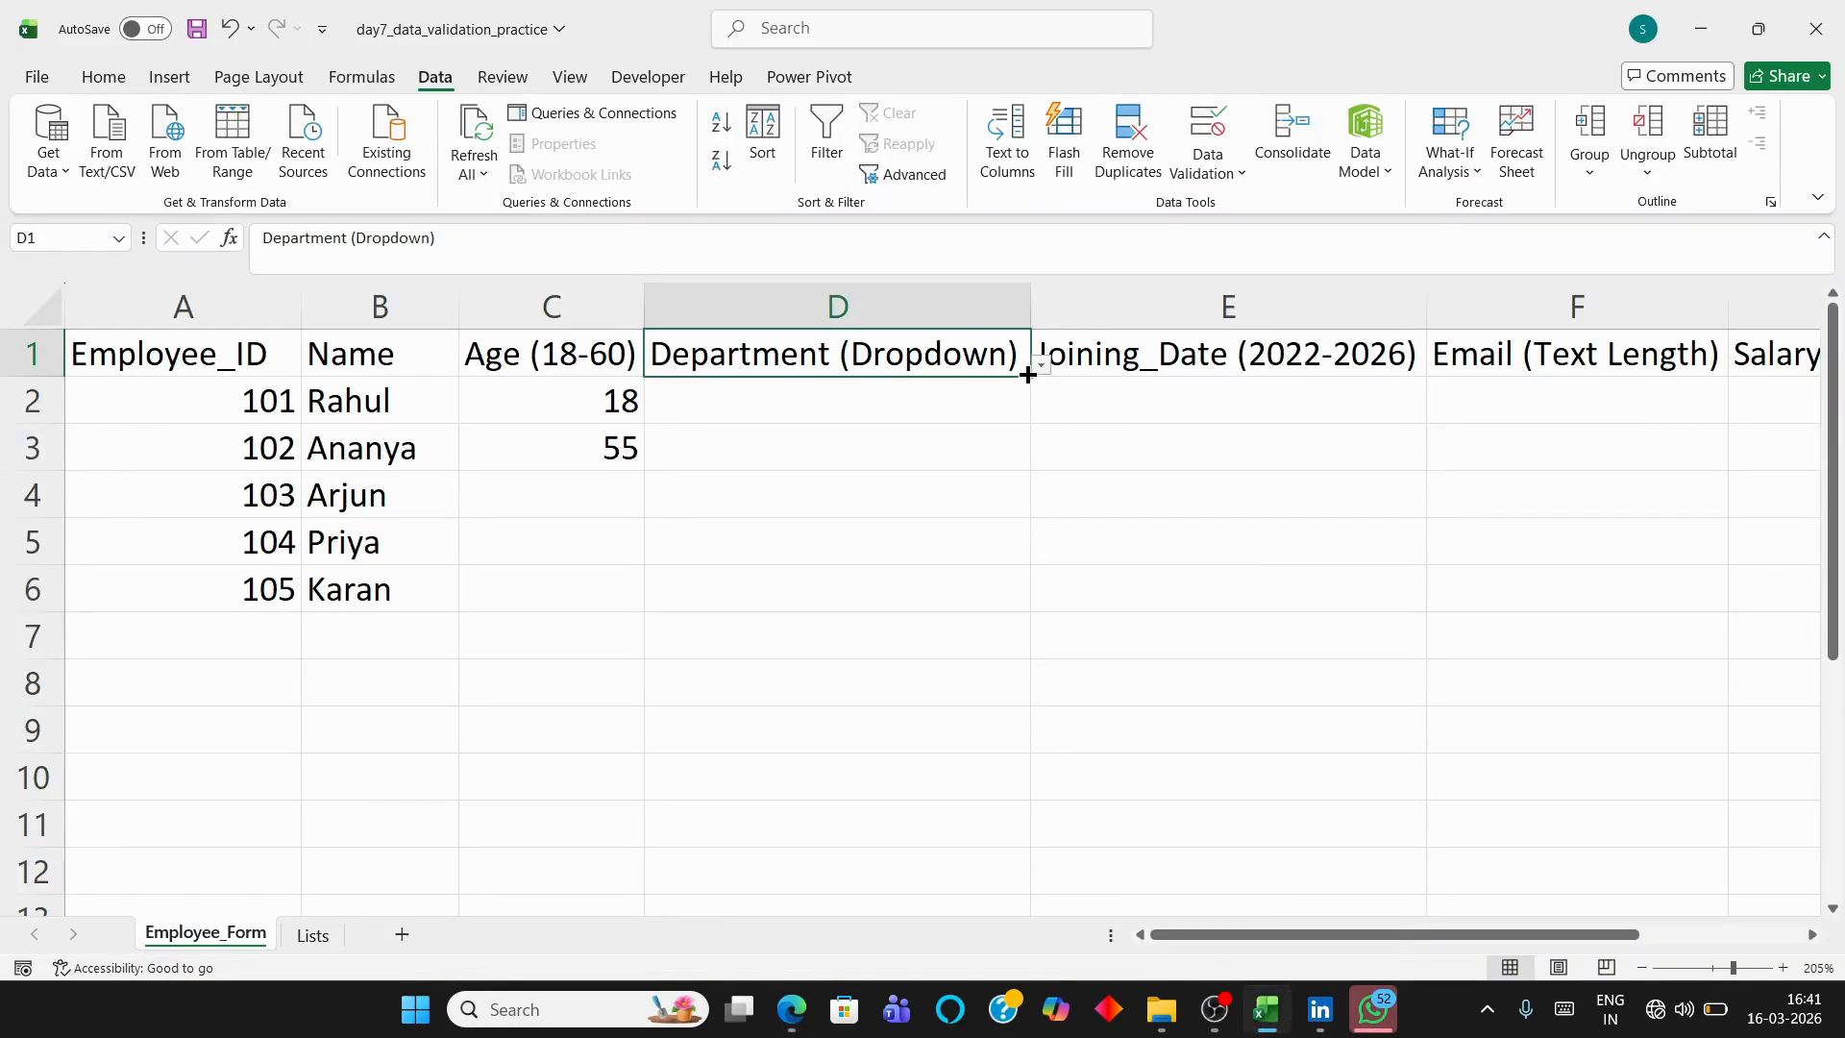
Fill the Department header cell D1 with its dropdown rule down to D6
{"action": "left_click_drag", "start_coordinate": [1035, 377], "coordinate": [1027, 608]}
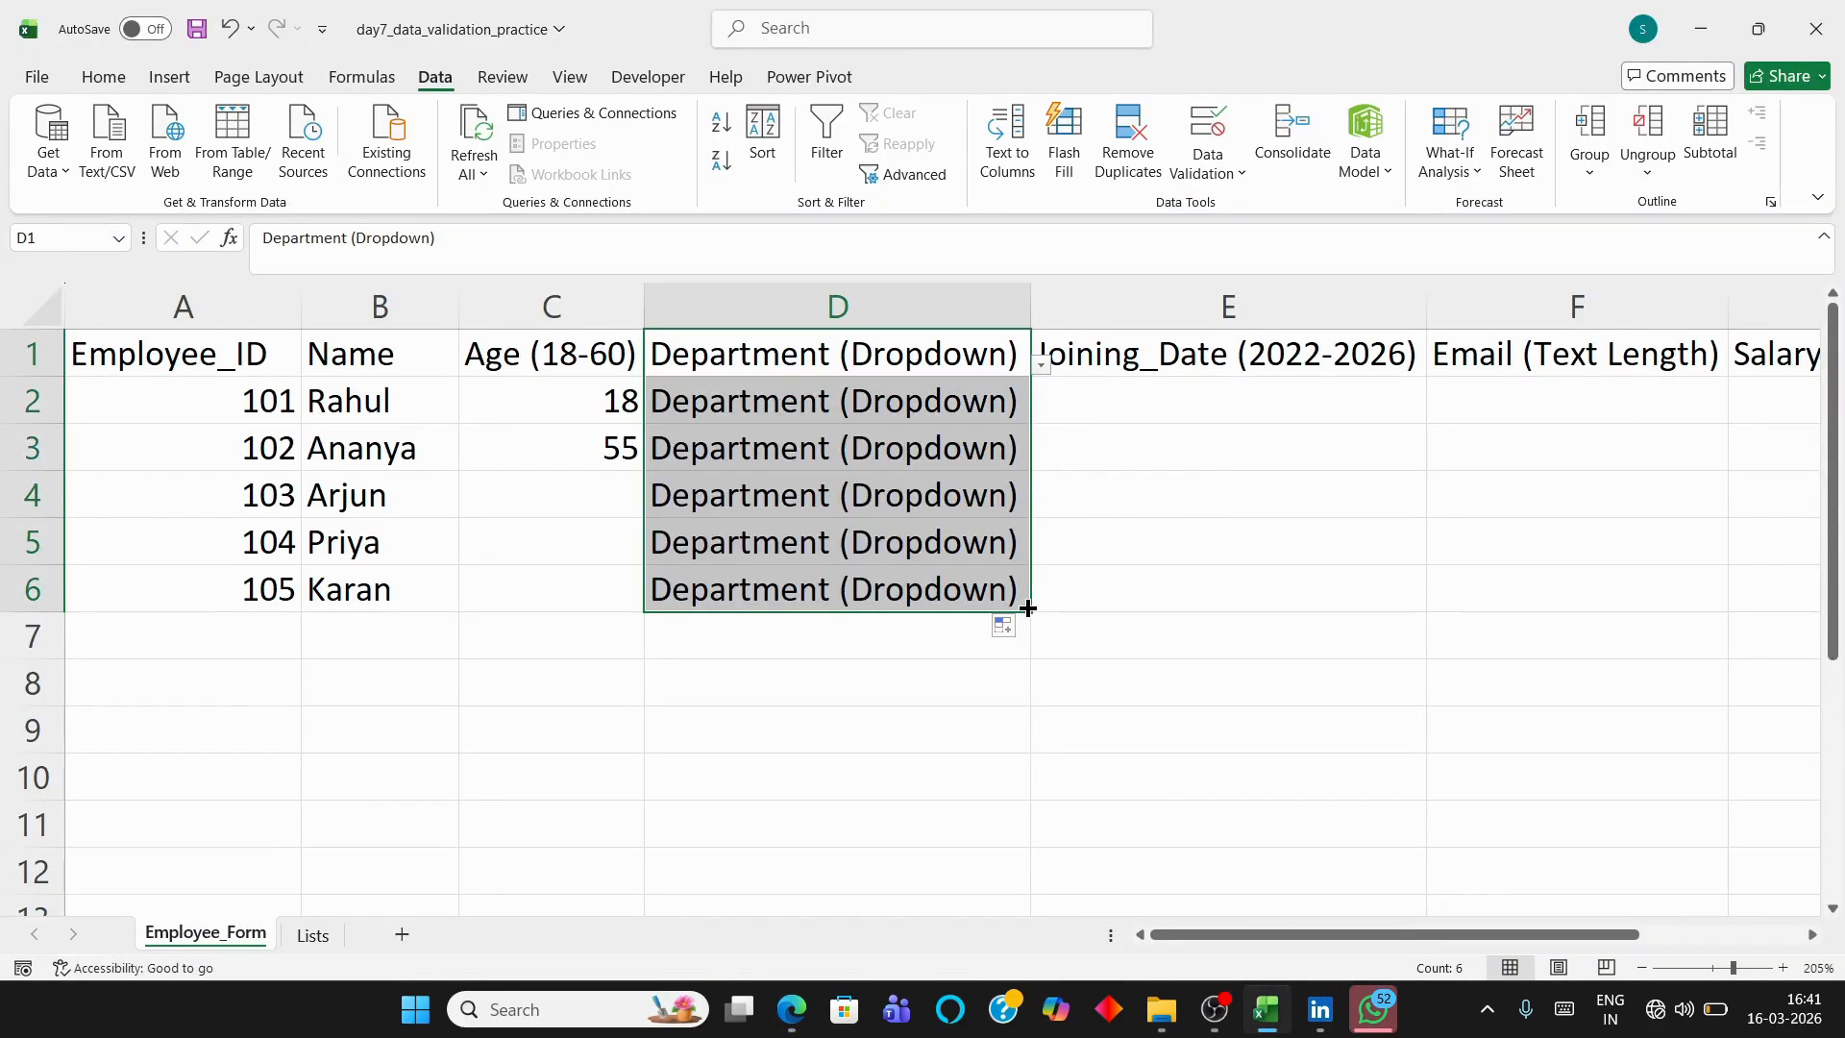
{"action": "key", "text": "BackSpace"}
{"action": "key", "text": "ctrl+z"}
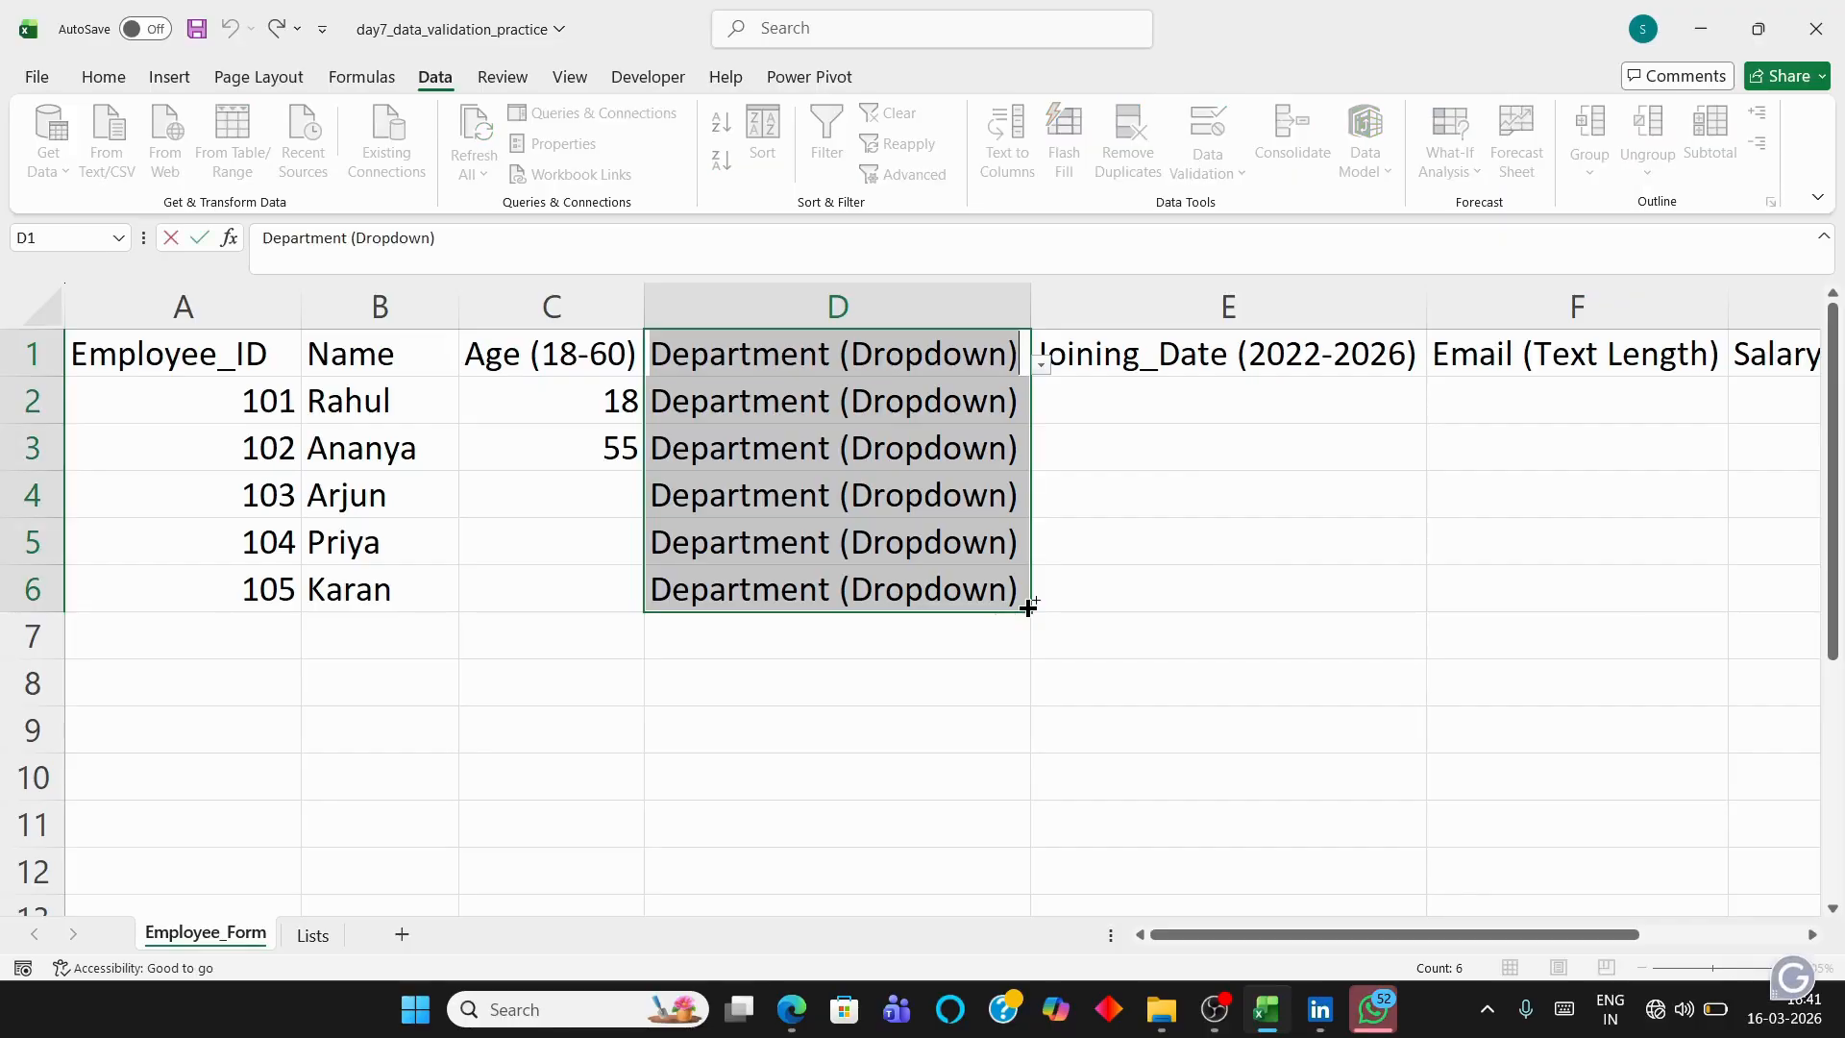
{"action": "left_click", "coordinate": [607, 638]}
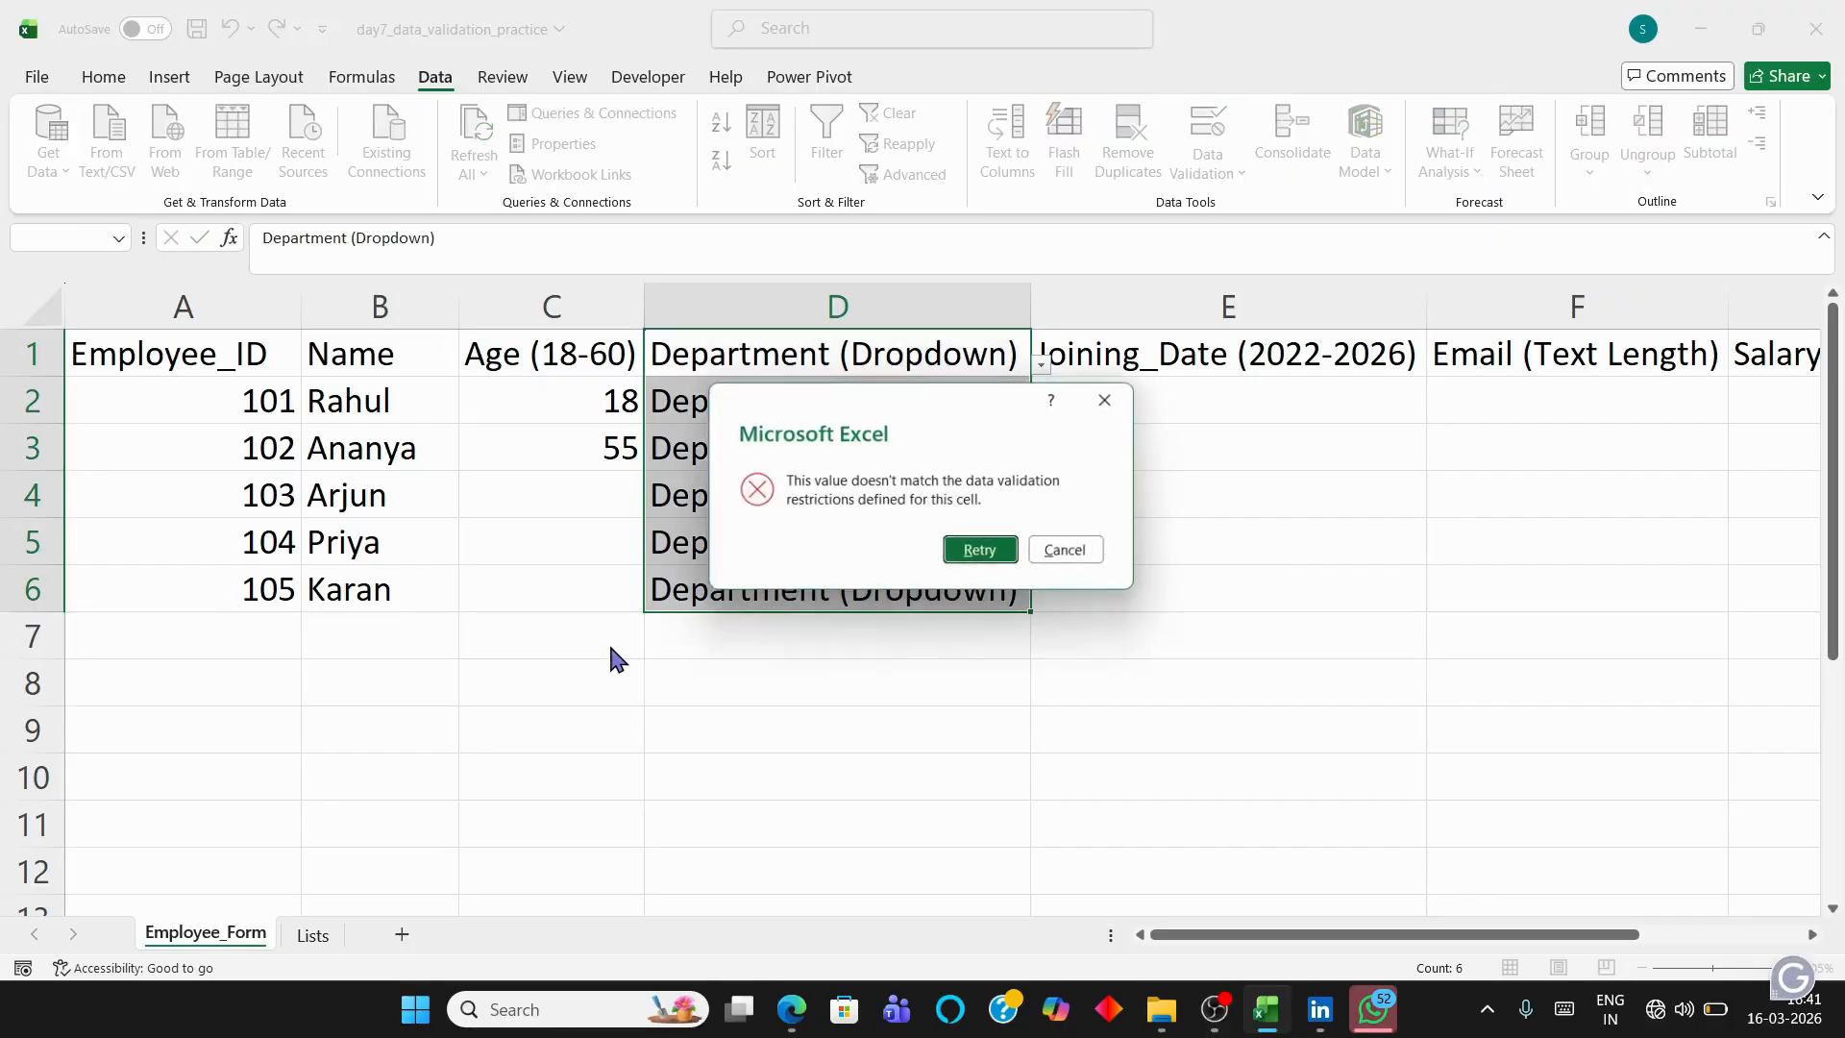
{"action": "left_click", "coordinate": [1125, 387]}
Clear the copied header text from cells D2 to D6, keeping their dropdown validation
{"action": "left_click", "coordinate": [930, 394]}
{"action": "key", "text": "BackSpace"}
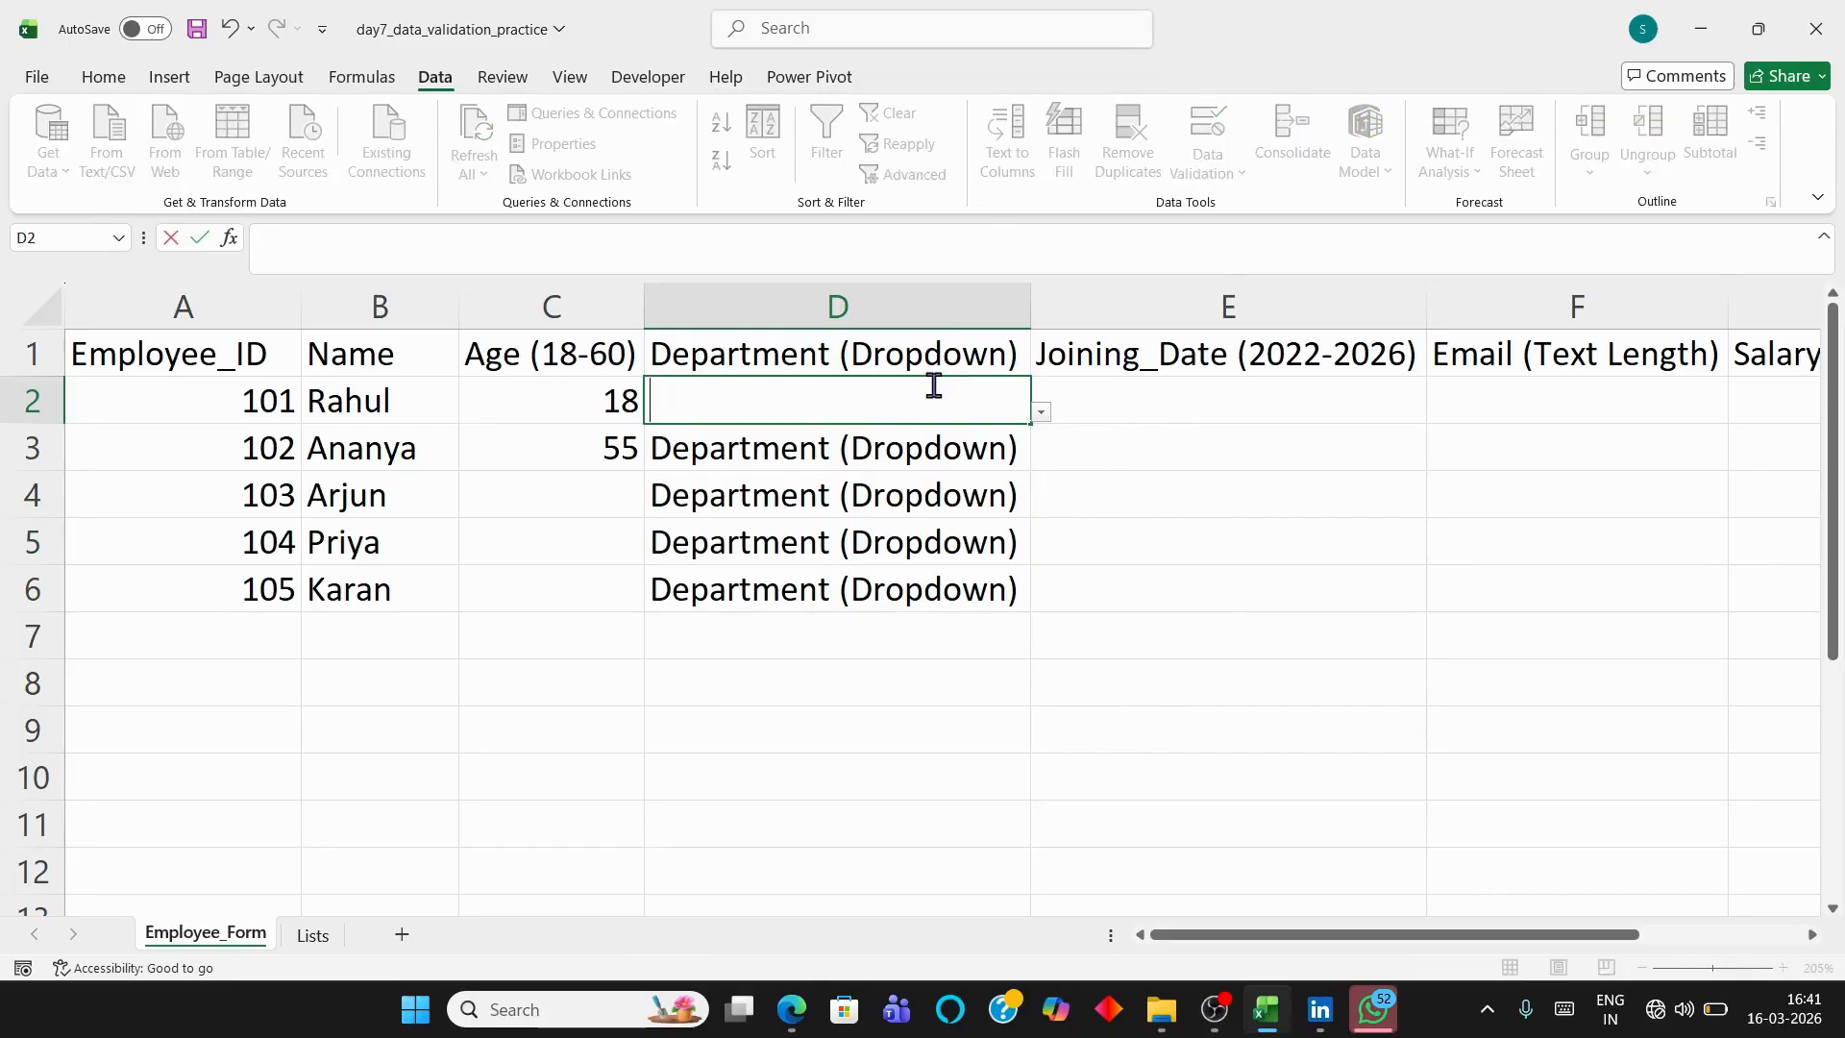
{"action": "key", "text": "Return"}
{"action": "key", "text": "BackSpace"}
{"action": "key", "text": "Return"}
{"action": "key", "text": "BackSpace"}
{"action": "left_click", "coordinate": [913, 589]}
{"action": "key", "text": "BackSpace"}
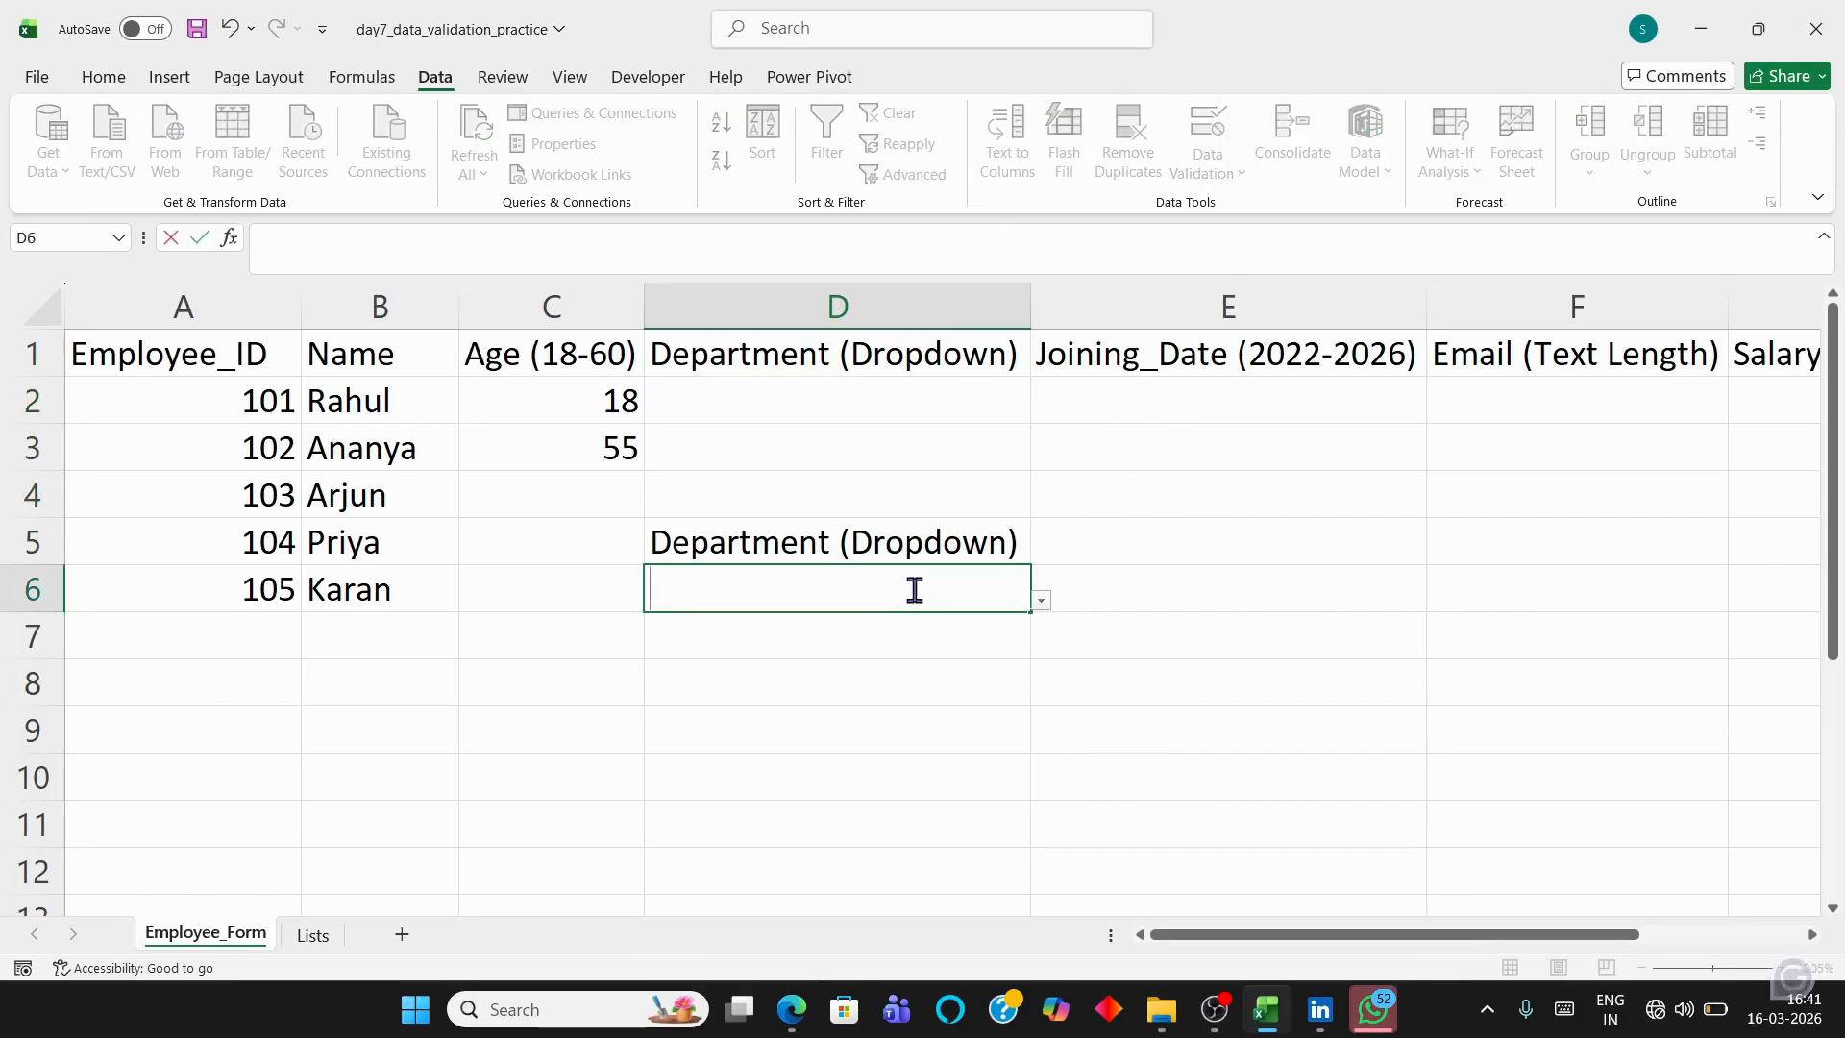
{"action": "left_click", "coordinate": [903, 541]}
{"action": "key", "text": "BackSpace"}
Choose Marketing as the department in D2 and Finance in D3 from their dropdown lists
{"action": "left_click", "coordinate": [954, 389]}
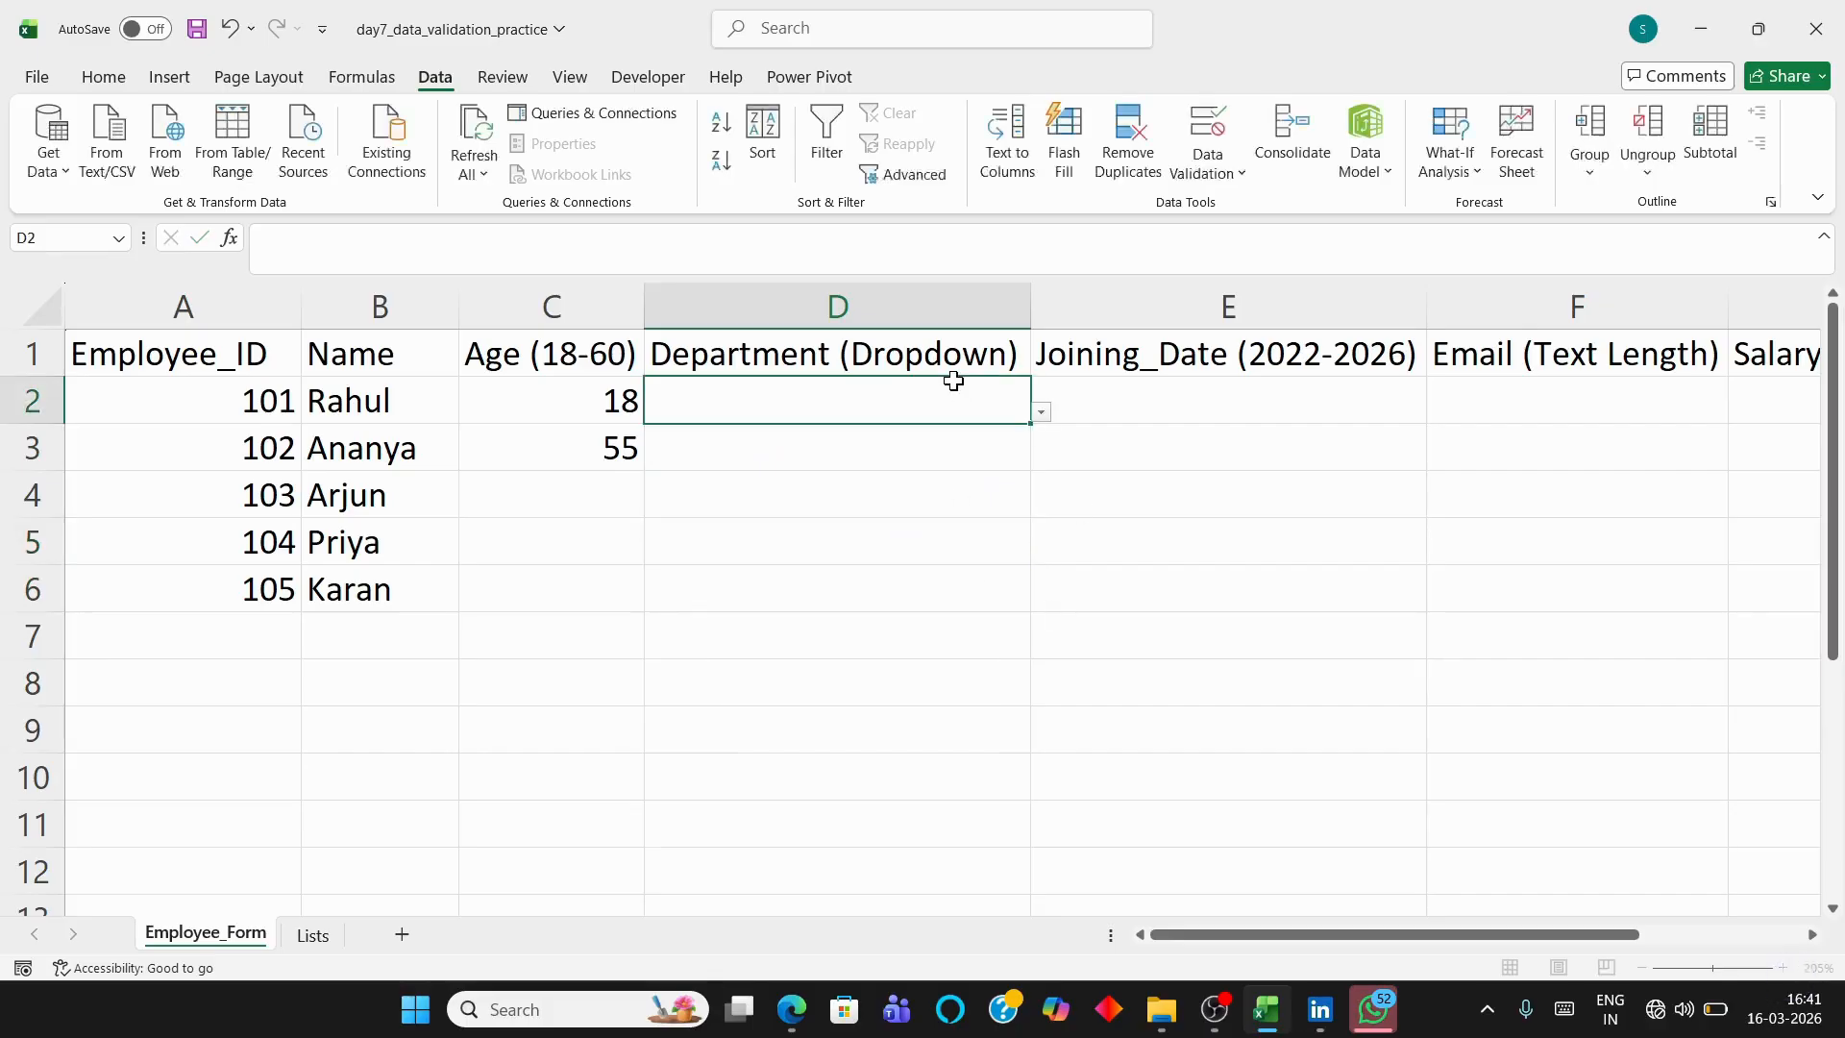
{"action": "left_click", "coordinate": [1042, 412]}
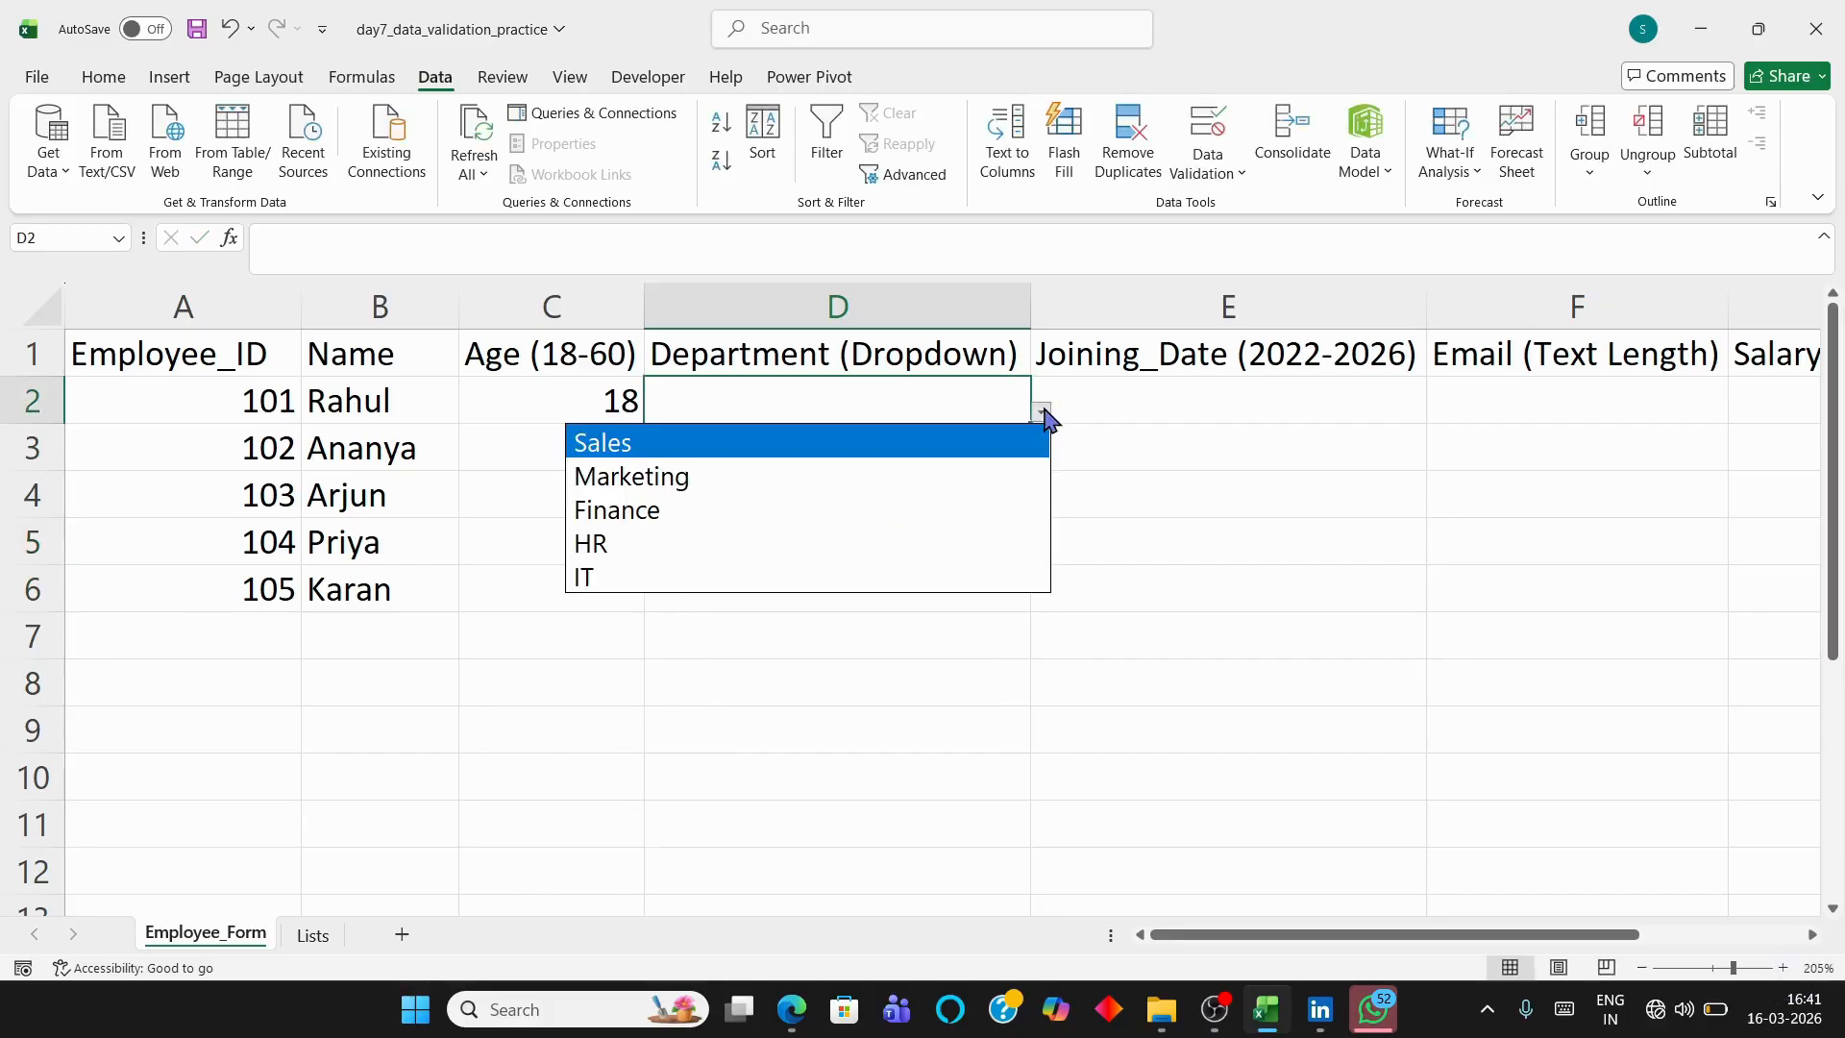
{"action": "left_click", "coordinate": [643, 478]}
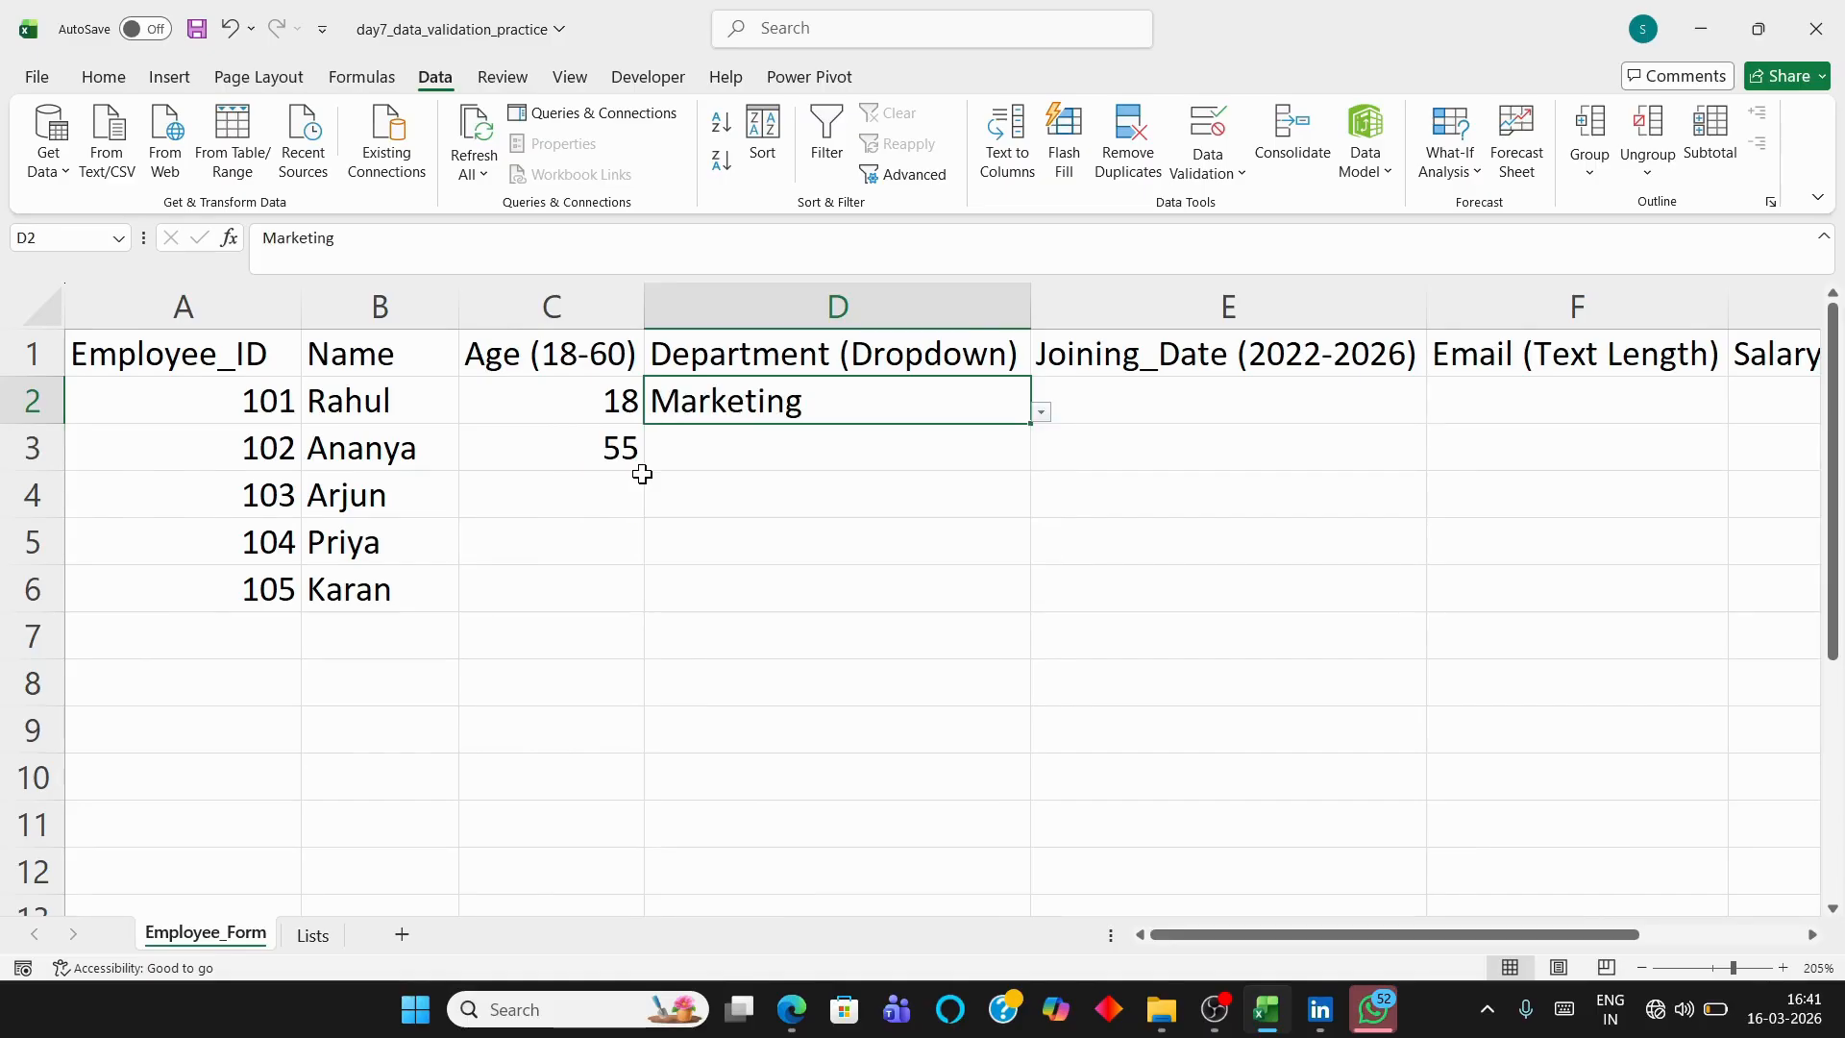
{"action": "left_click", "coordinate": [996, 461]}
{"action": "left_click", "coordinate": [1042, 460]}
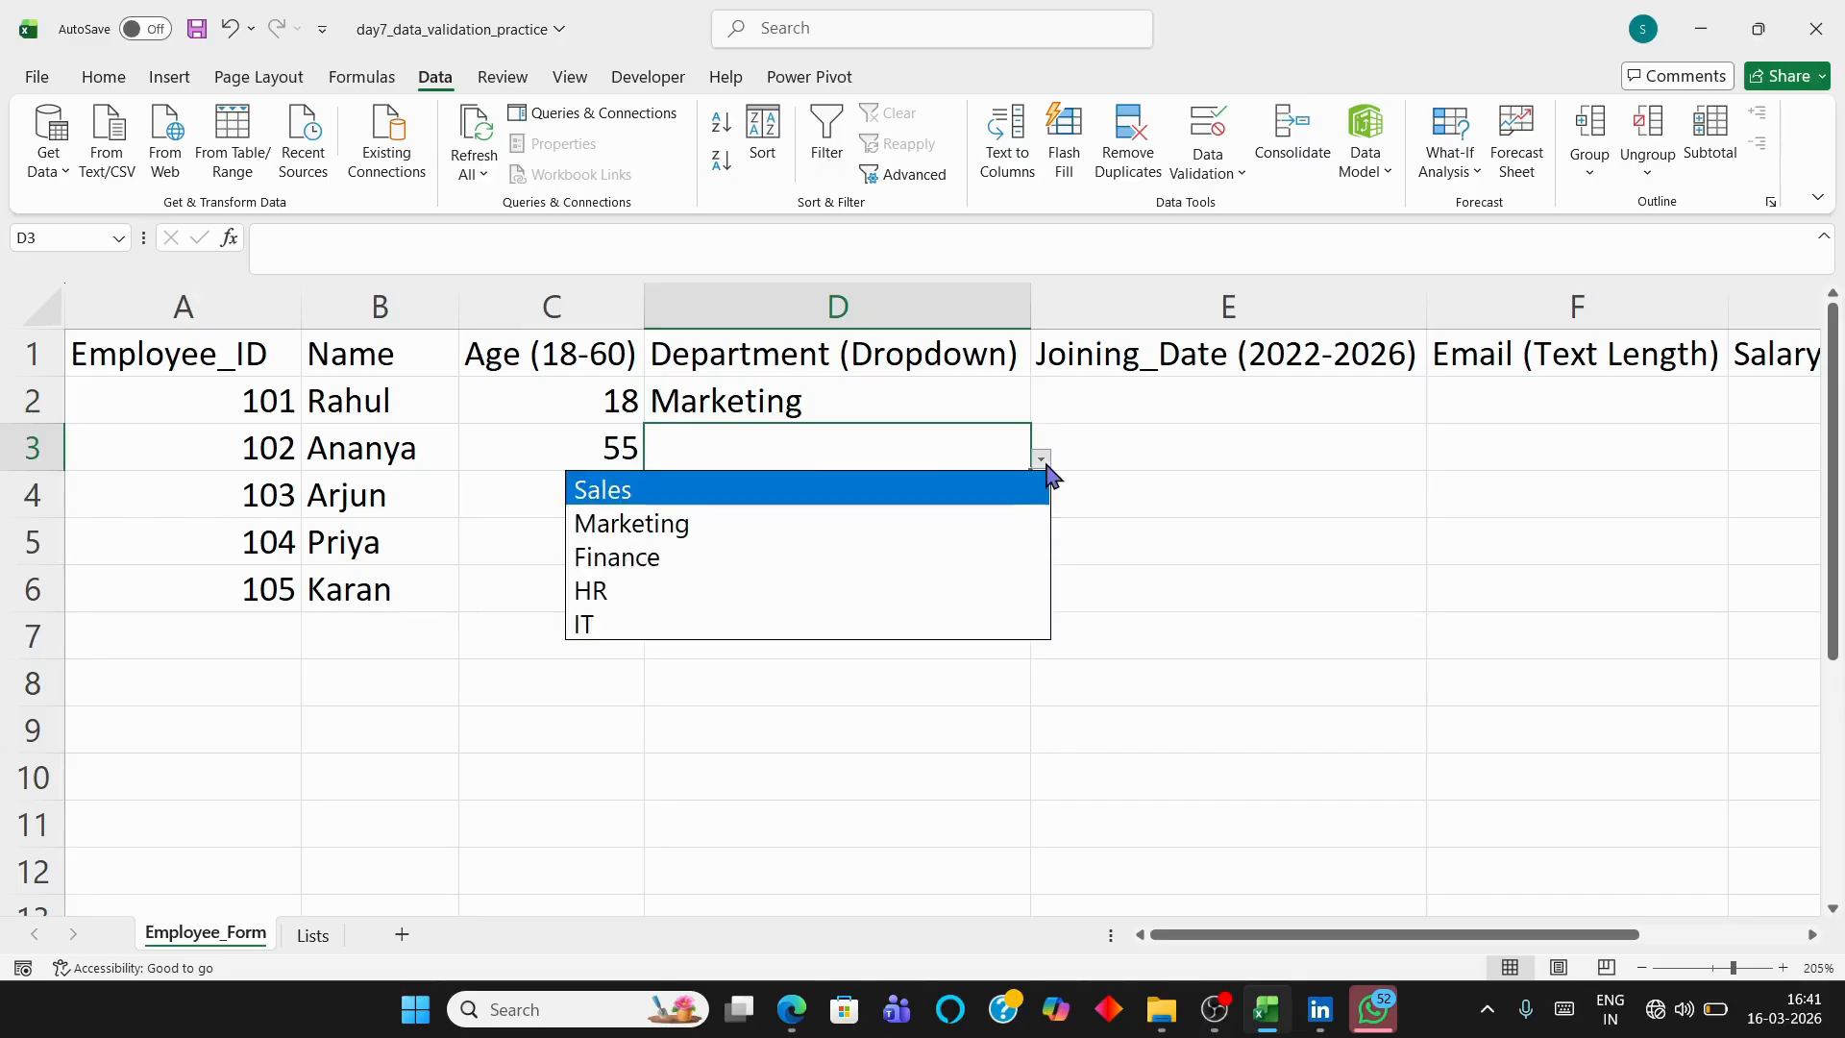
{"action": "left_click", "coordinate": [611, 560]}
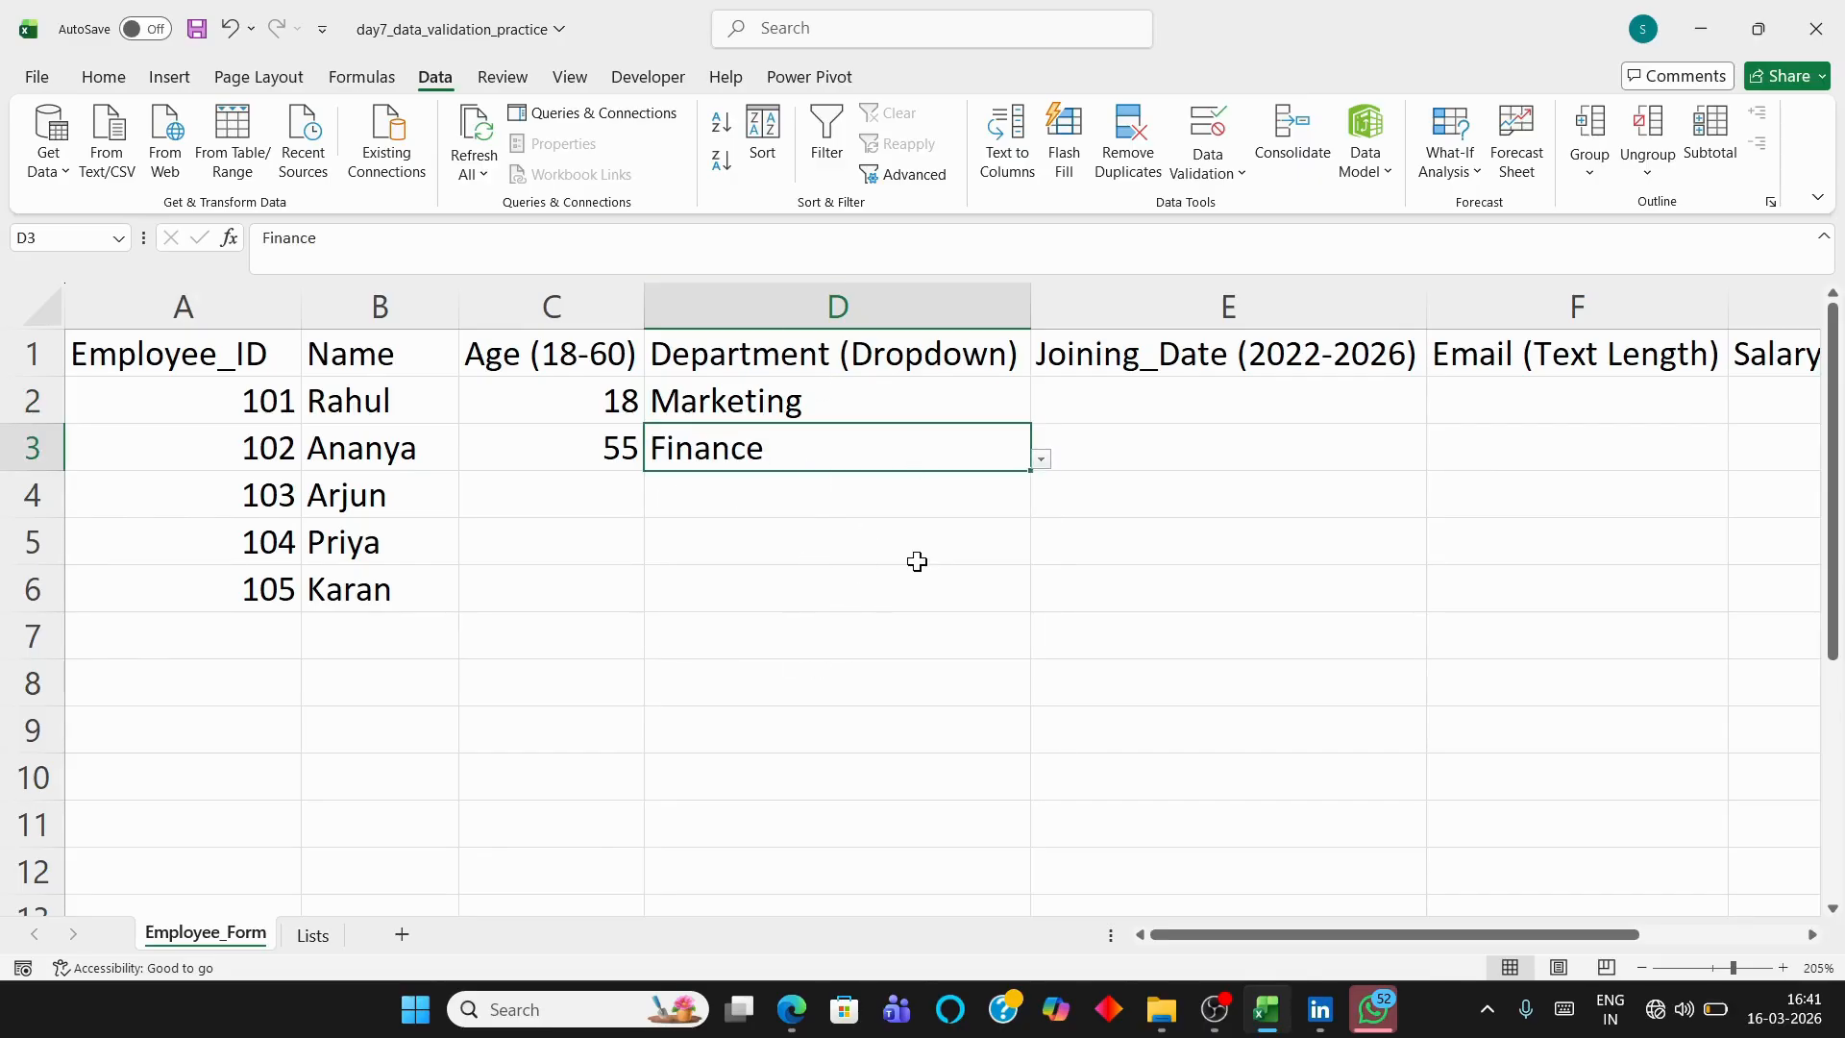
Add a Date validation rule with the between condition to the Joining_Date header cell E1, starting at 01-01-2022, and apply it
{"action": "left_click", "coordinate": [1263, 365]}
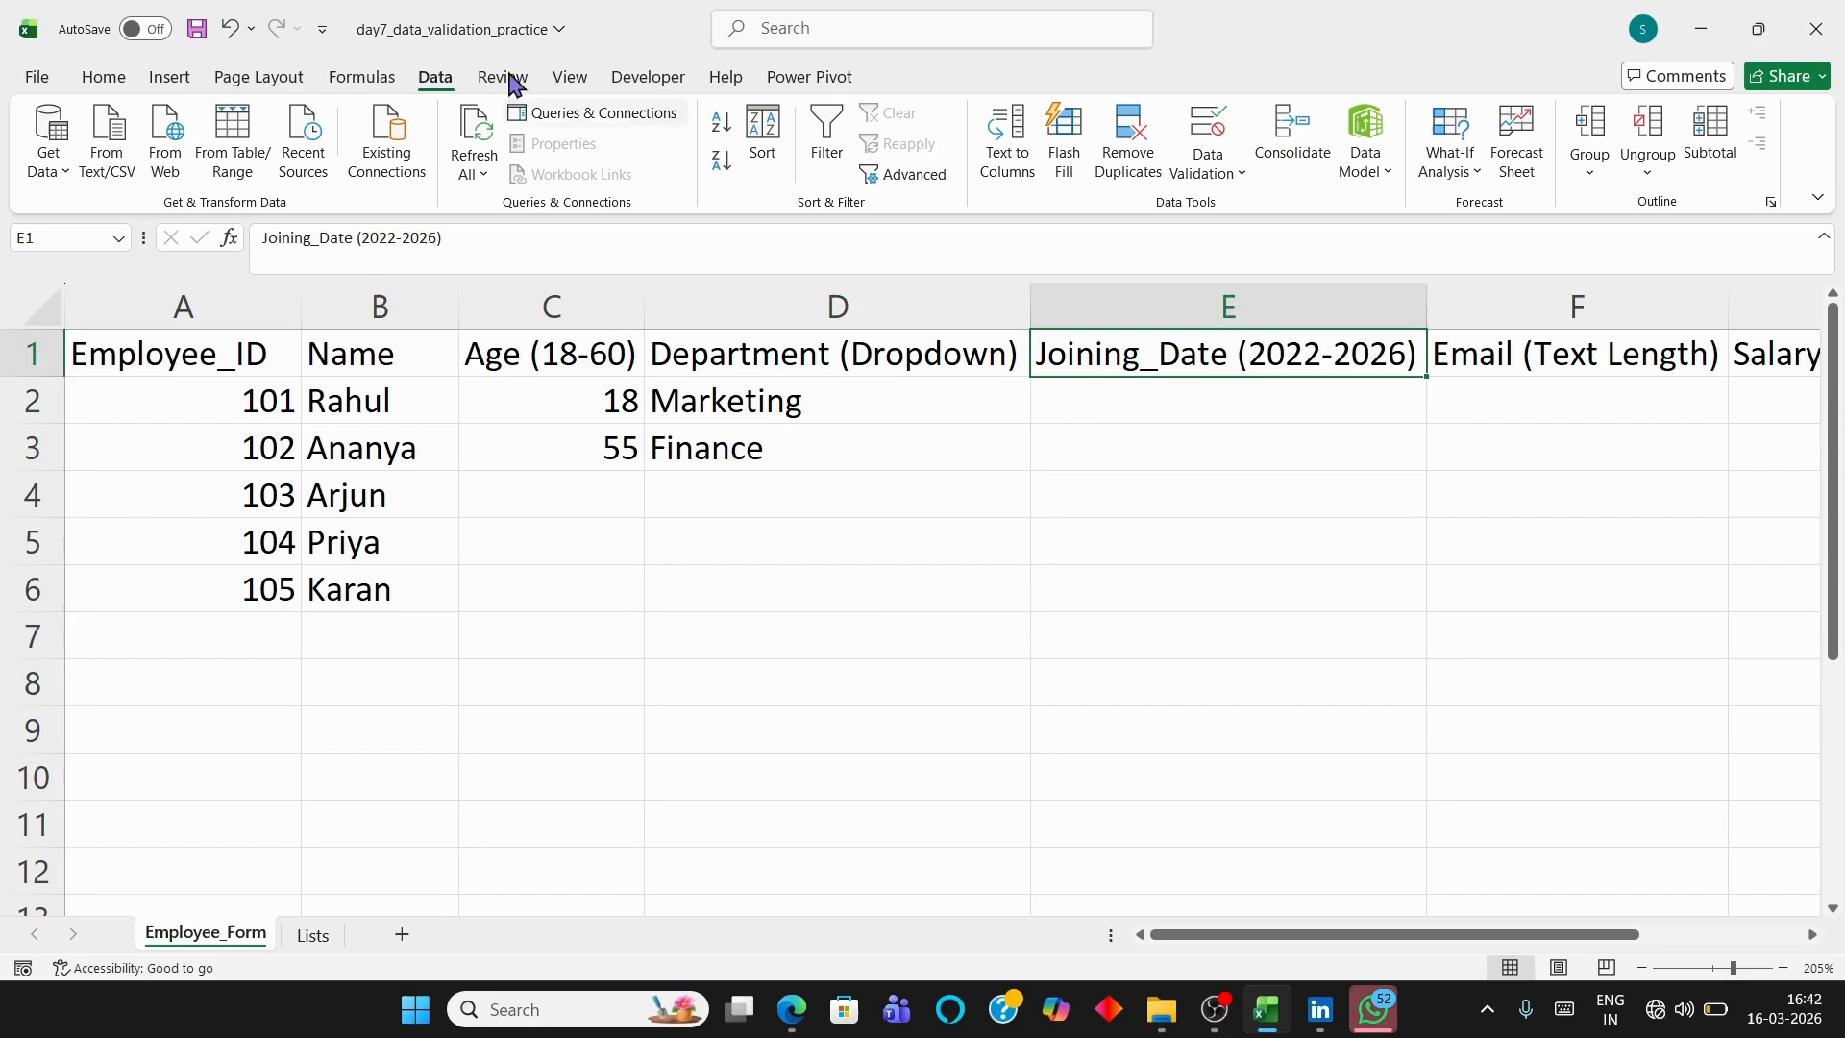
{"action": "left_click", "coordinate": [1207, 155]}
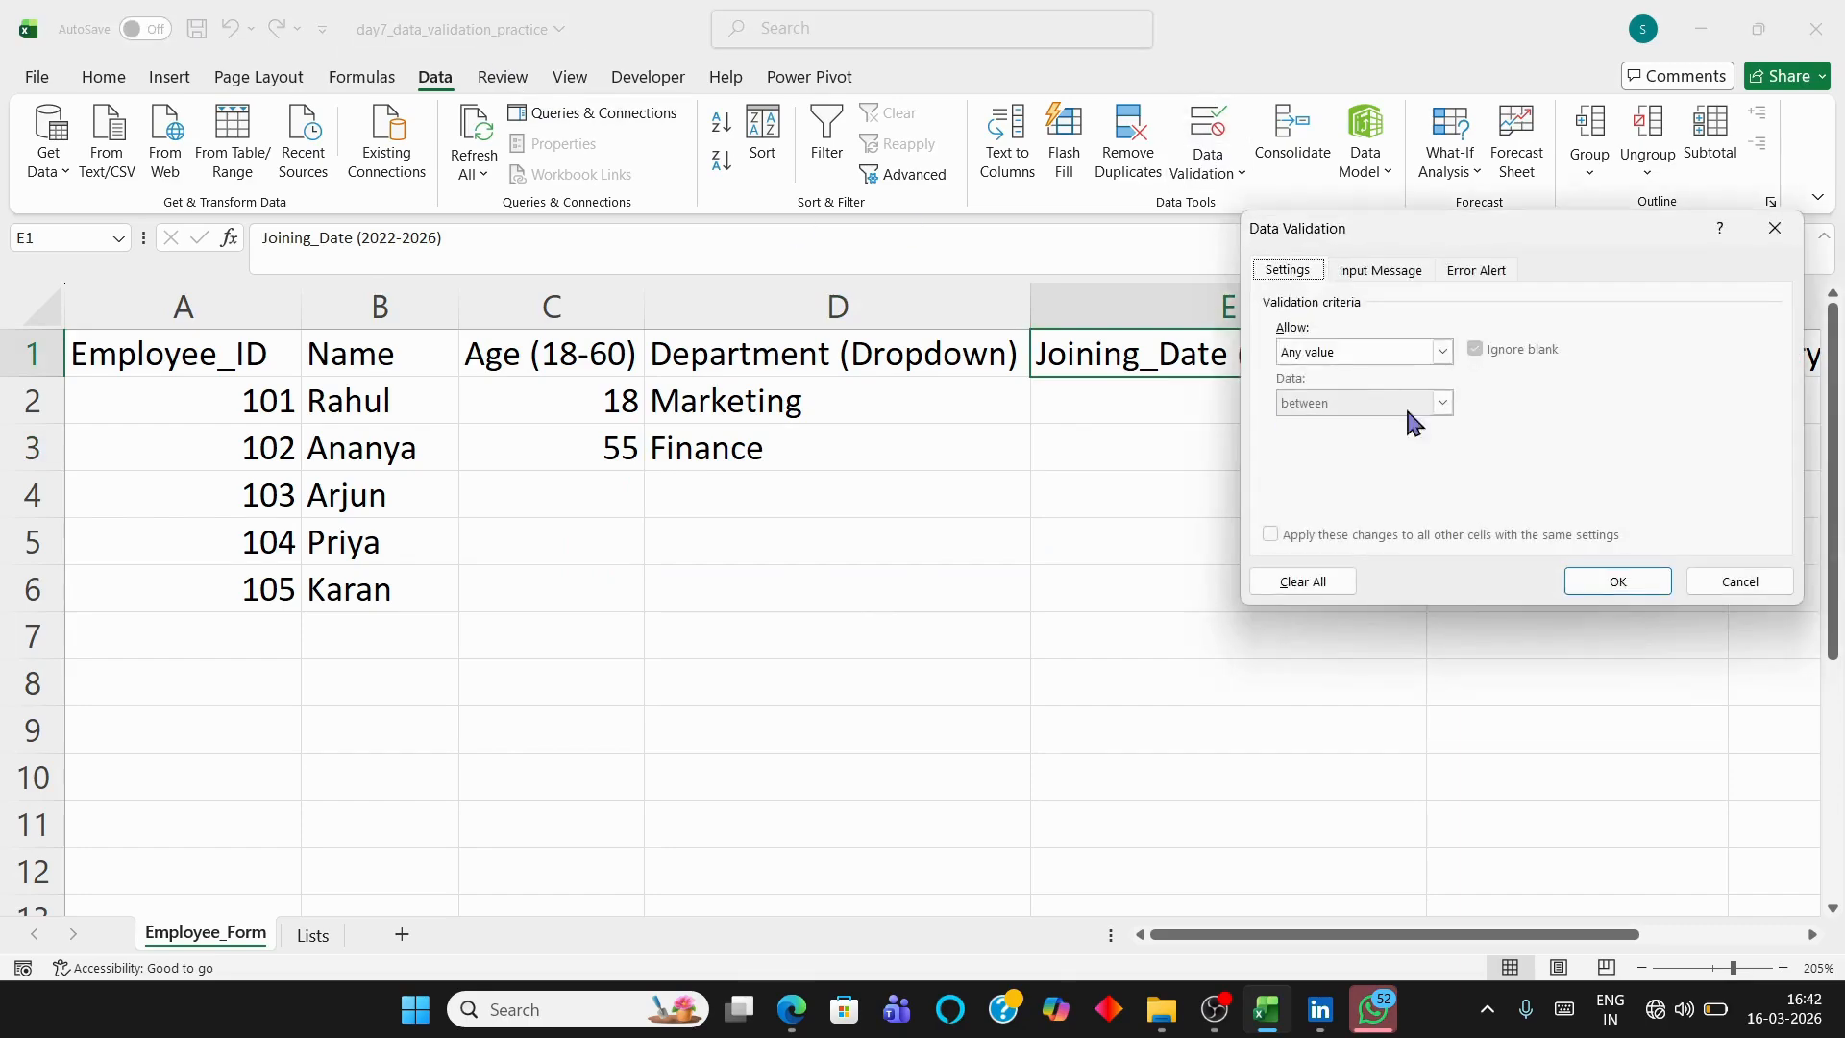
{"action": "left_click", "coordinate": [1442, 353]}
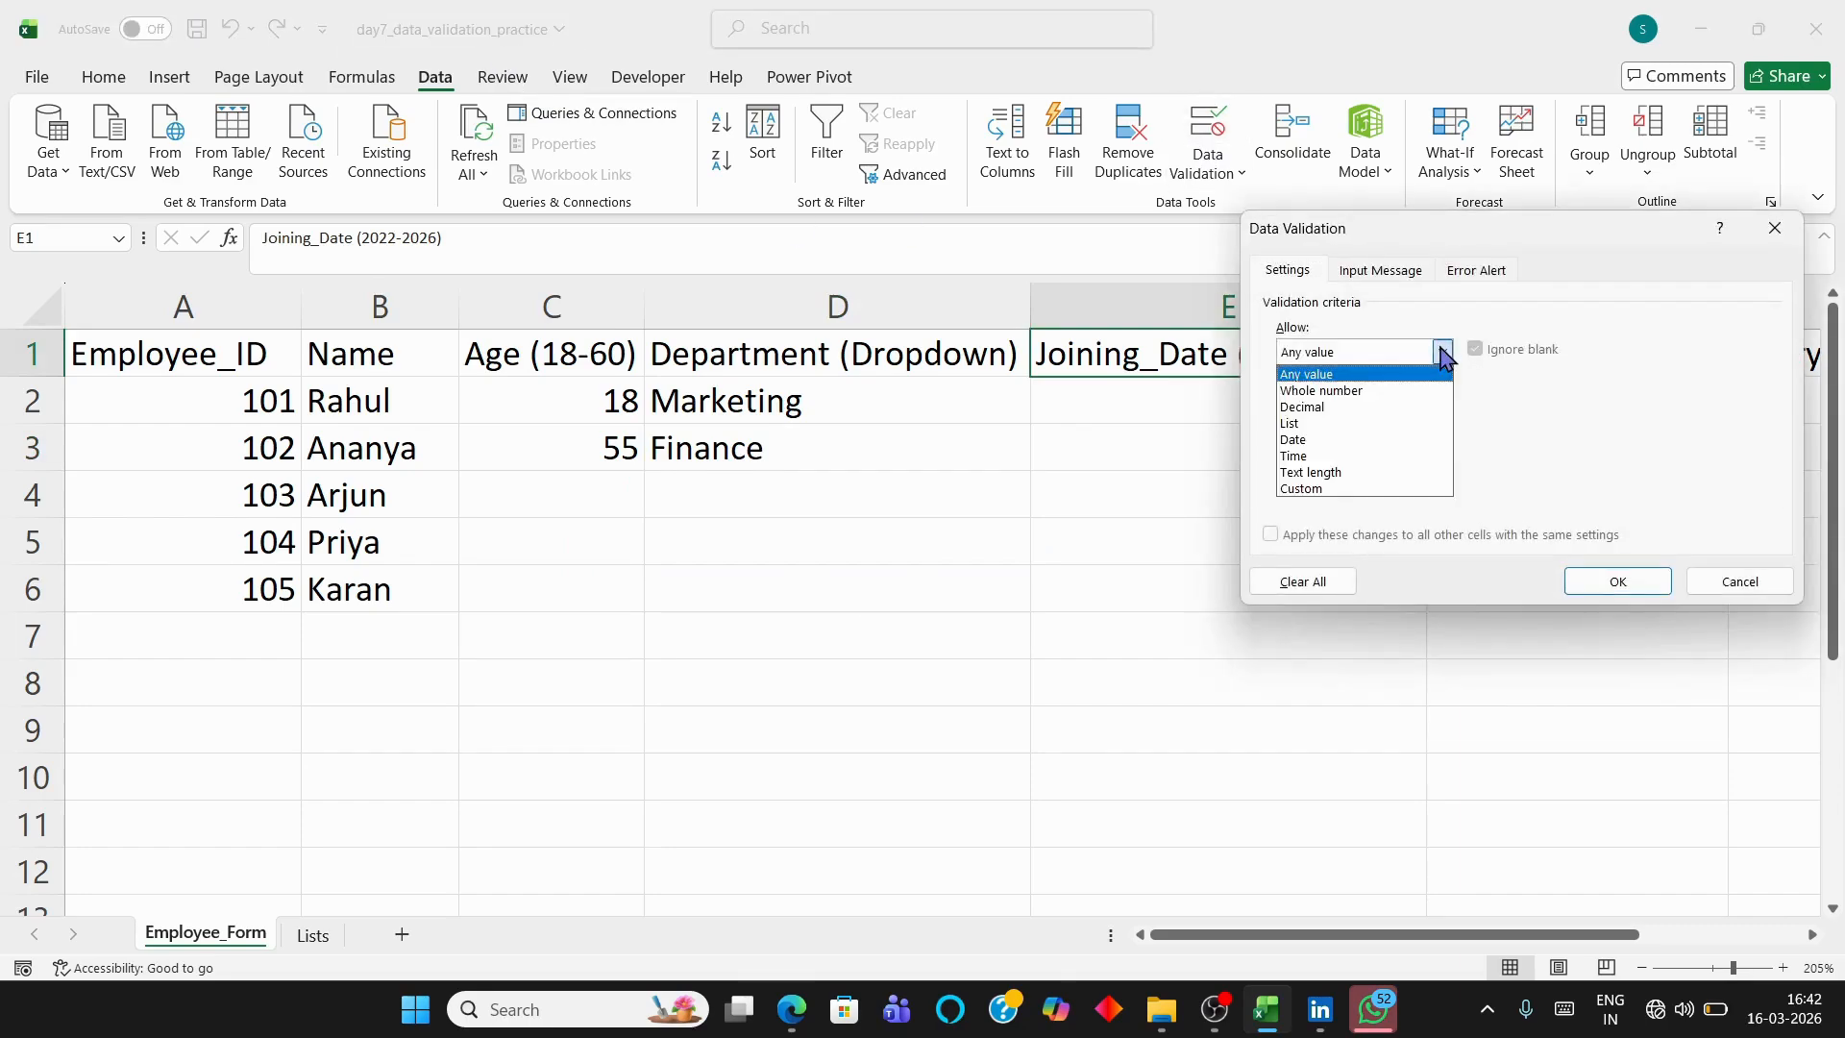
{"action": "left_click", "coordinate": [1345, 440]}
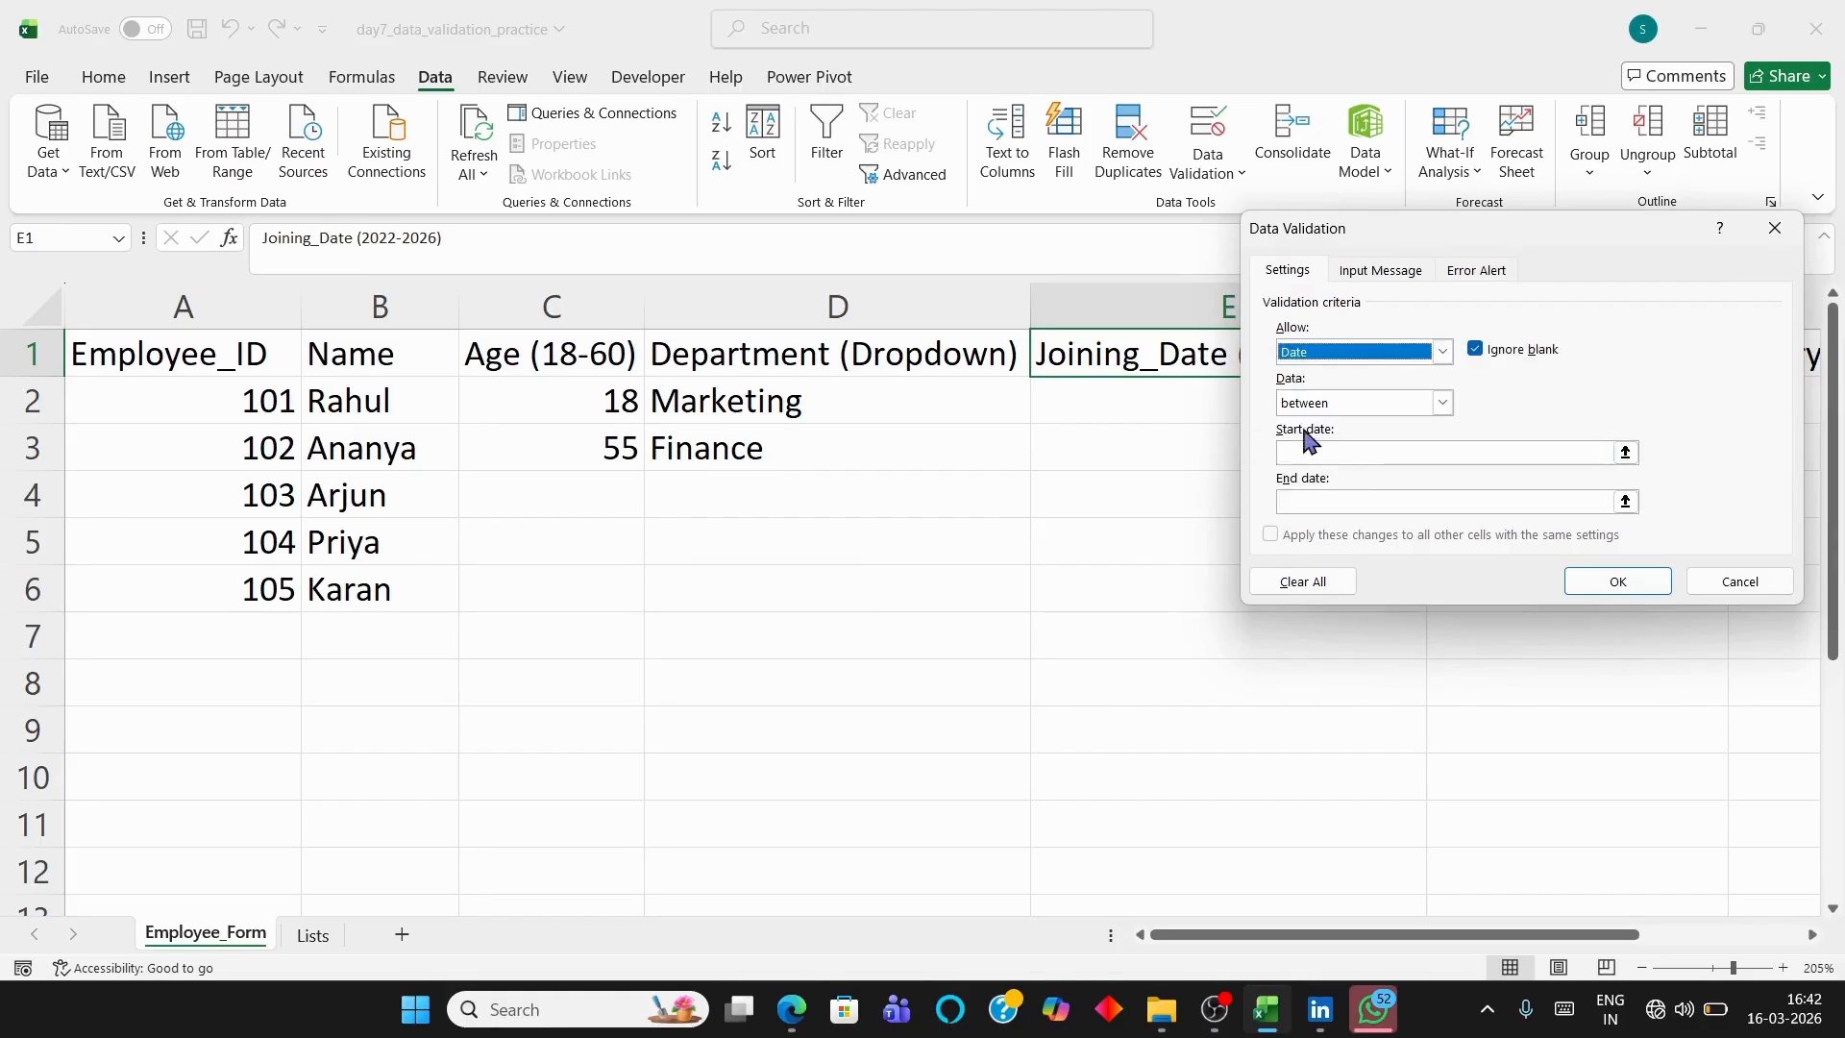
{"action": "left_click_drag", "start_coordinate": [1587, 232], "coordinate": [676, 291]}
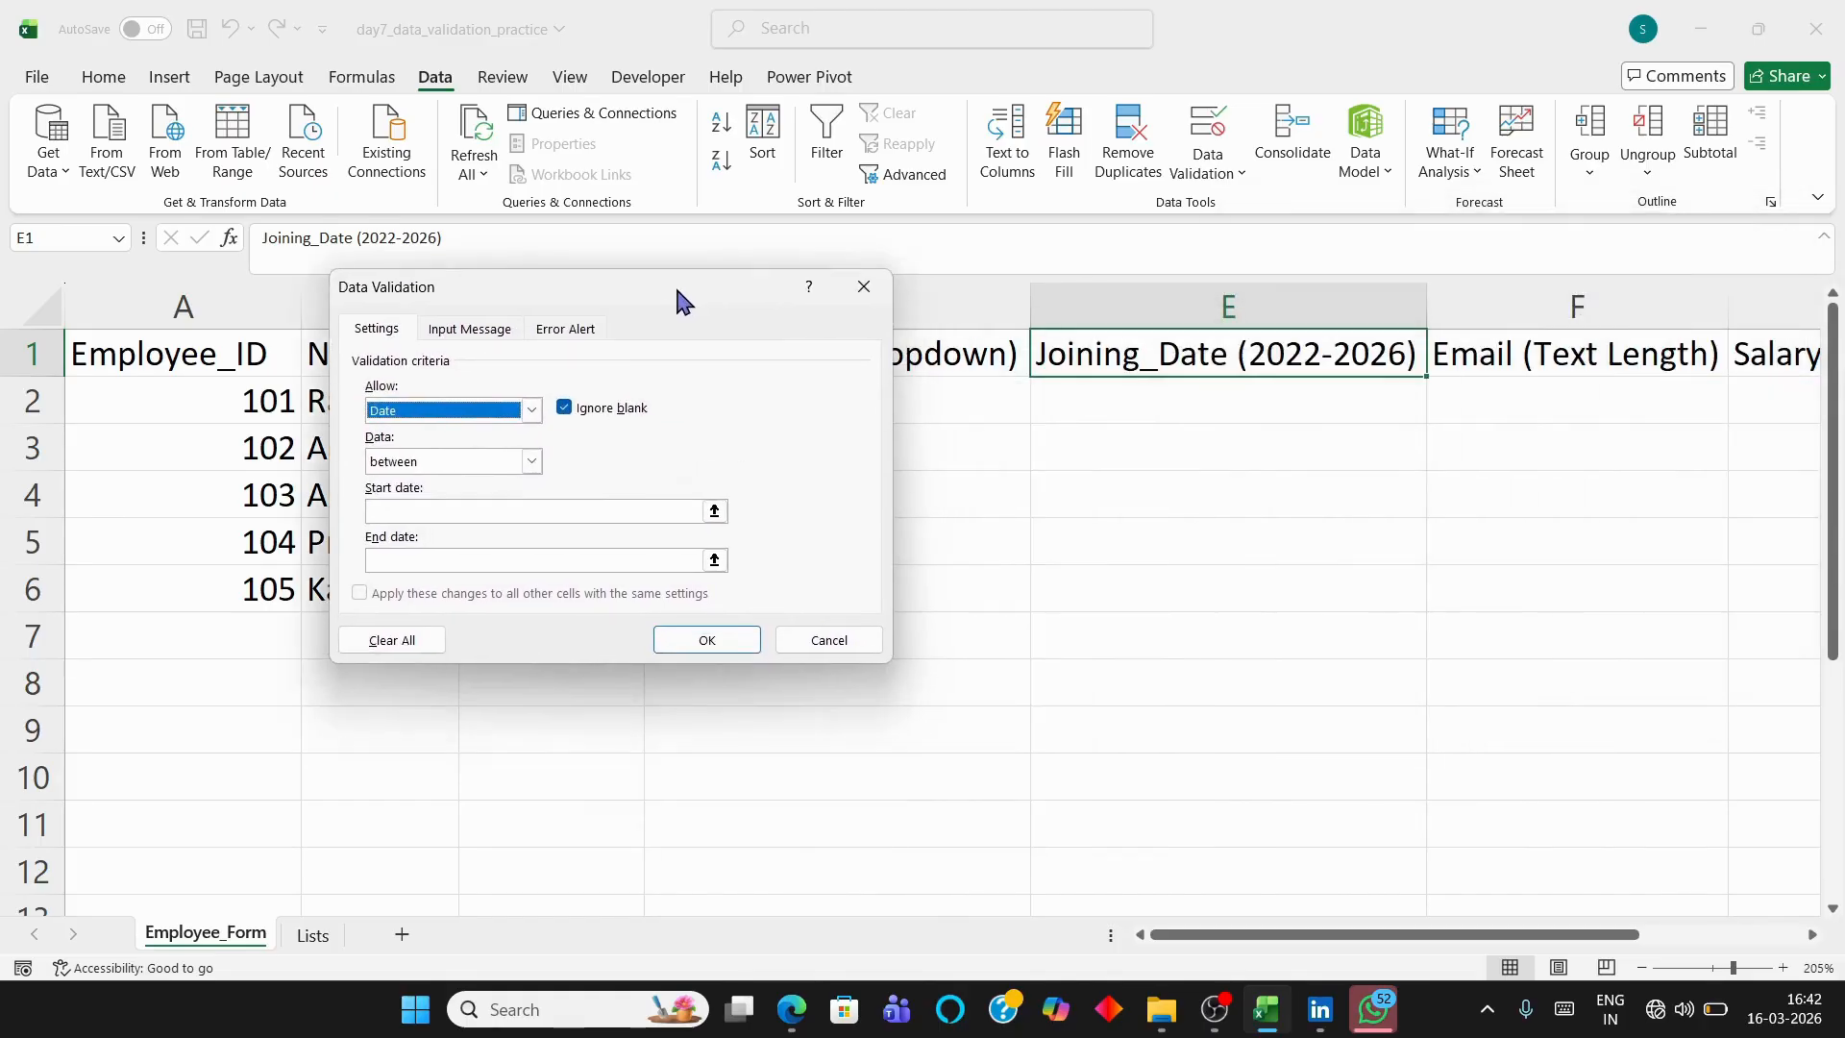
{"action": "left_click", "coordinate": [434, 510]}
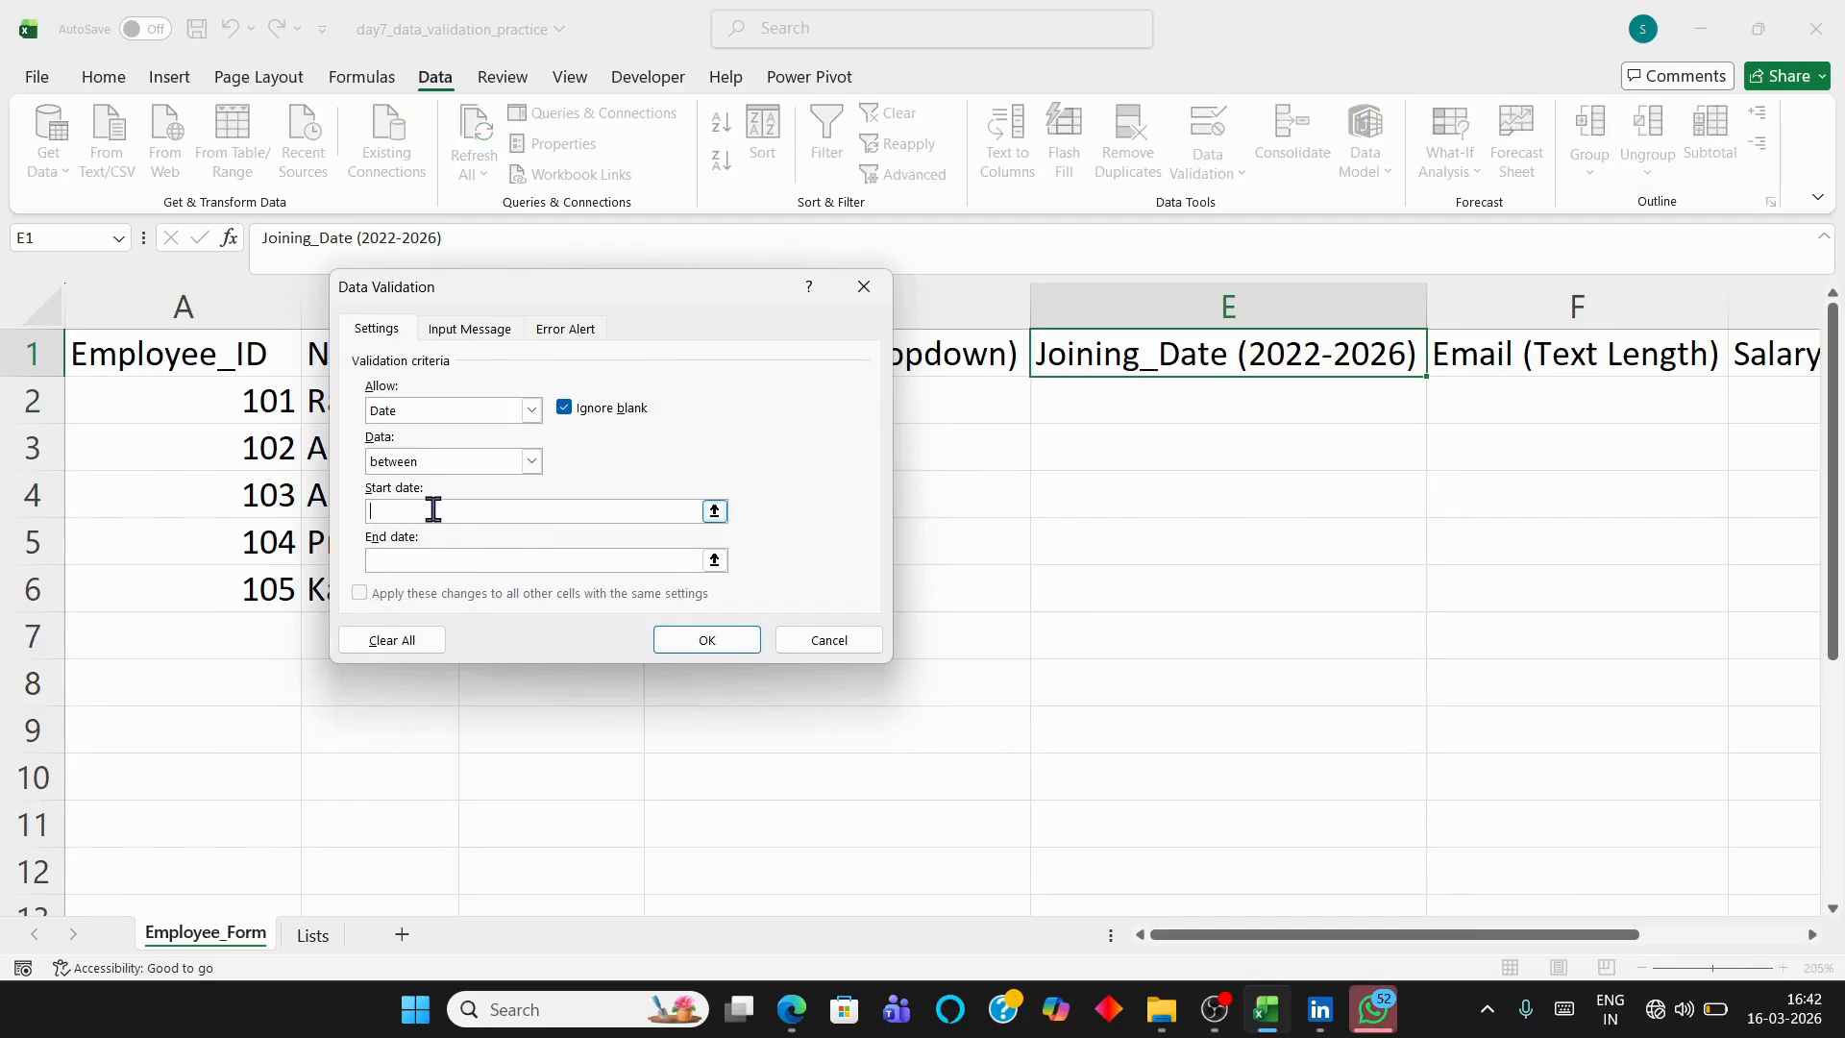
{"action": "type", "text": "01-01-2022"}
{"action": "left_click", "coordinate": [710, 643]}
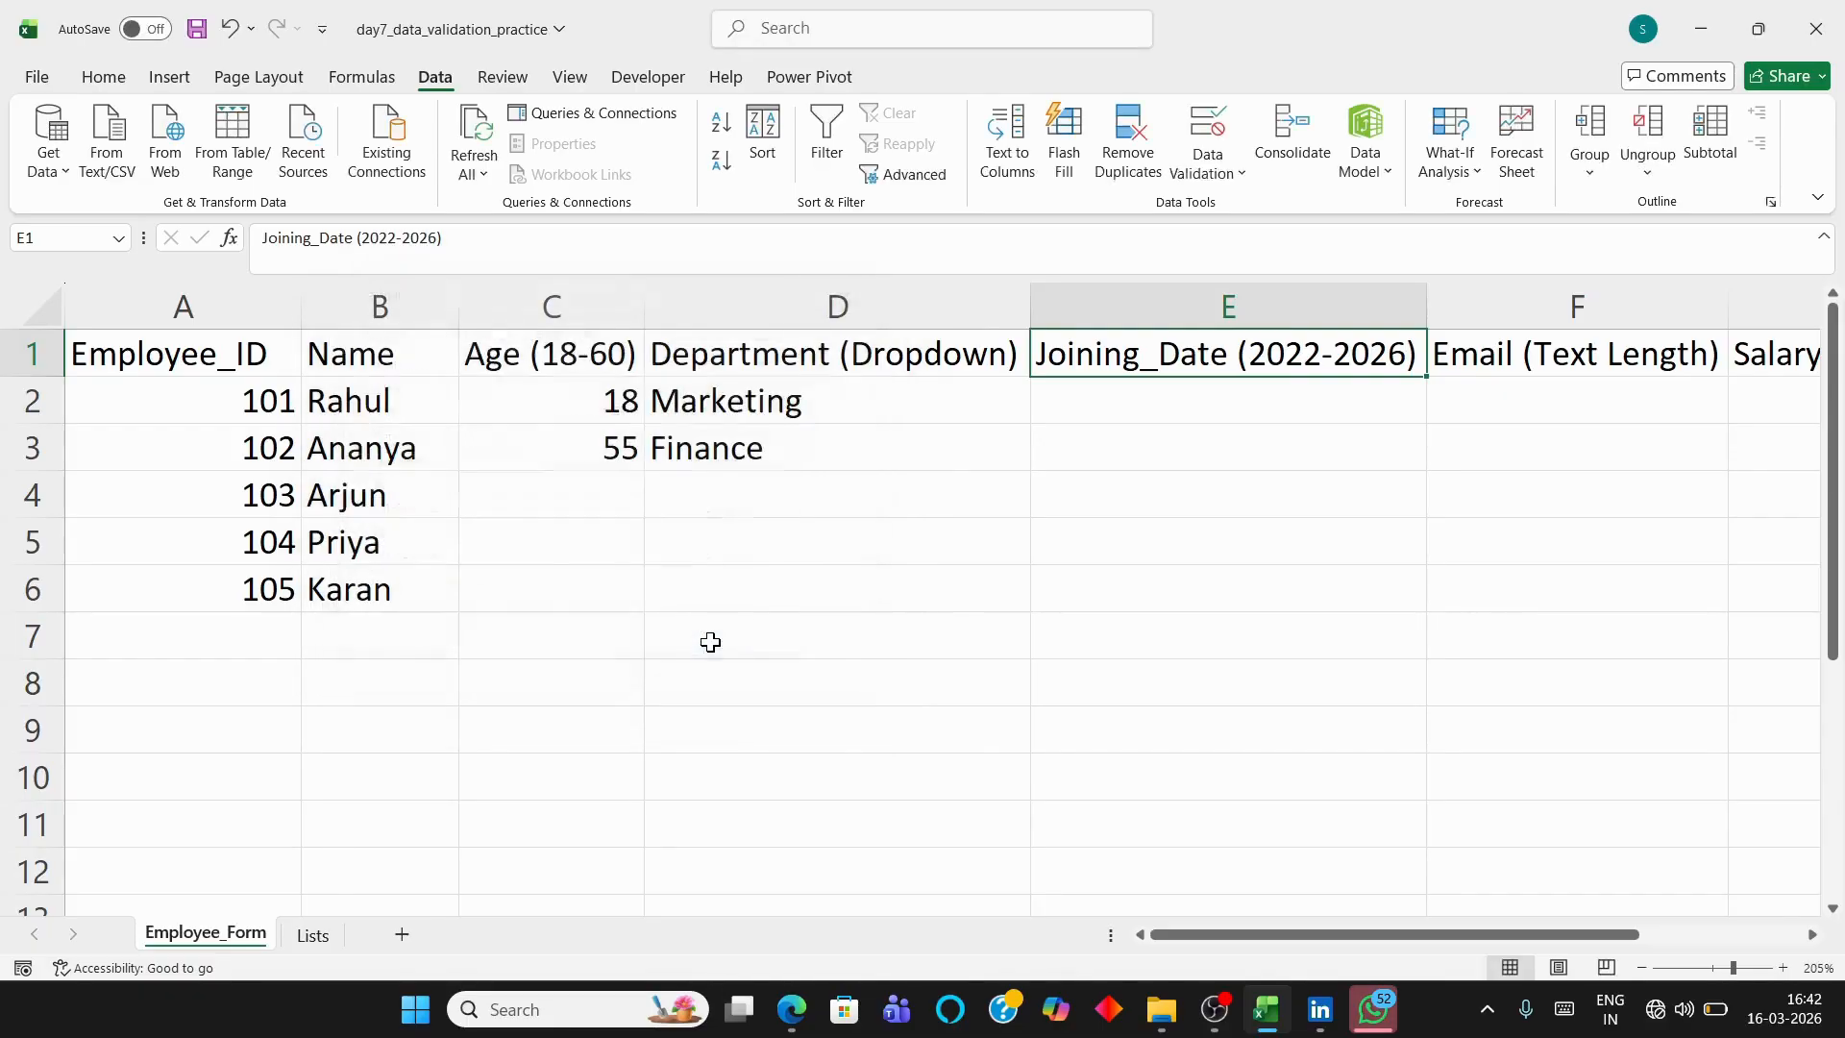
Apply the Joining_Date validation to E1:E6 with a Stop alert showing the error message "wrong data enter"
{"action": "left_click", "coordinate": [1328, 396]}
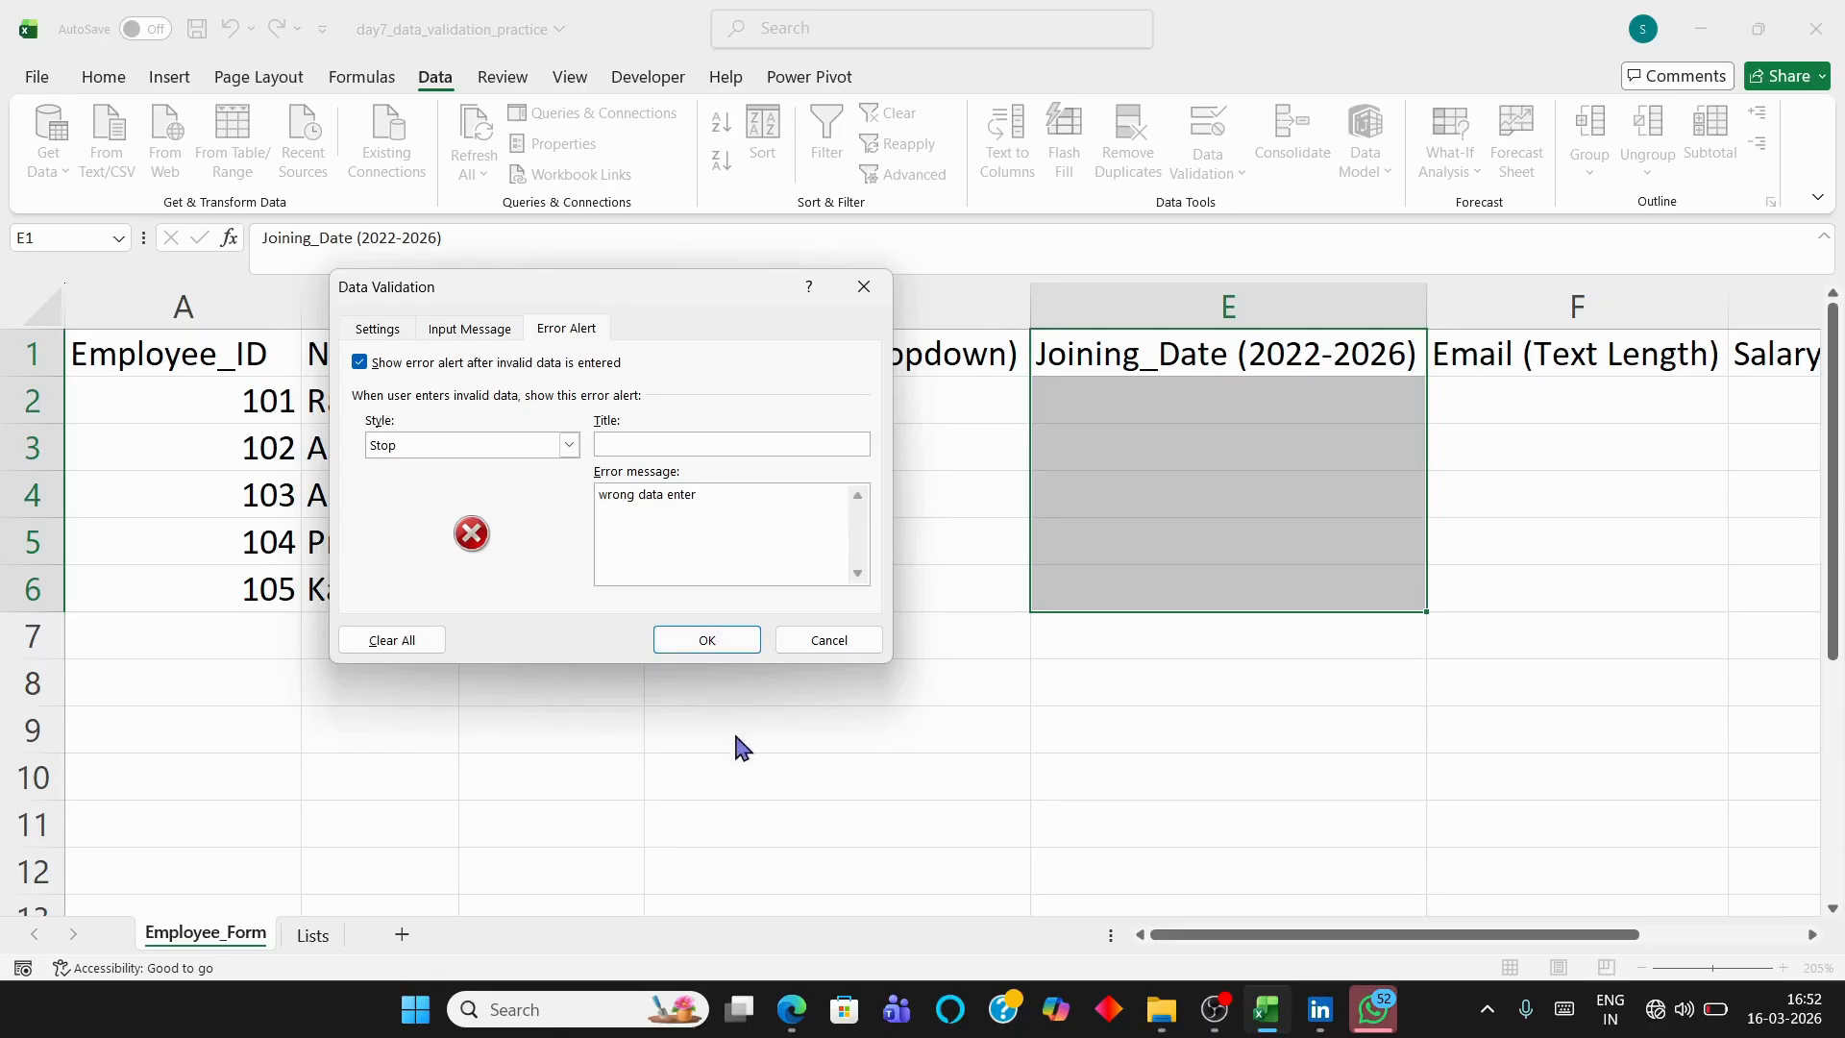
{"action": "left_click", "coordinate": [721, 644]}
{"action": "left_click", "coordinate": [1064, 629]}
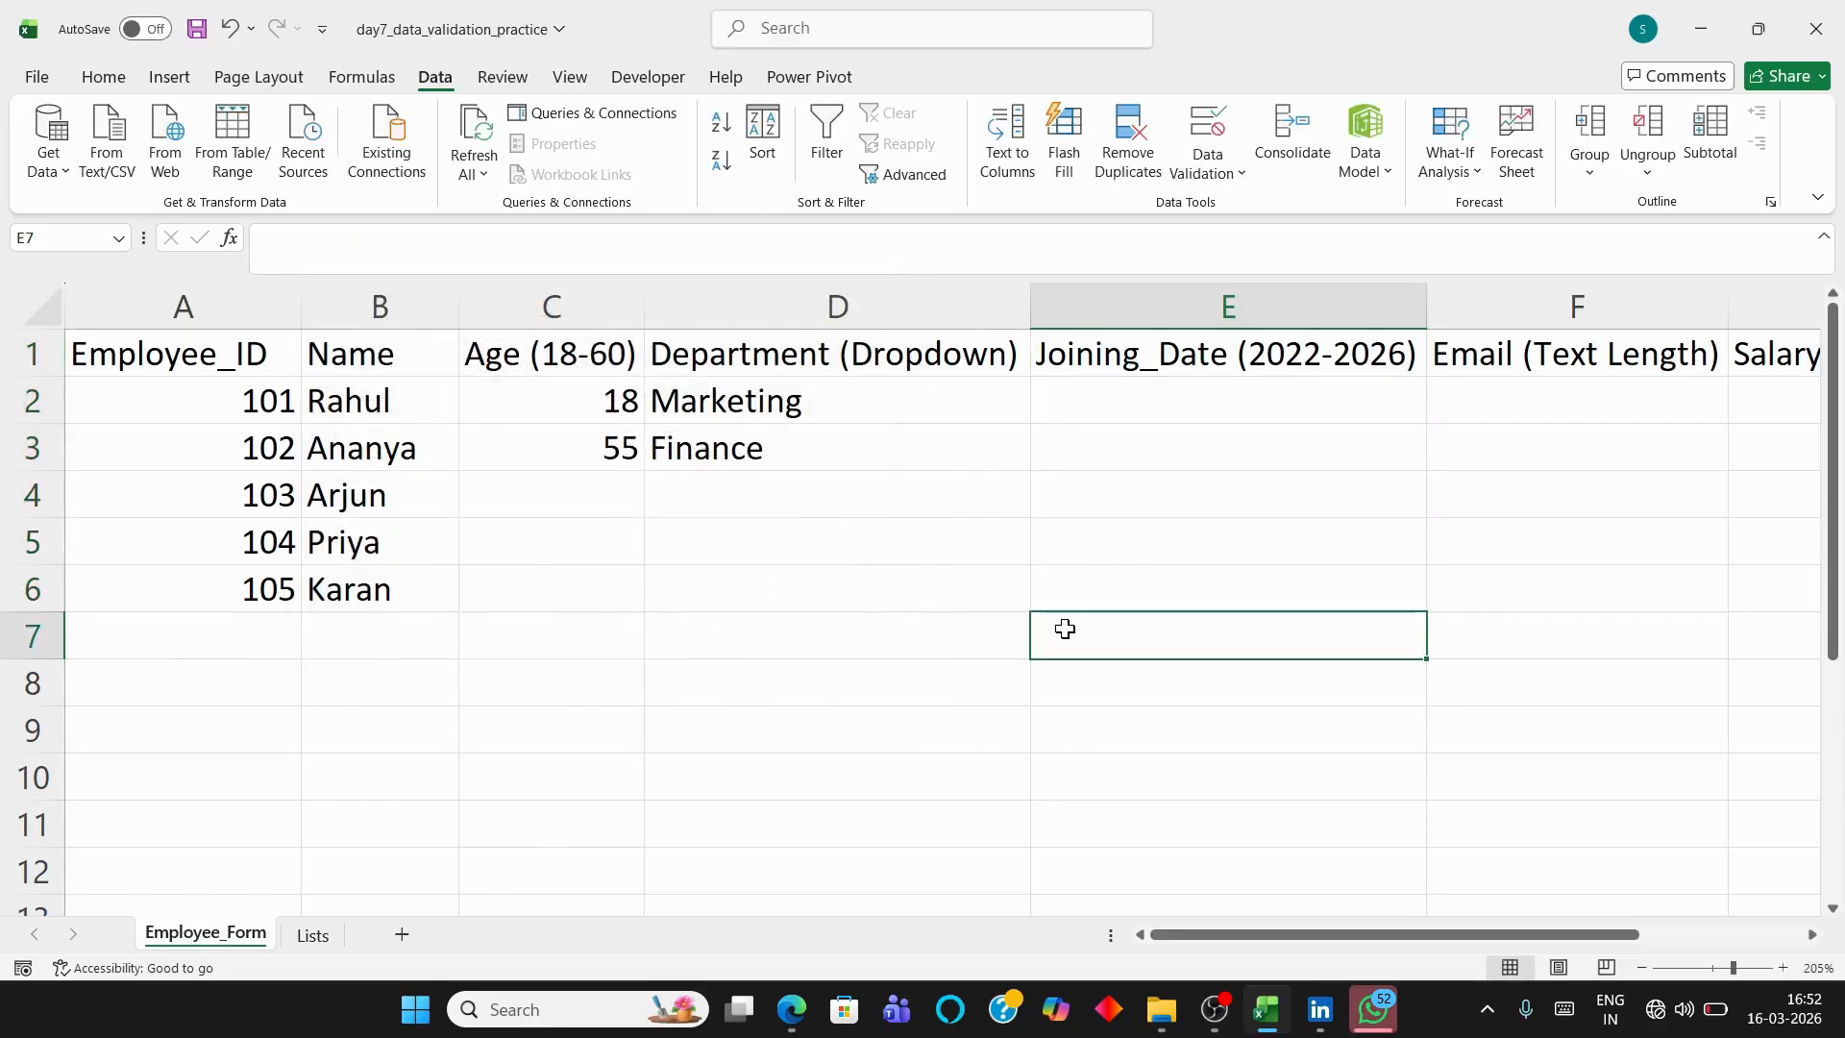
Test the Joining_Date rule by entering 05-04-2021 in E2, then cancel the entry
{"action": "left_click", "coordinate": [1087, 408]}
{"action": "type", "text": "05-0"}
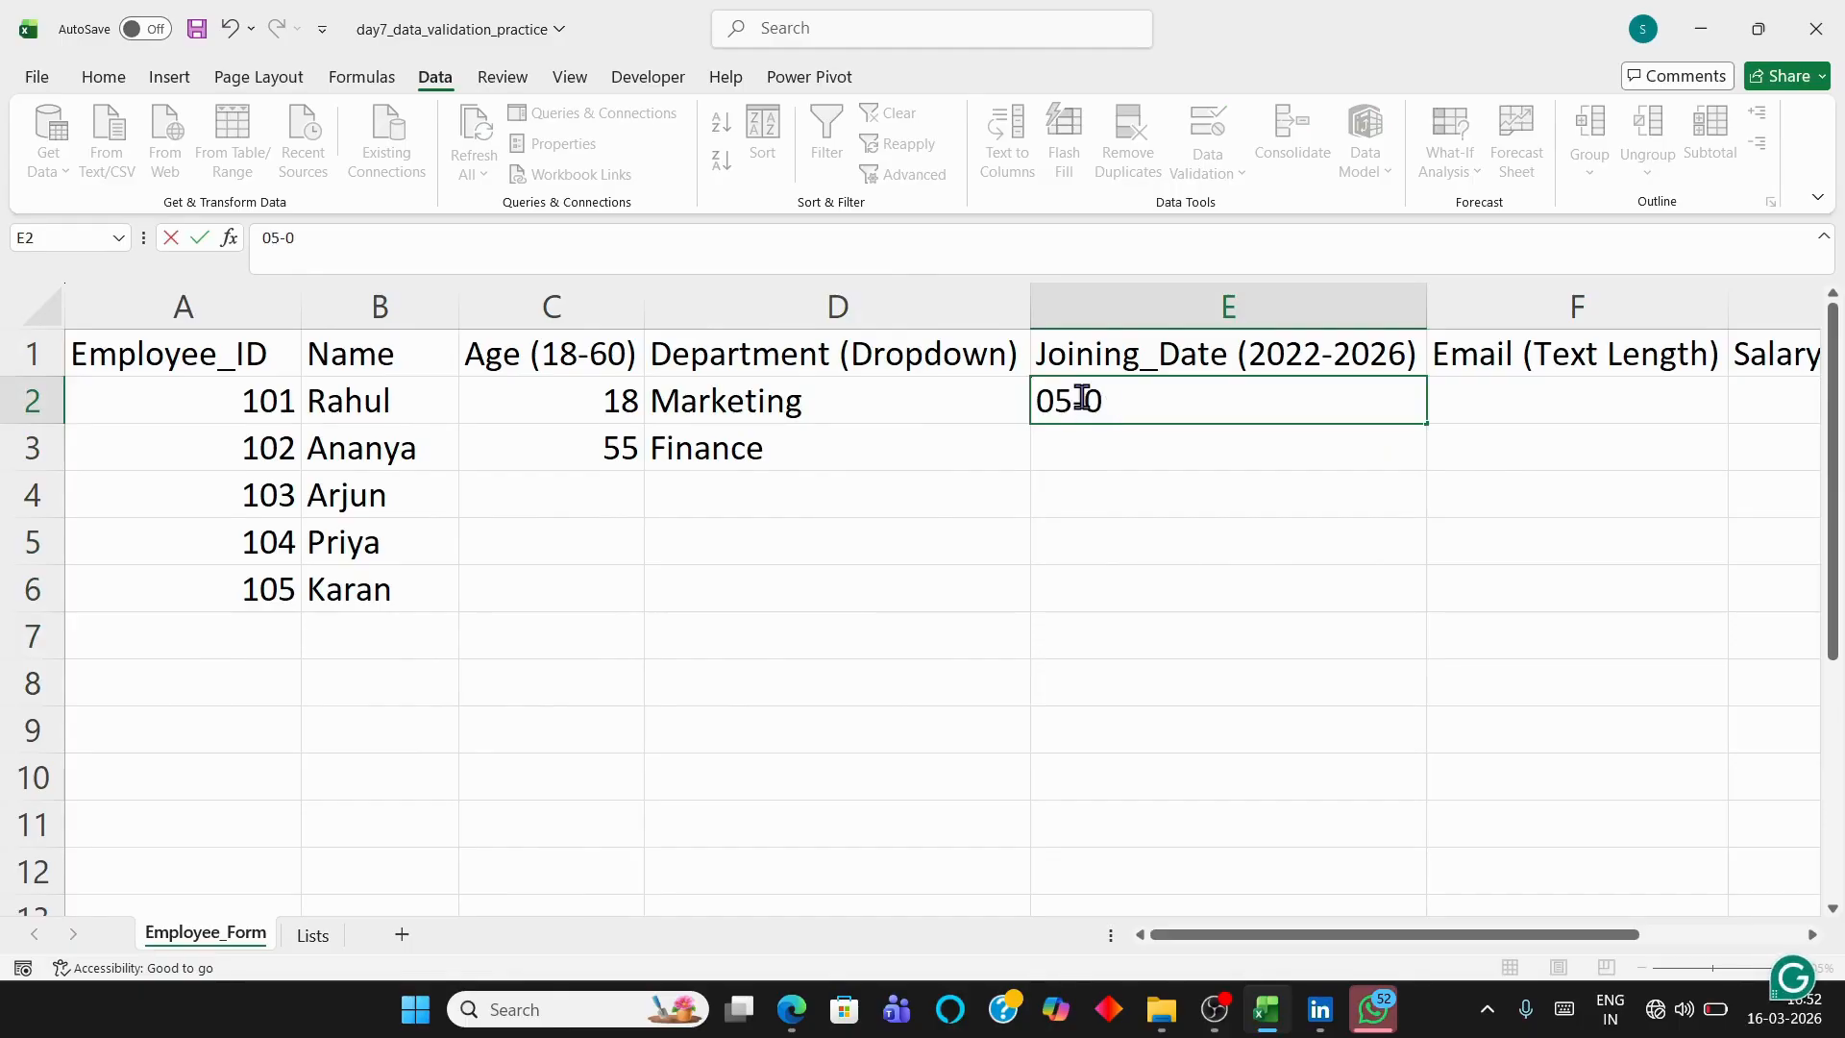
{"action": "type", "text": "4-2021"}
{"action": "key", "text": "Return"}
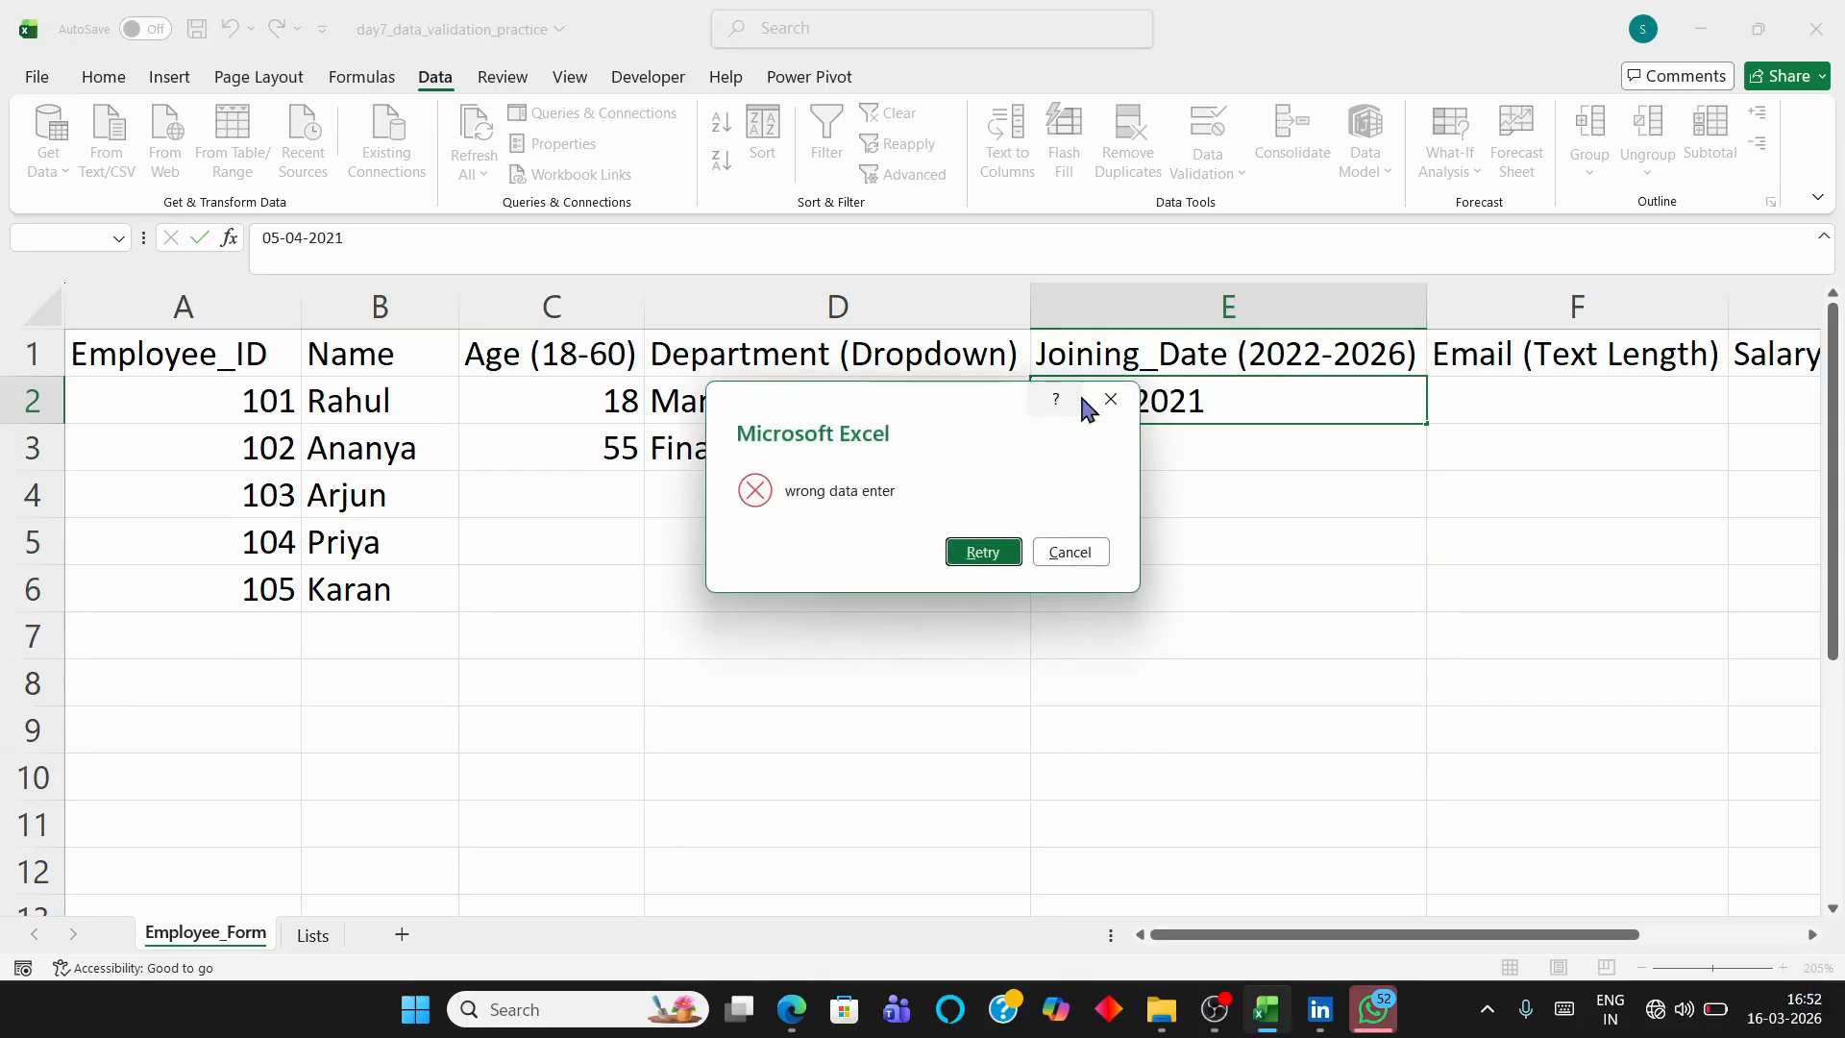
{"action": "left_click", "coordinate": [1071, 563]}
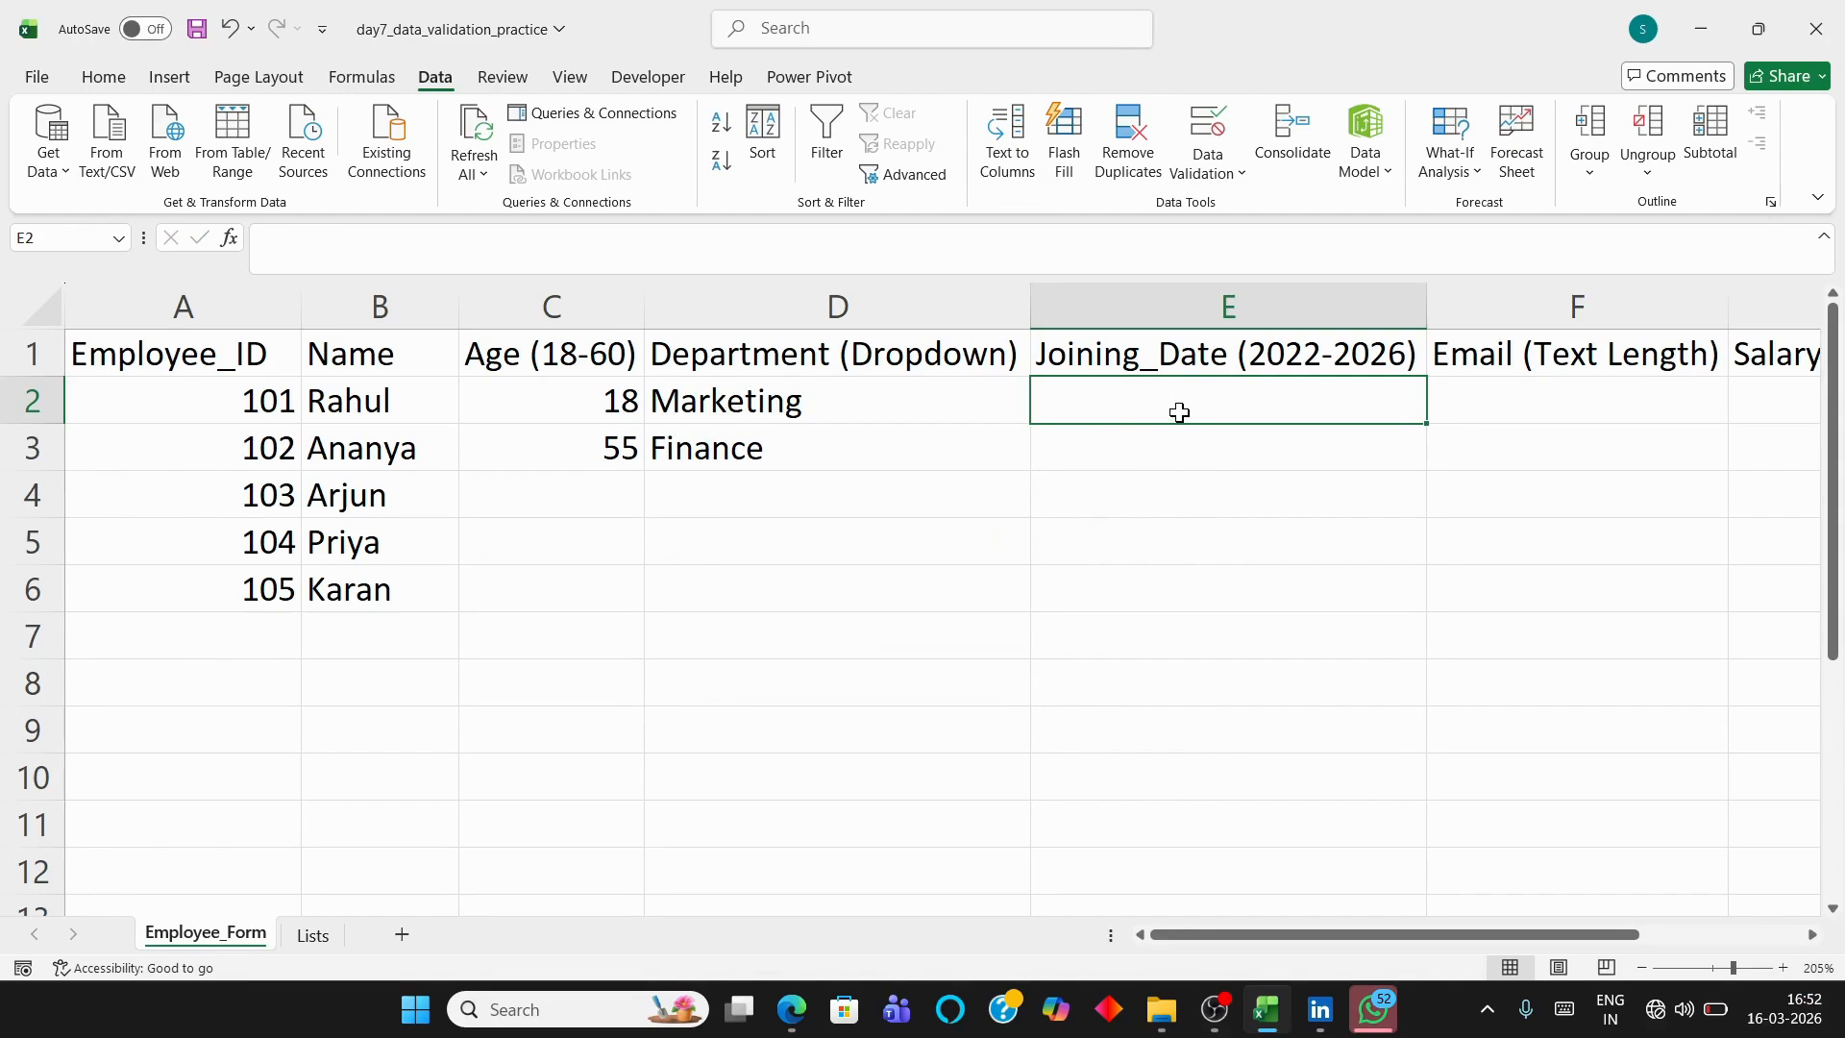
Test the Joining_Date rule in E2 again with 05-01-2021, then retry and clear the entry
{"action": "type", "text": "05"}
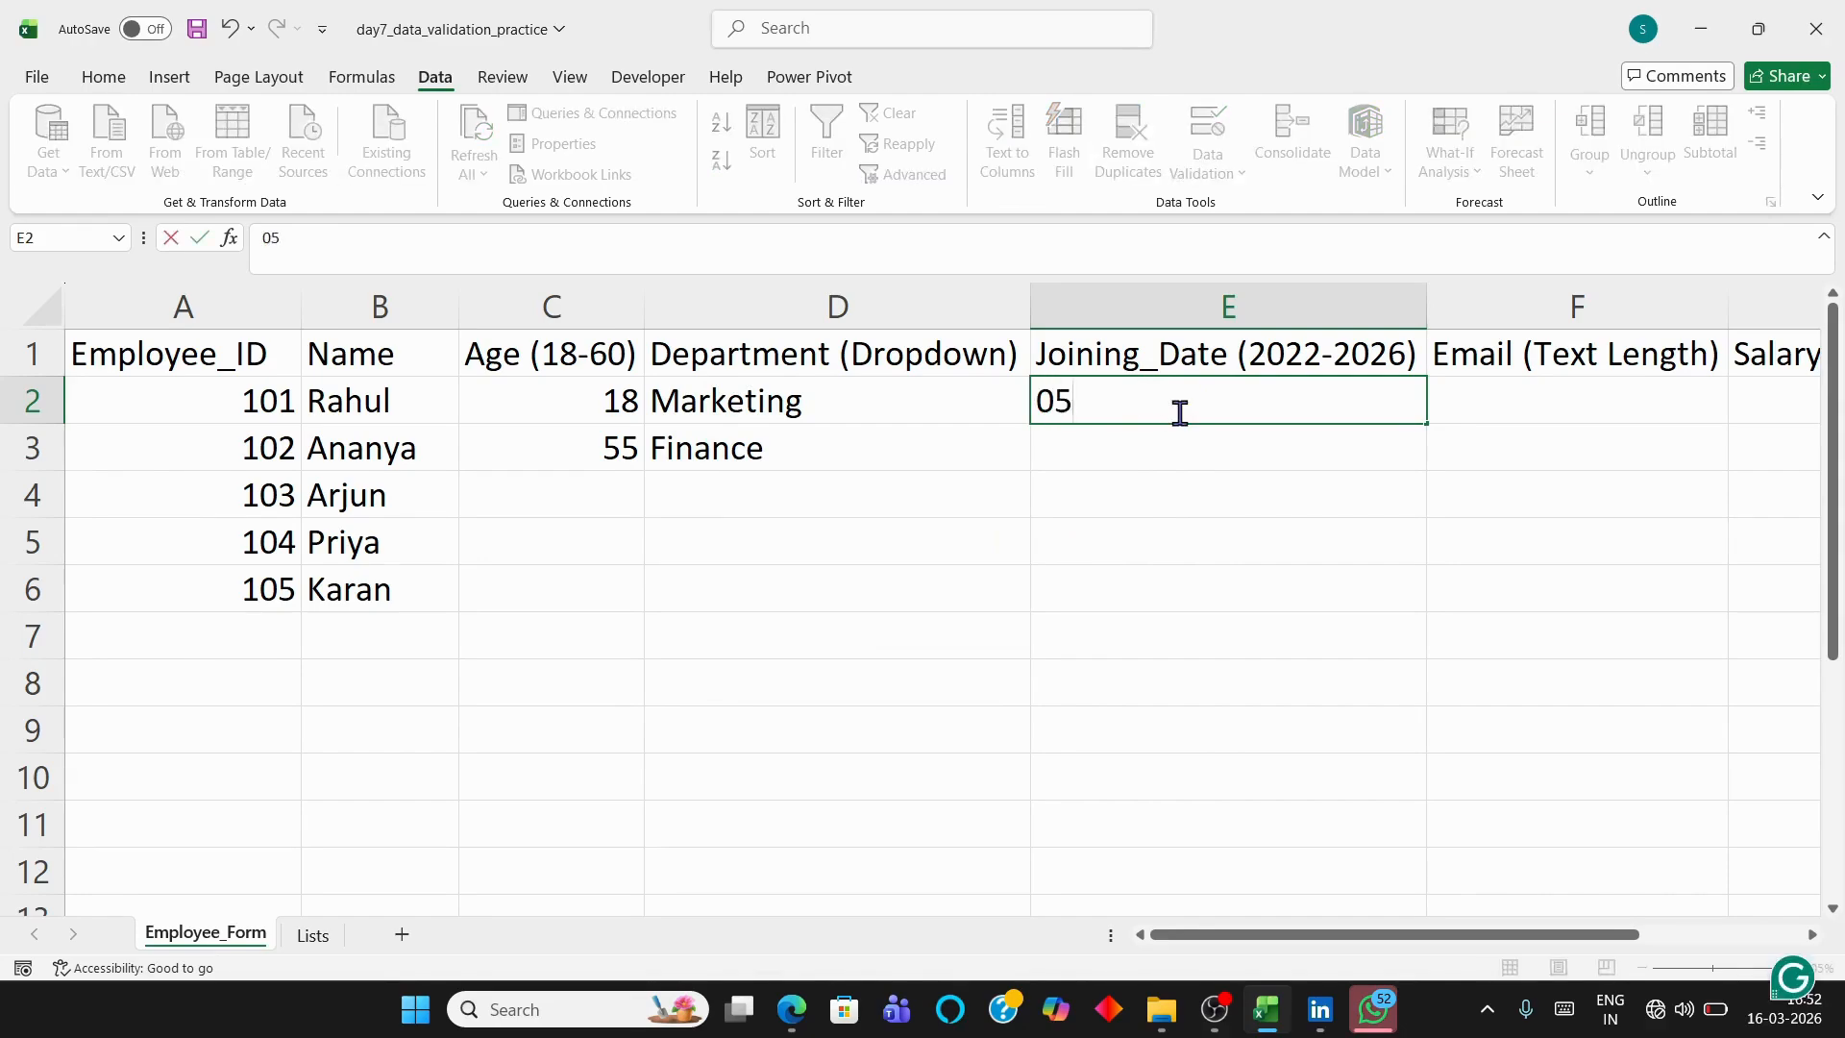
{"action": "type", "text": "-01-2"}
{"action": "type", "text": "021"}
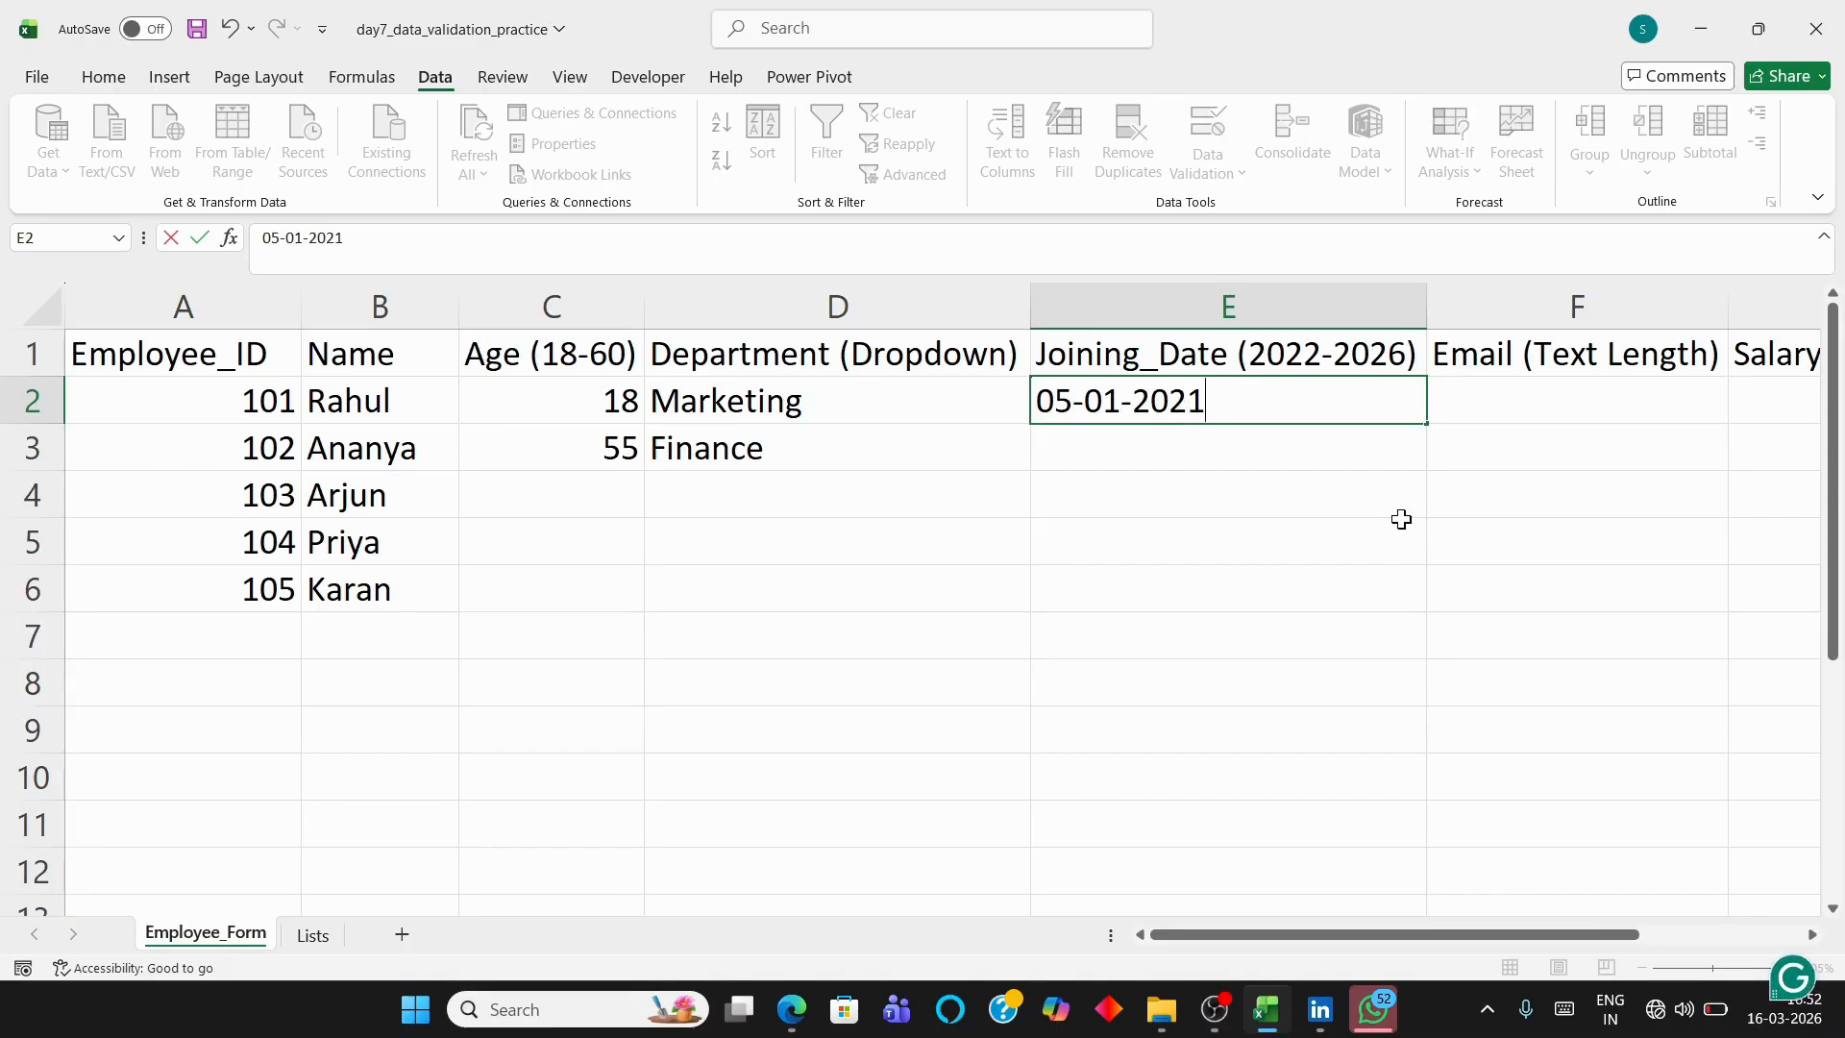
{"action": "key", "text": "Return"}
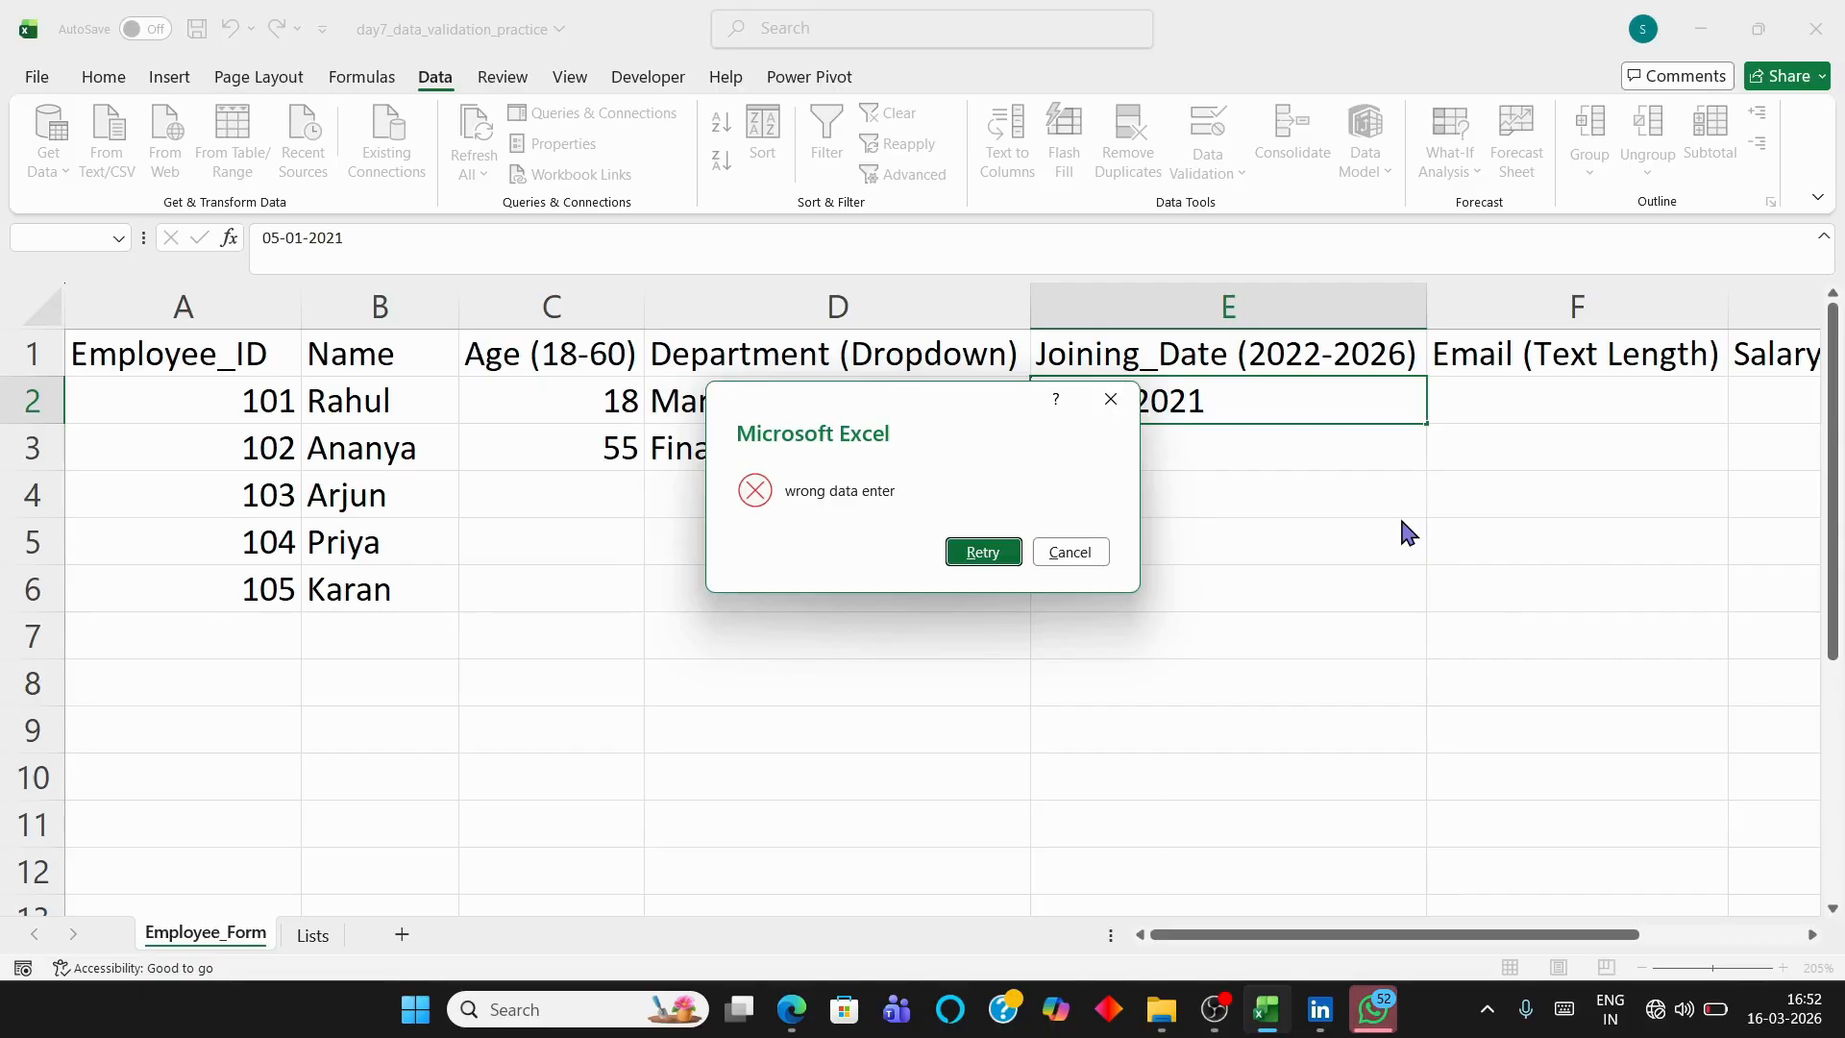
{"action": "left_click", "coordinate": [982, 559]}
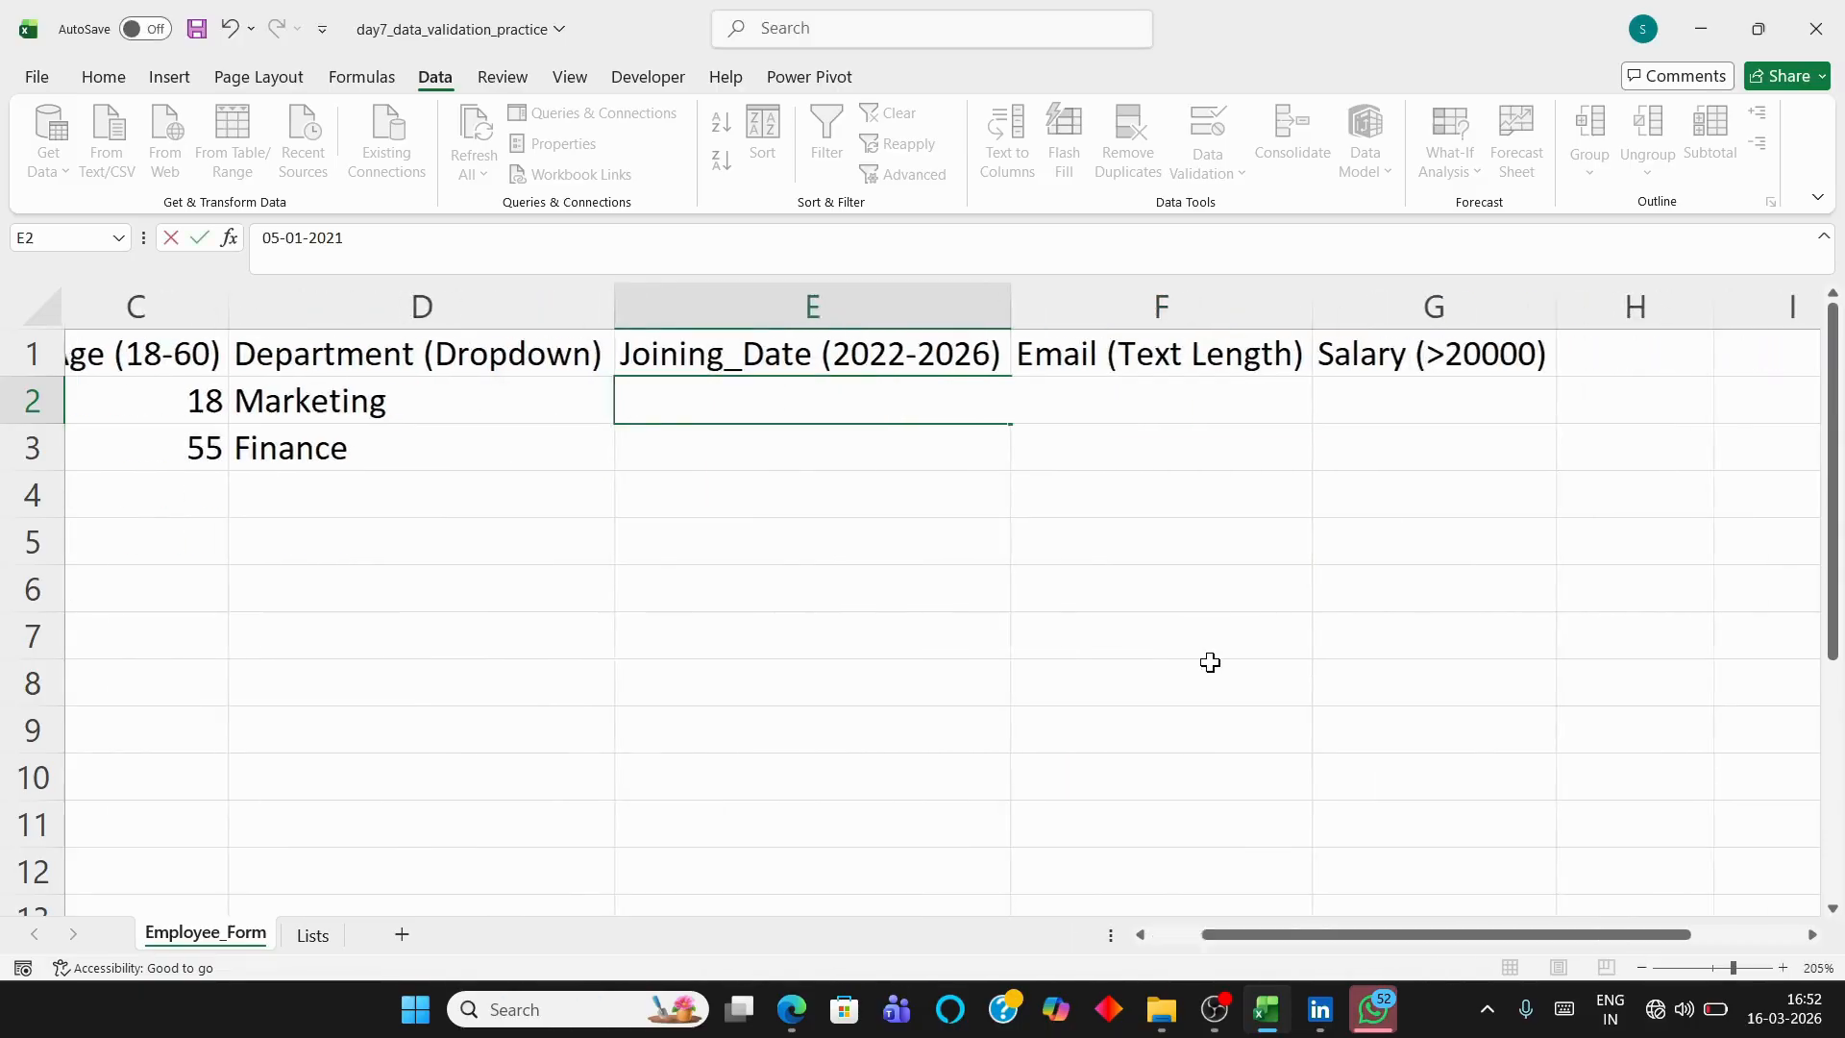
{"action": "left_click", "coordinate": [1589, 643]}
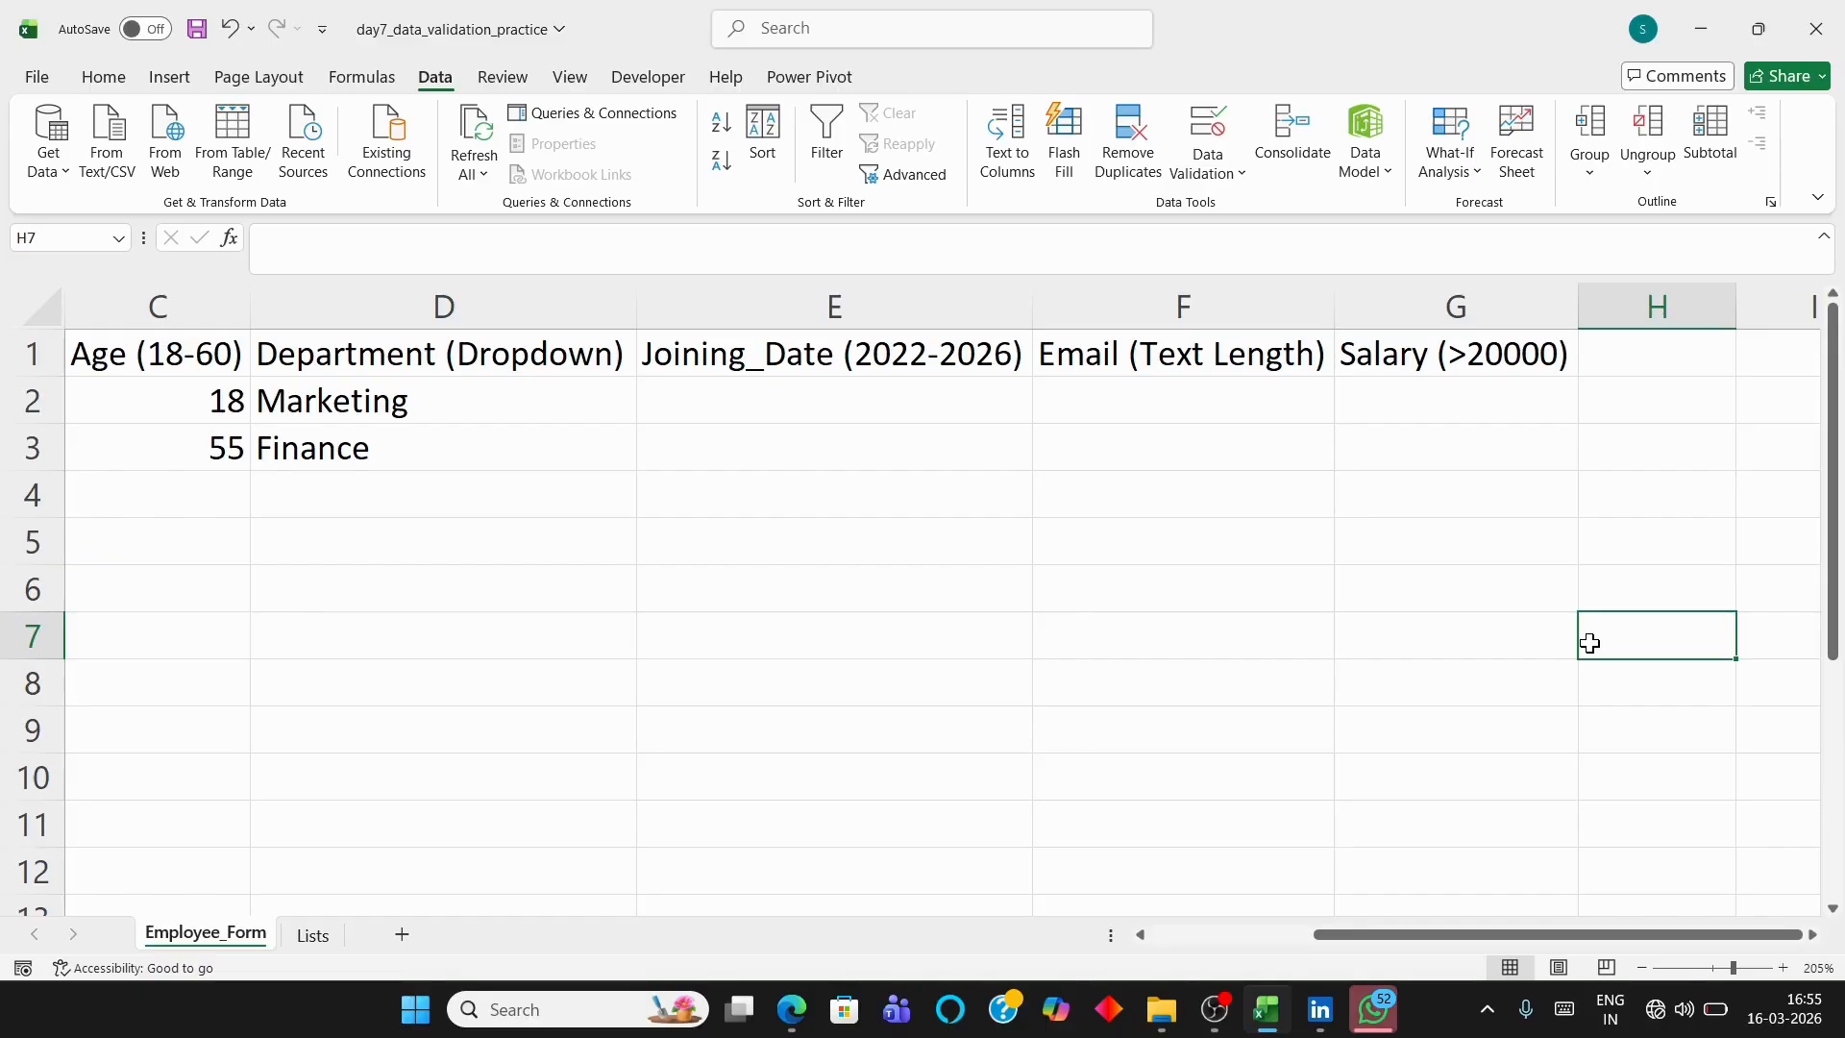
Extend the text-length validation to the Email cells F1:F7 and set its maximum to 10
{"action": "left_click", "coordinate": [1186, 351]}
{"action": "left_click_drag", "start_coordinate": [1186, 351], "coordinate": [1182, 617]}
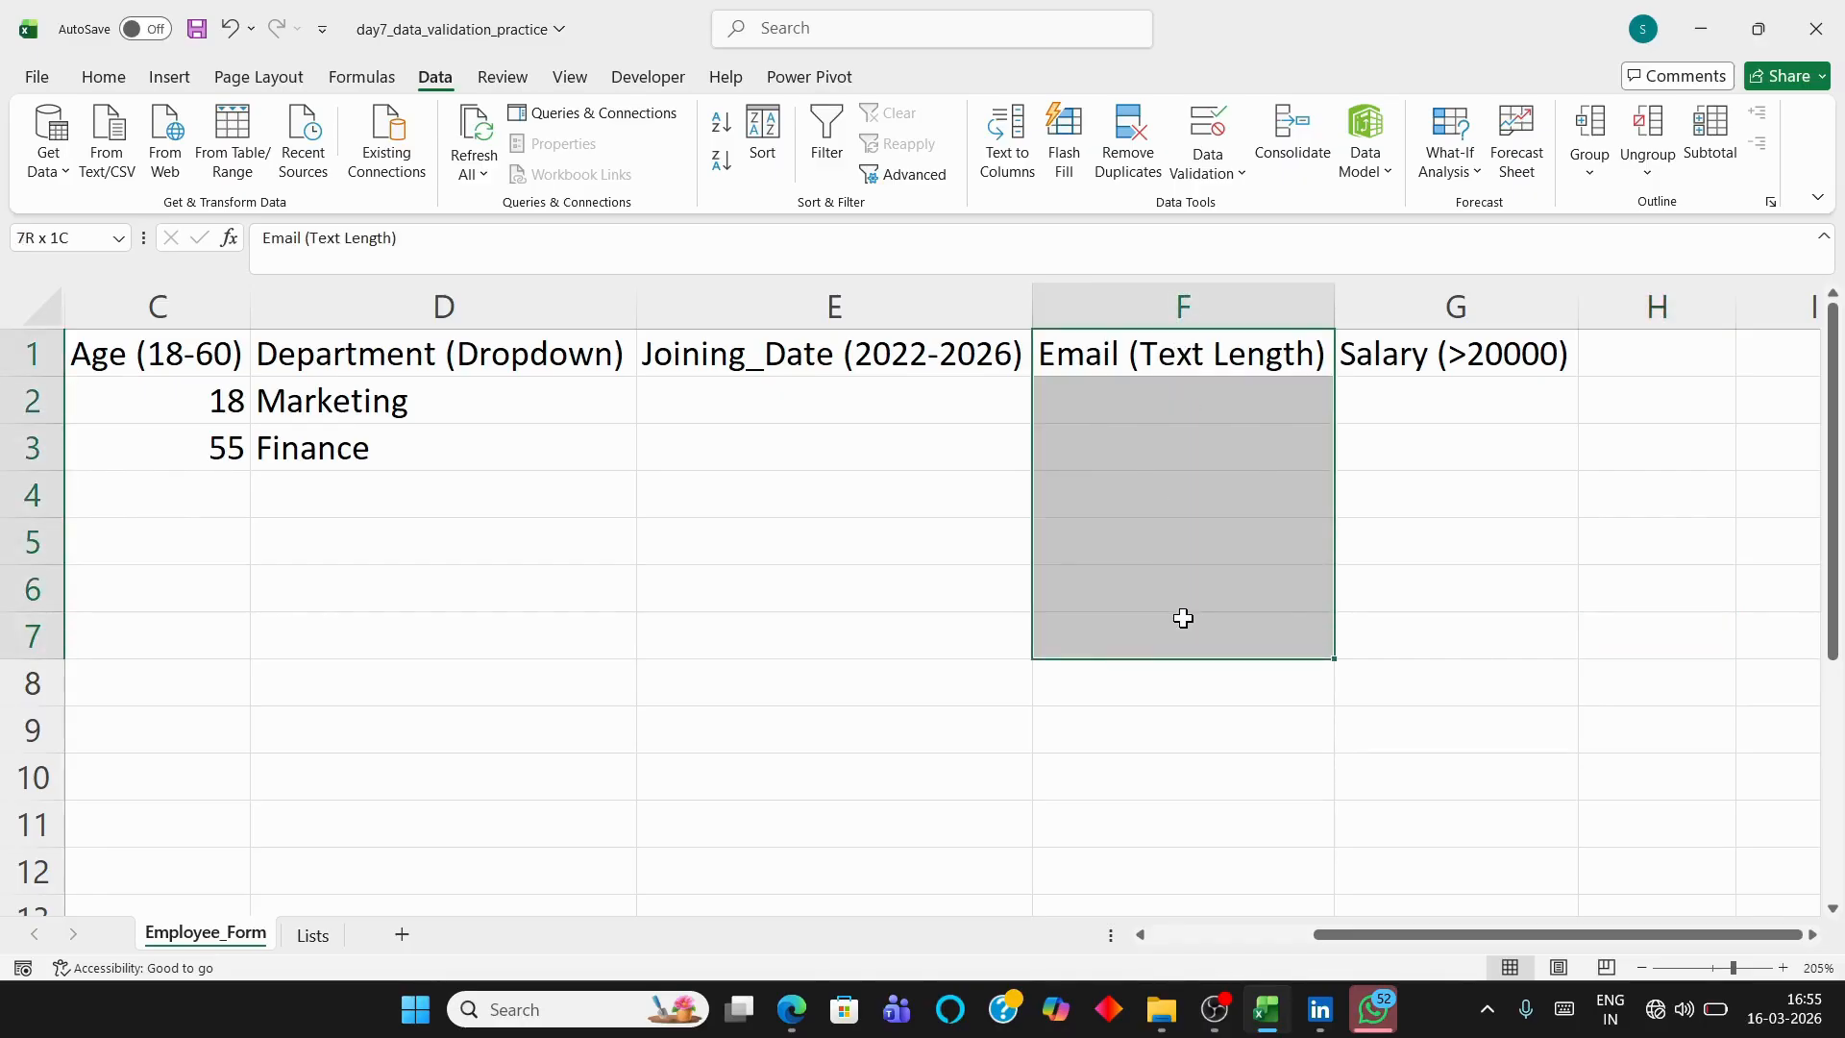
{"action": "left_click", "coordinate": [1191, 173]}
{"action": "left_click", "coordinate": [1241, 208]}
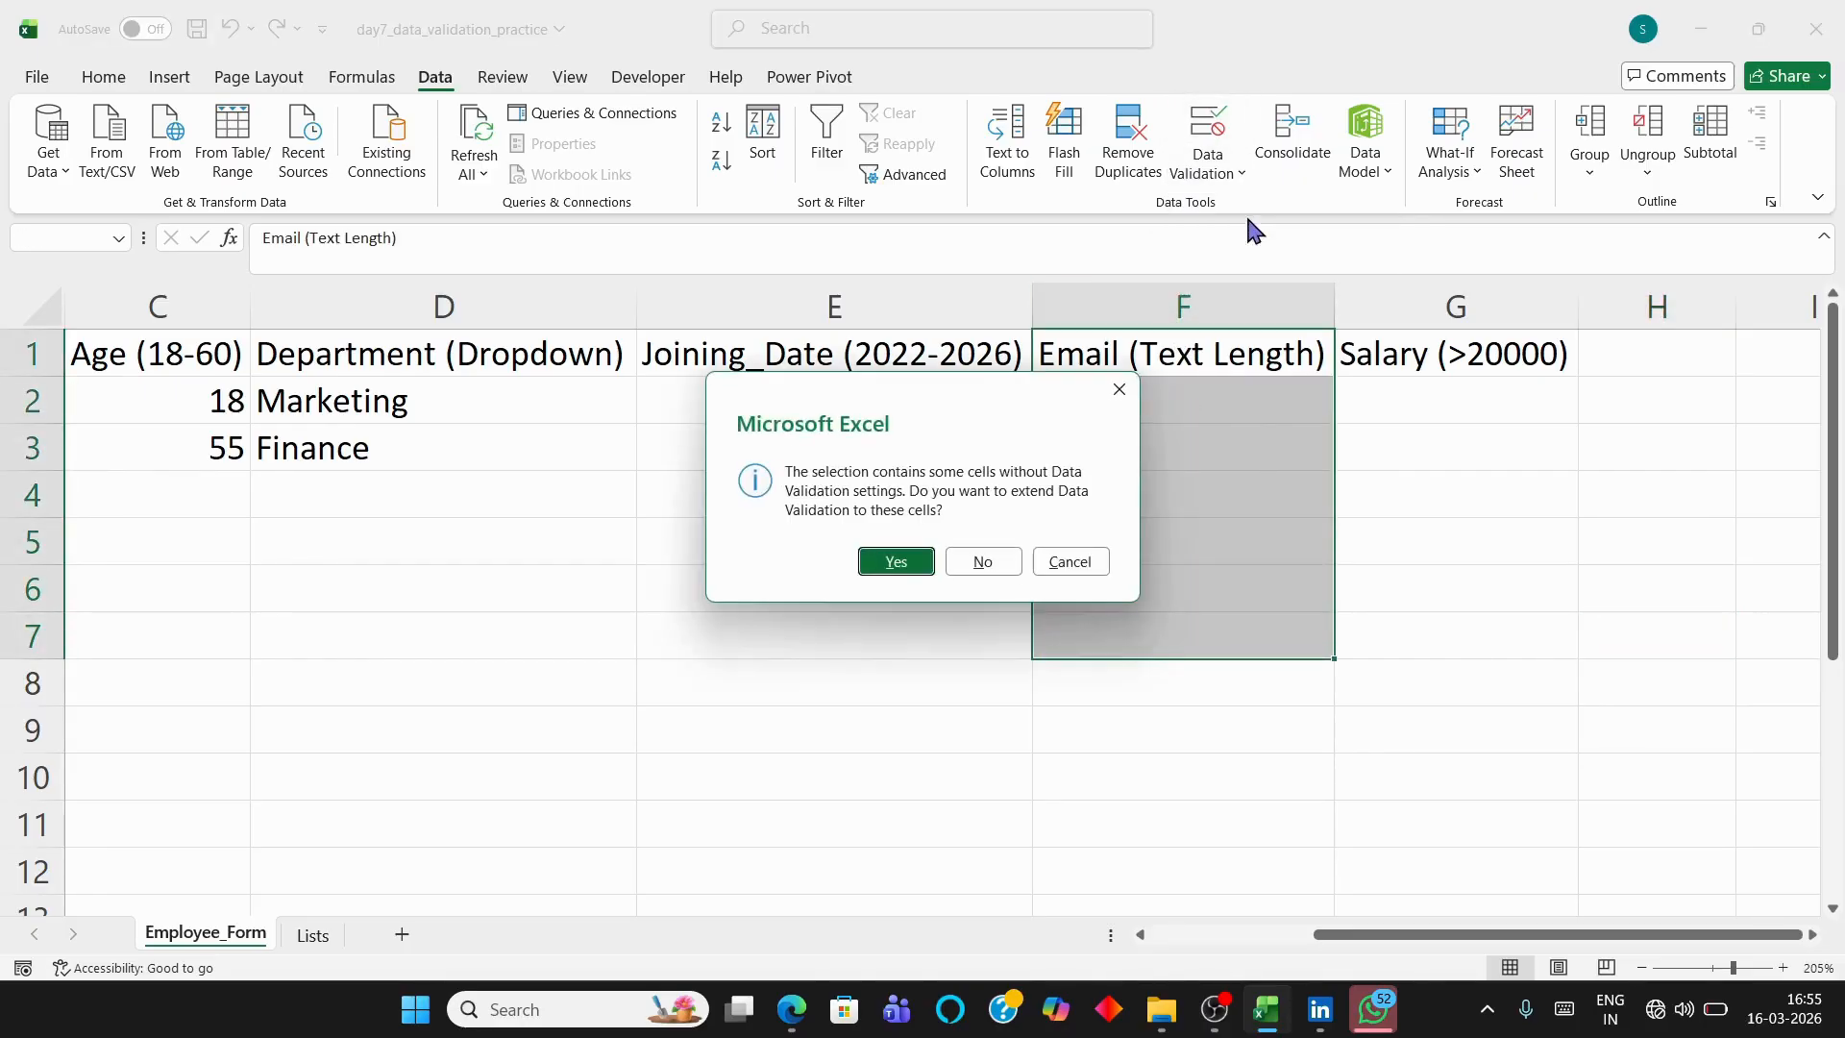
{"action": "left_click", "coordinate": [895, 565]}
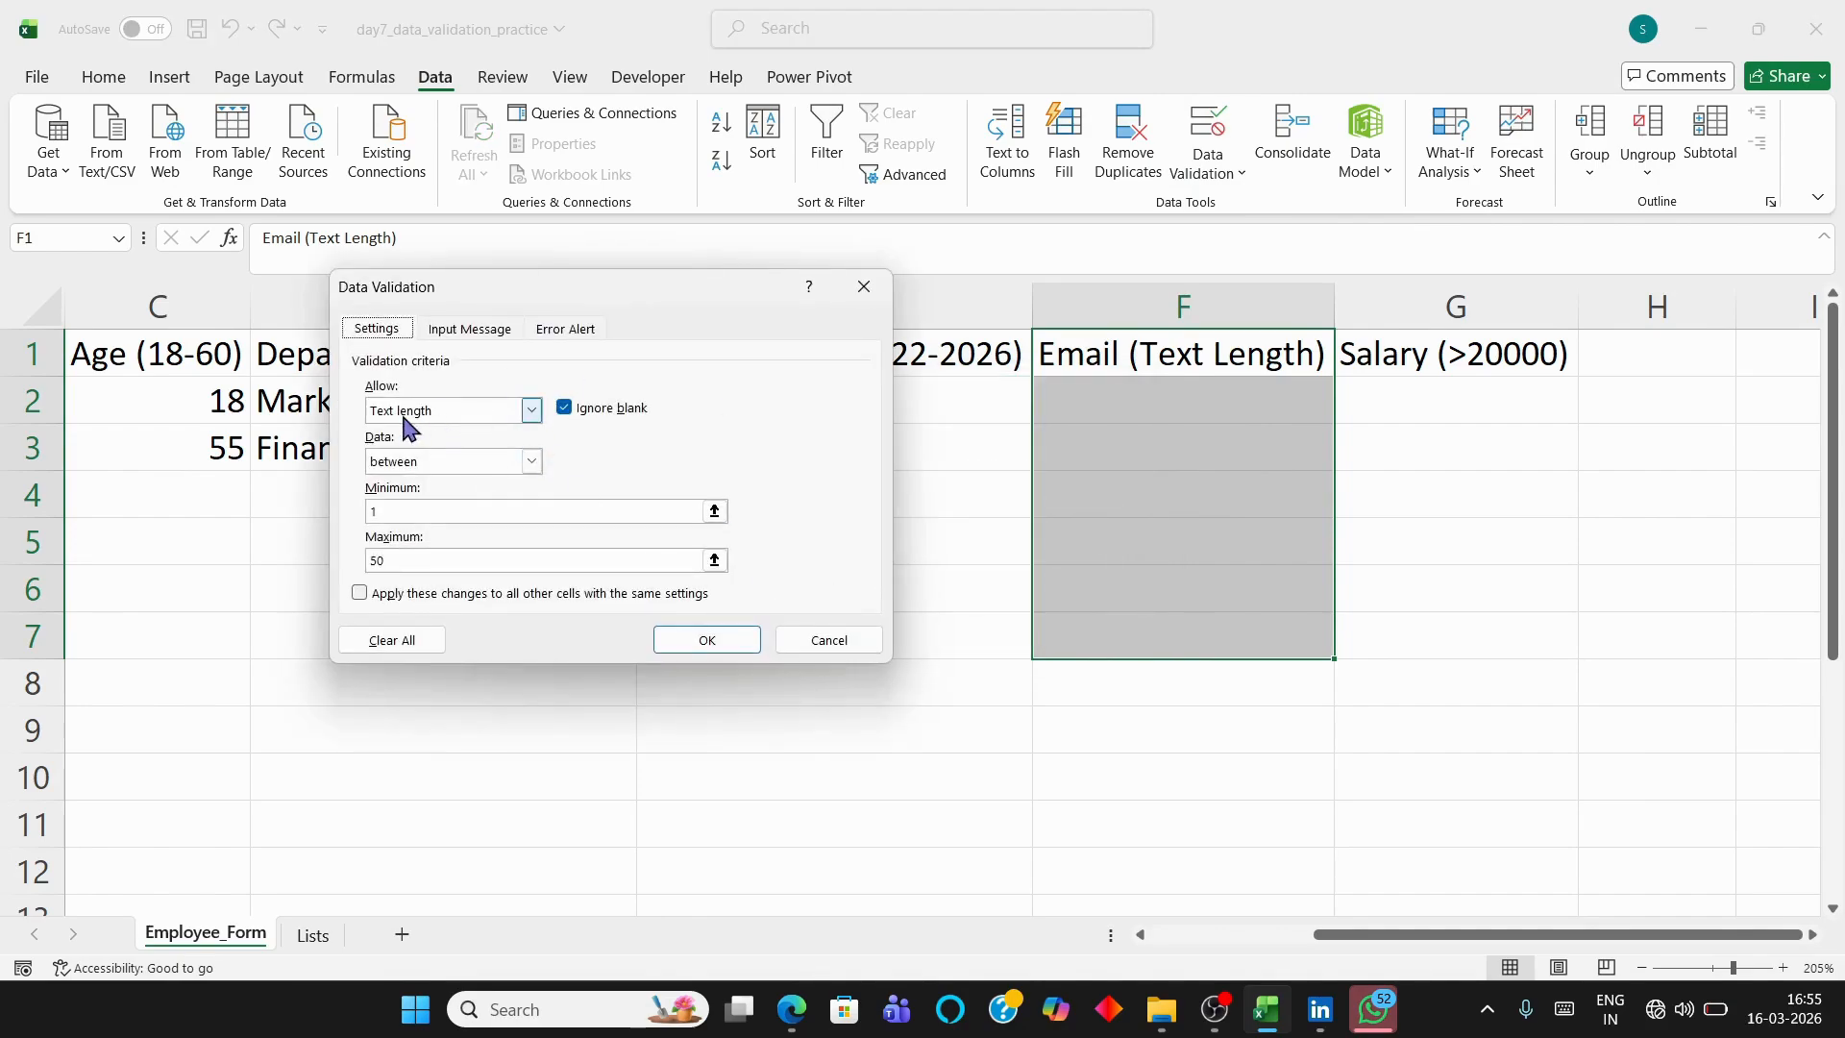
{"action": "left_click_drag", "start_coordinate": [415, 554], "coordinate": [367, 545]}
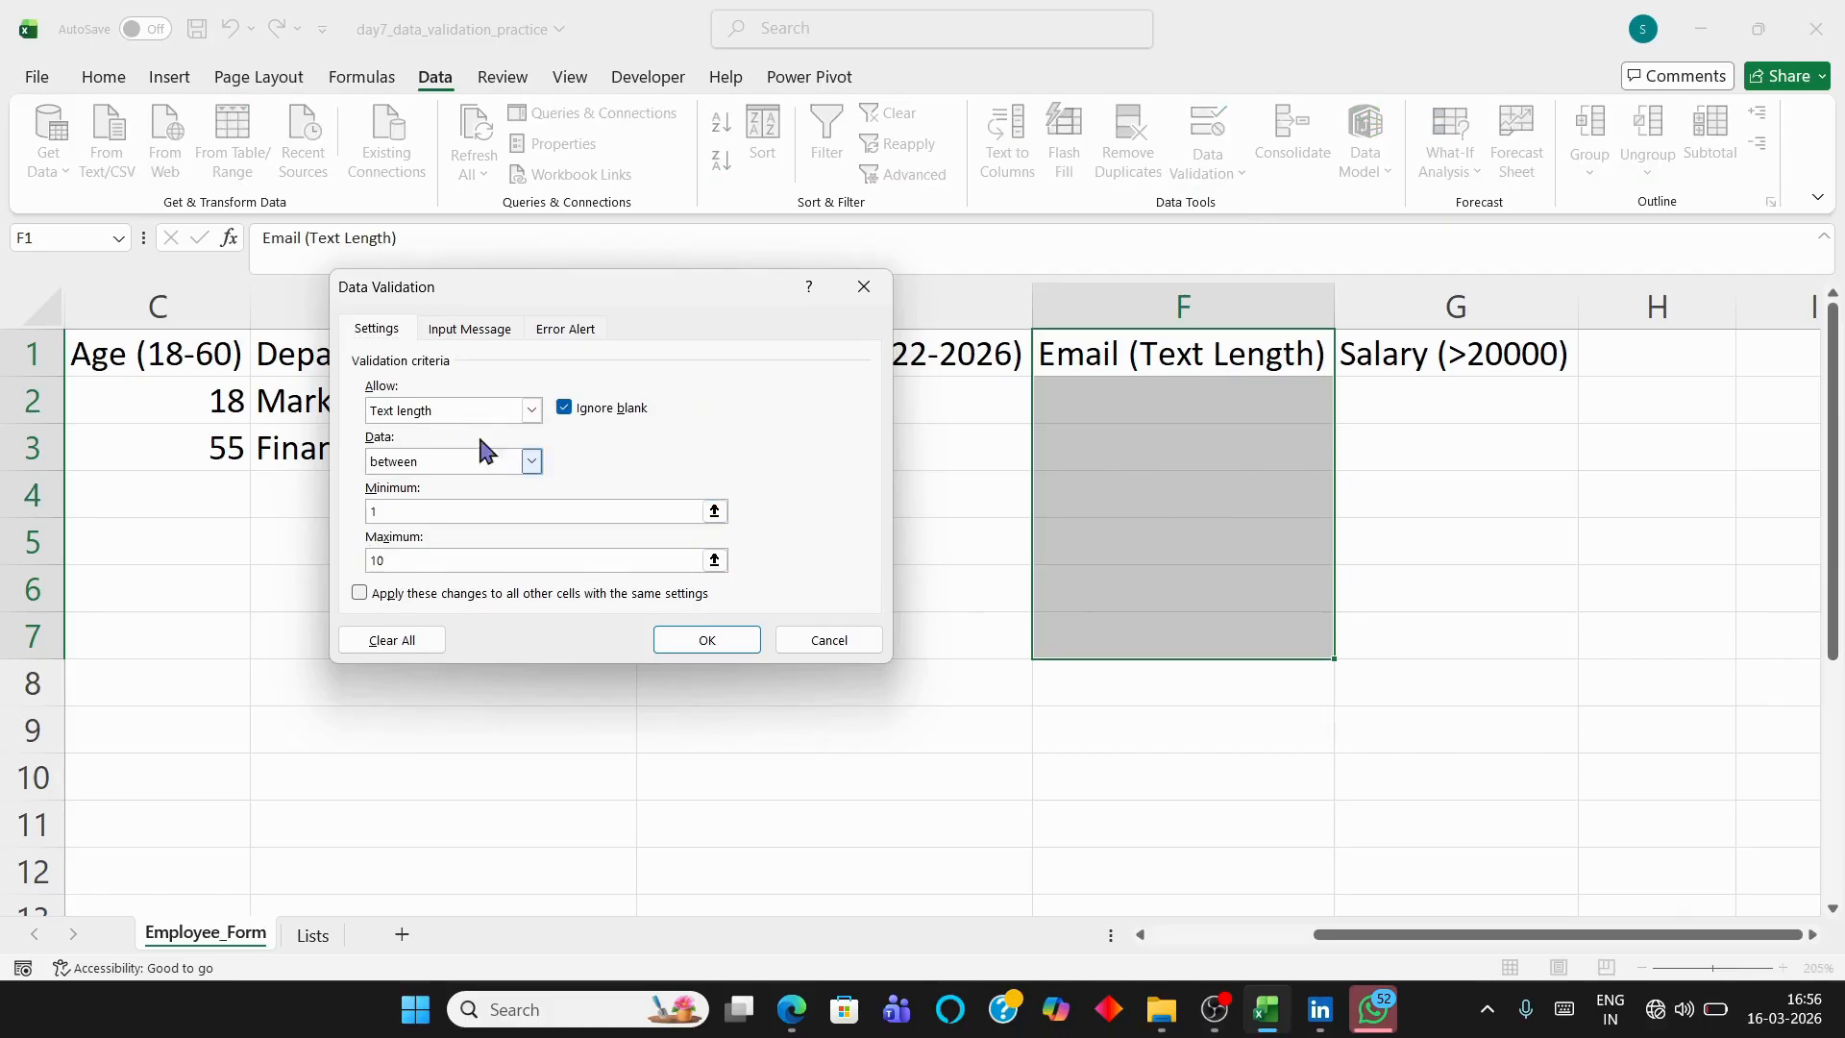
Set the Email rule's error message to "limit cross" and apply the validation
{"action": "left_click", "coordinate": [571, 331]}
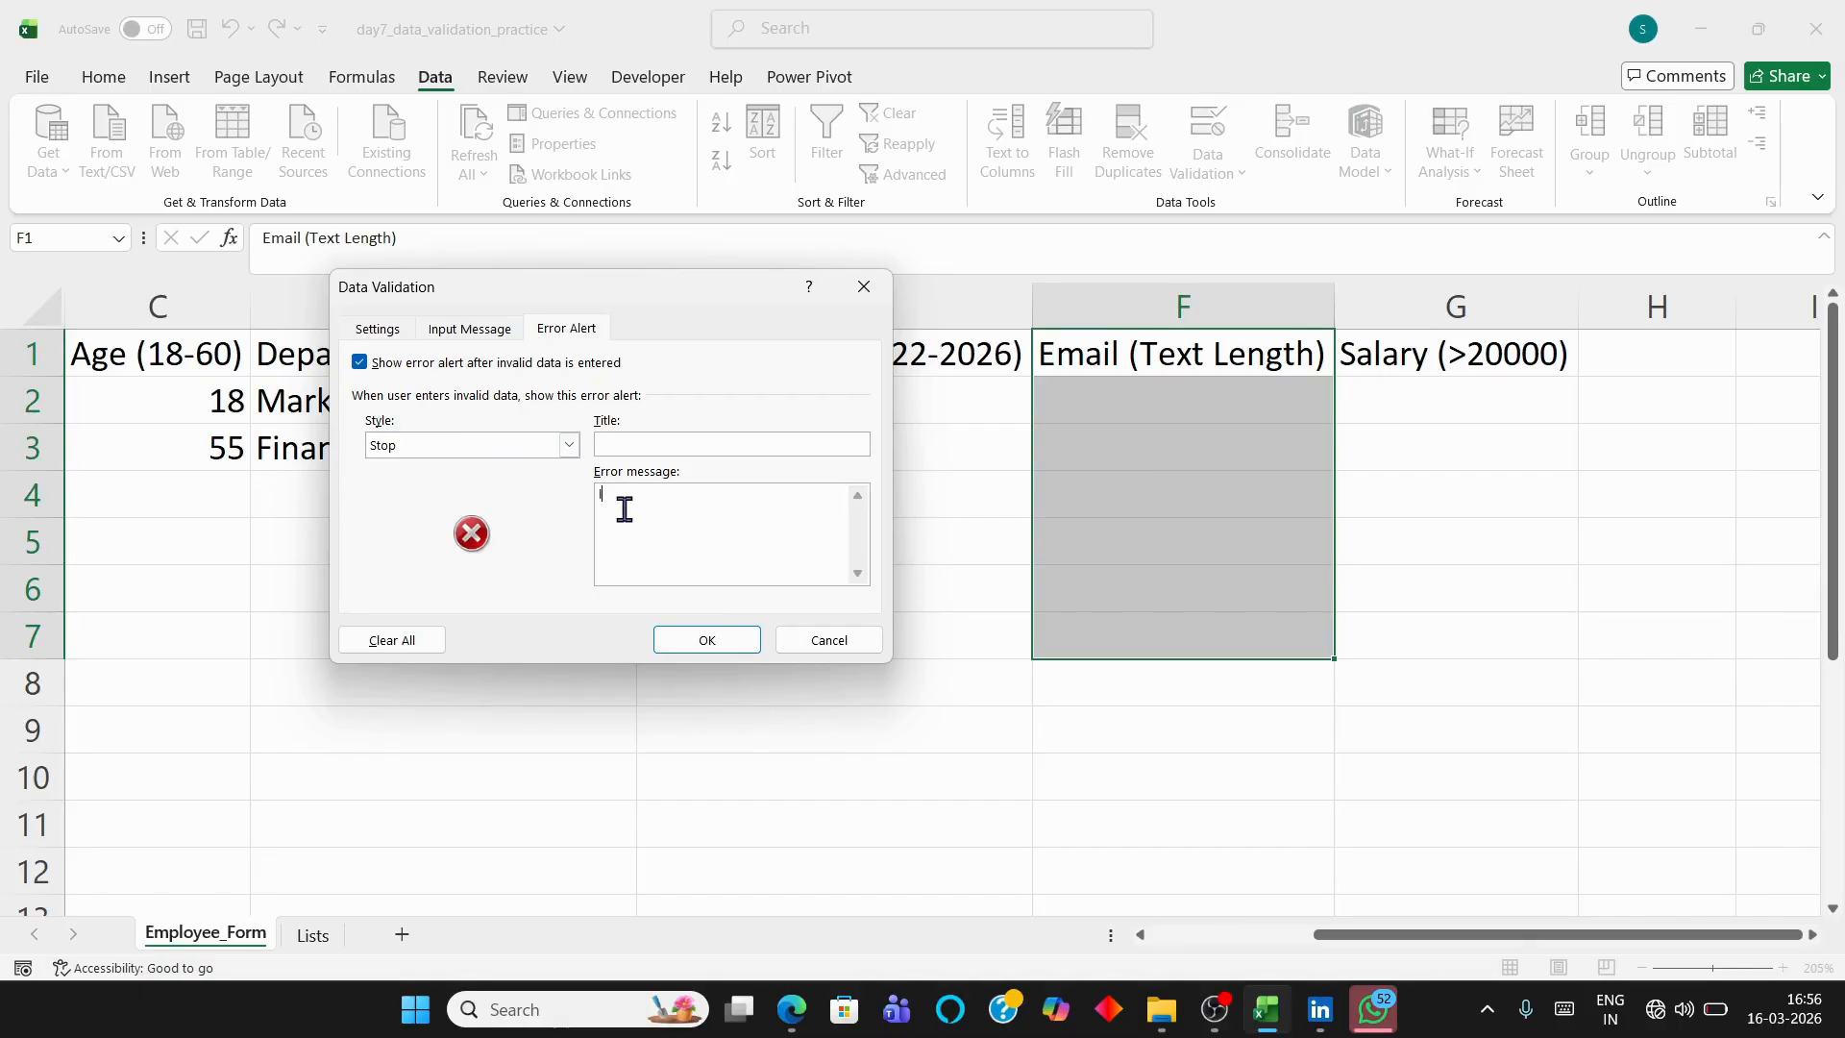
{"action": "type", "text": "limit cross"}
{"action": "left_click", "coordinate": [706, 640]}
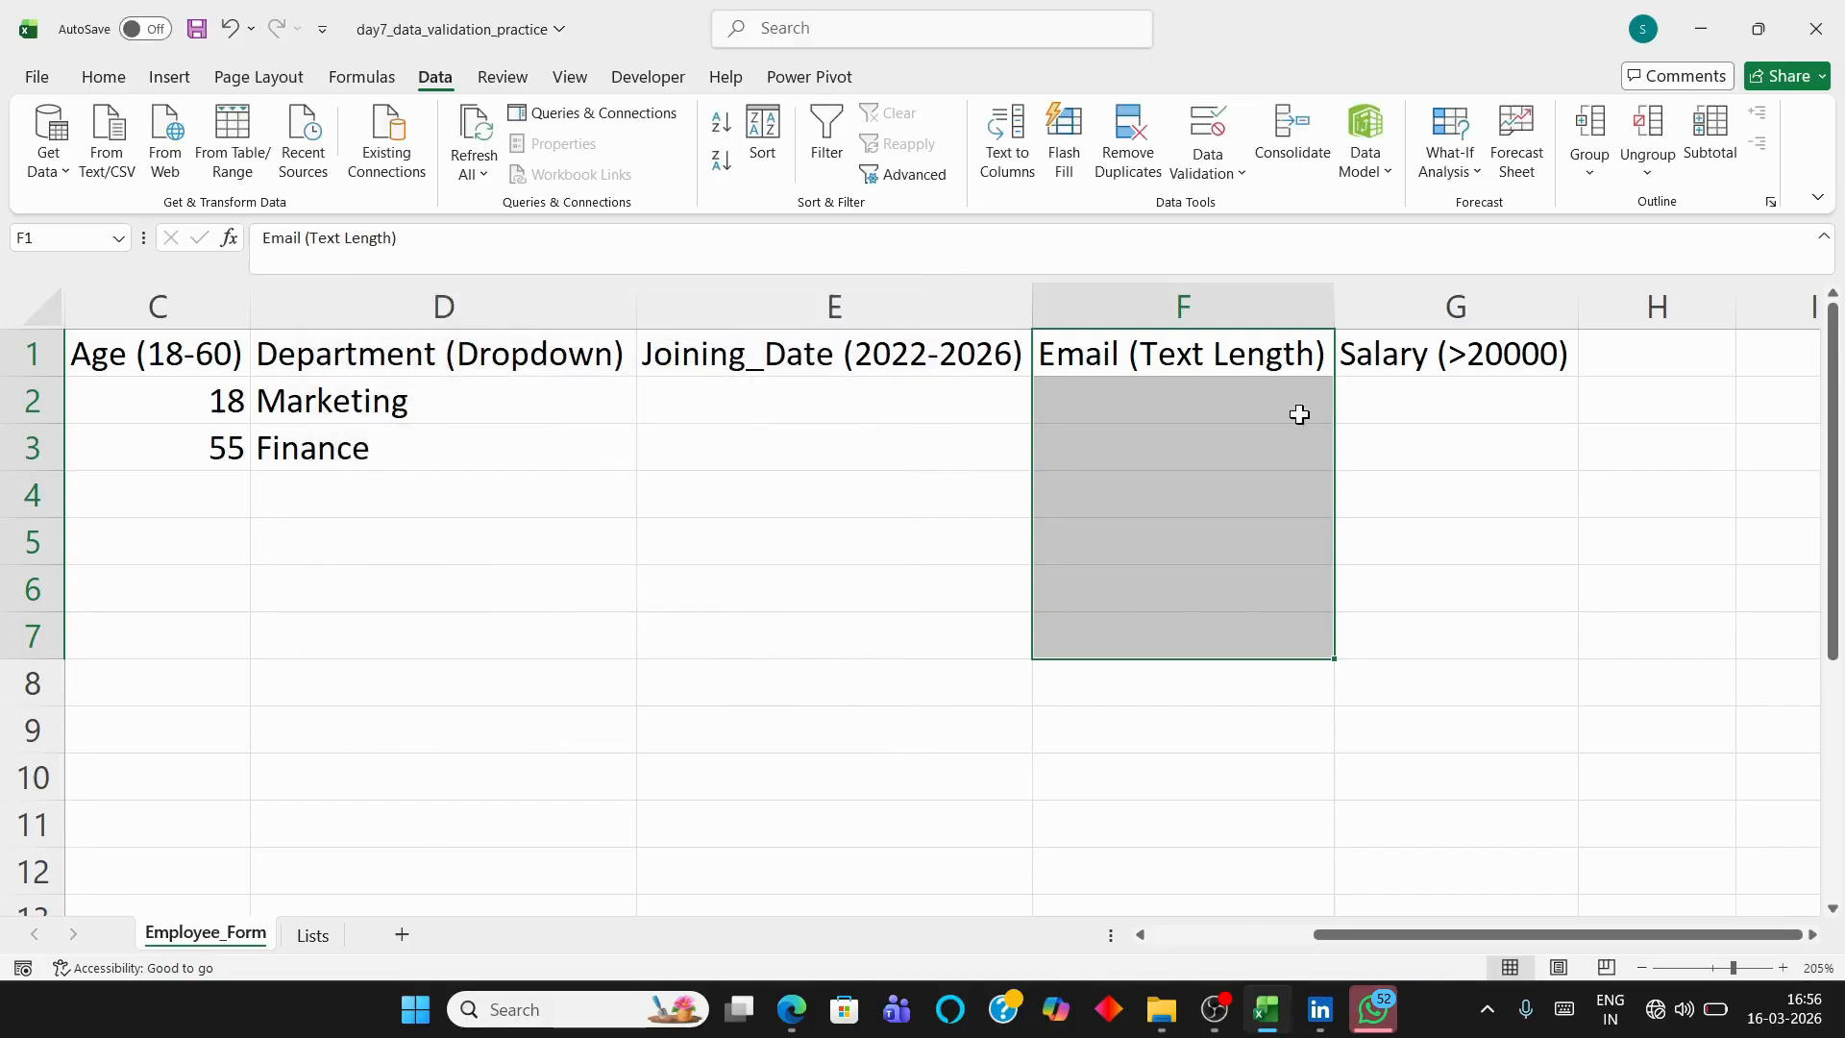
Test the Email rule by entering the overlong text "dfgsgvwghsvgwxvxxn jsnsjxnsjns" in F2, then clear it
{"action": "left_click", "coordinate": [1144, 414]}
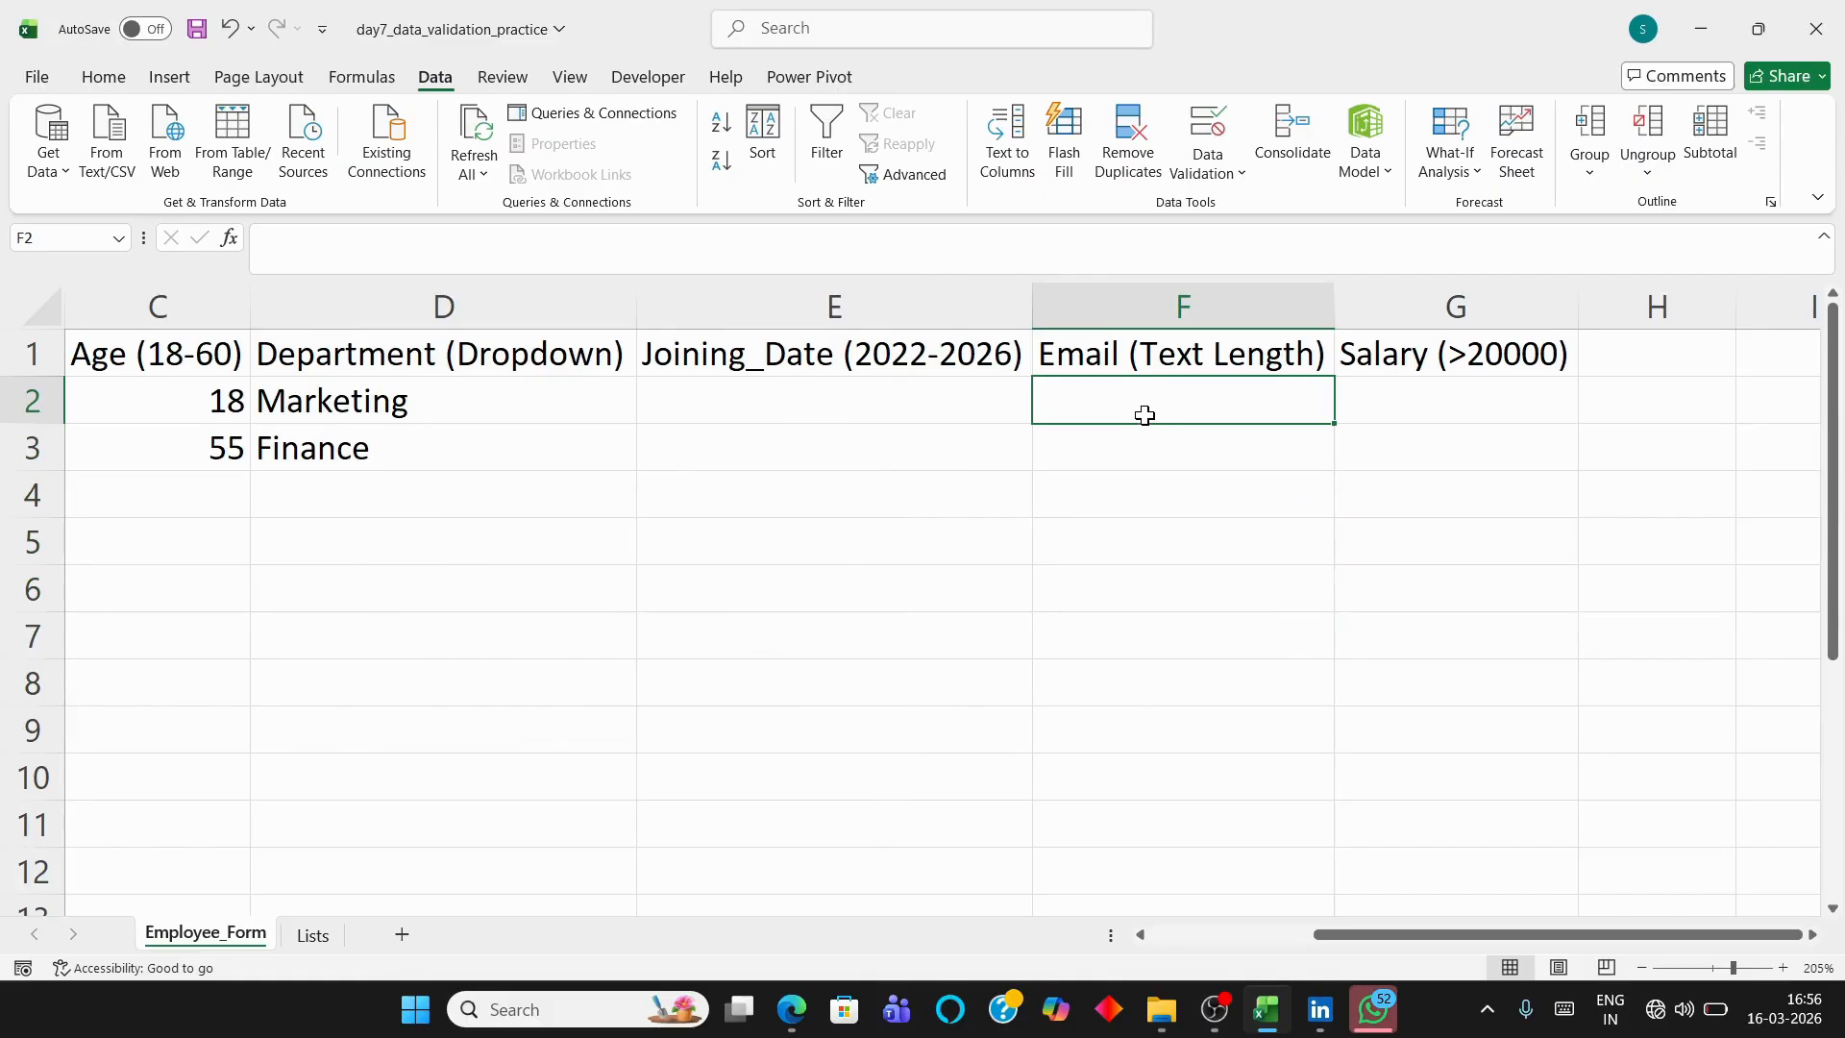
{"action": "type", "text": "dfgsgvwghsvgwxvxxn jsn"}
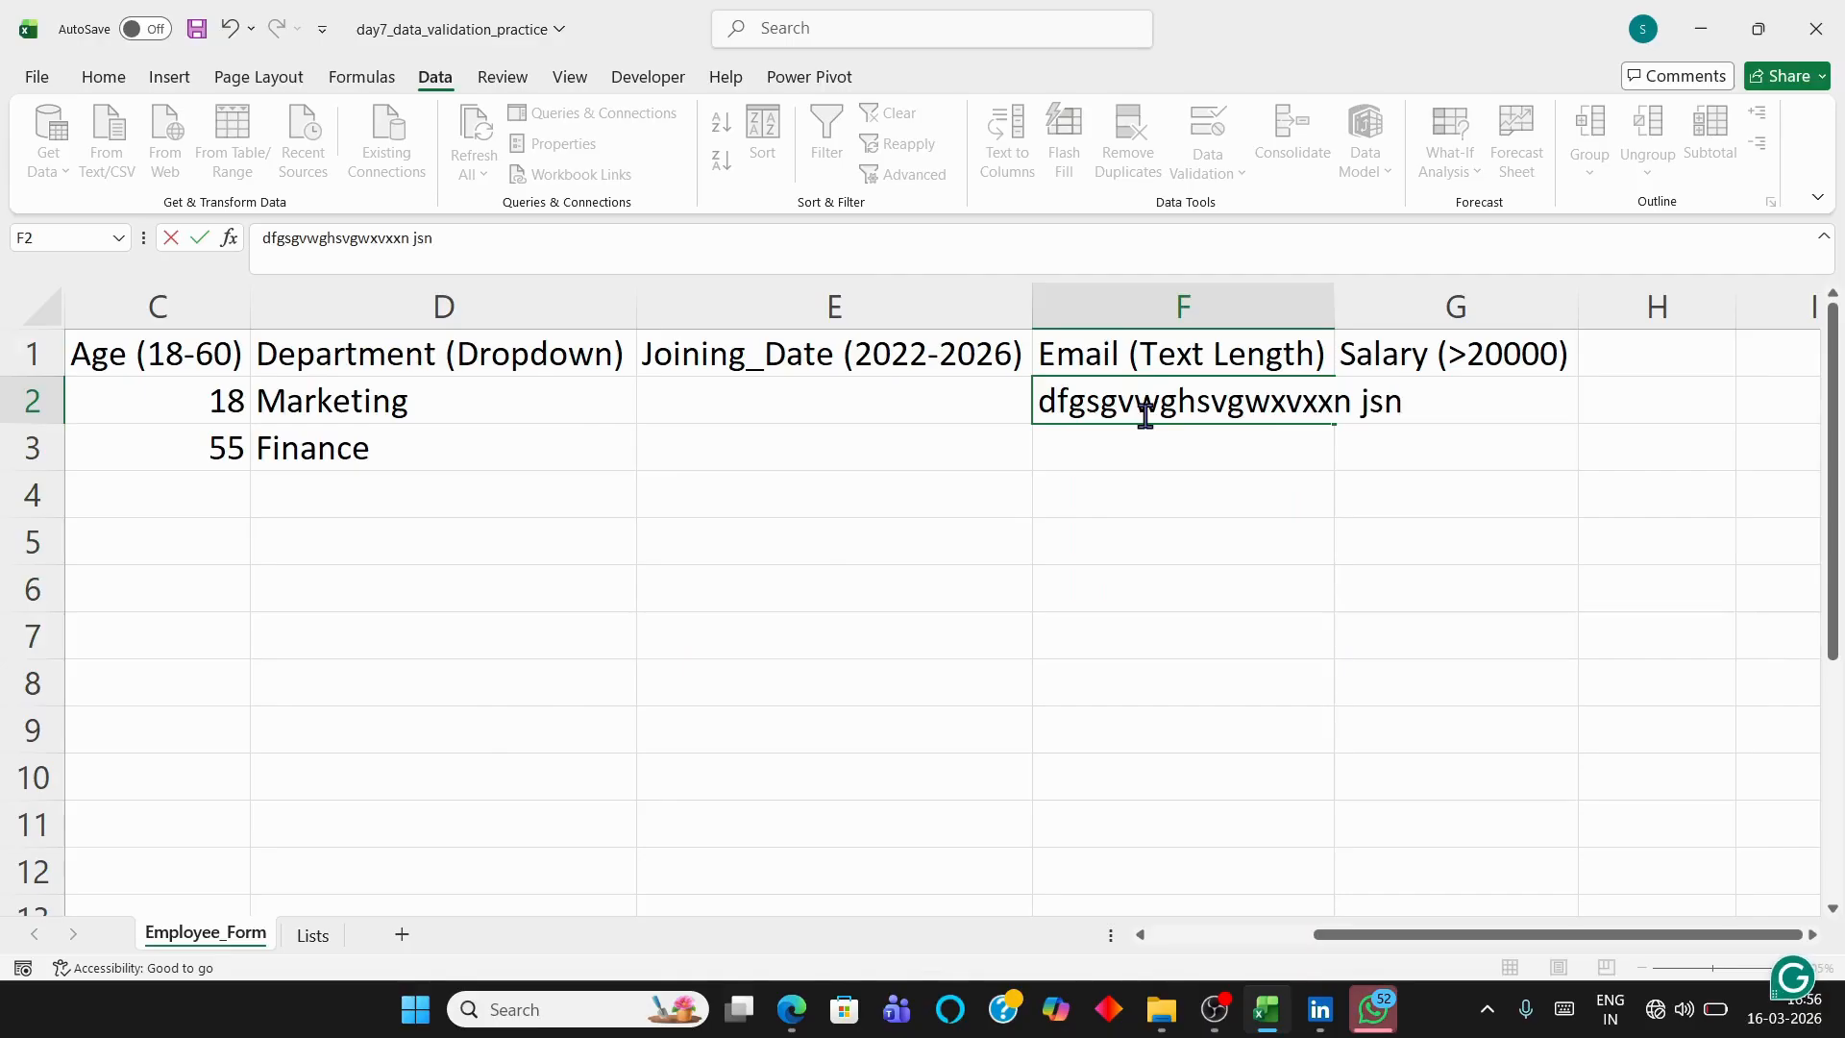
{"action": "type", "text": "sjxnsjns"}
{"action": "key", "text": "Return"}
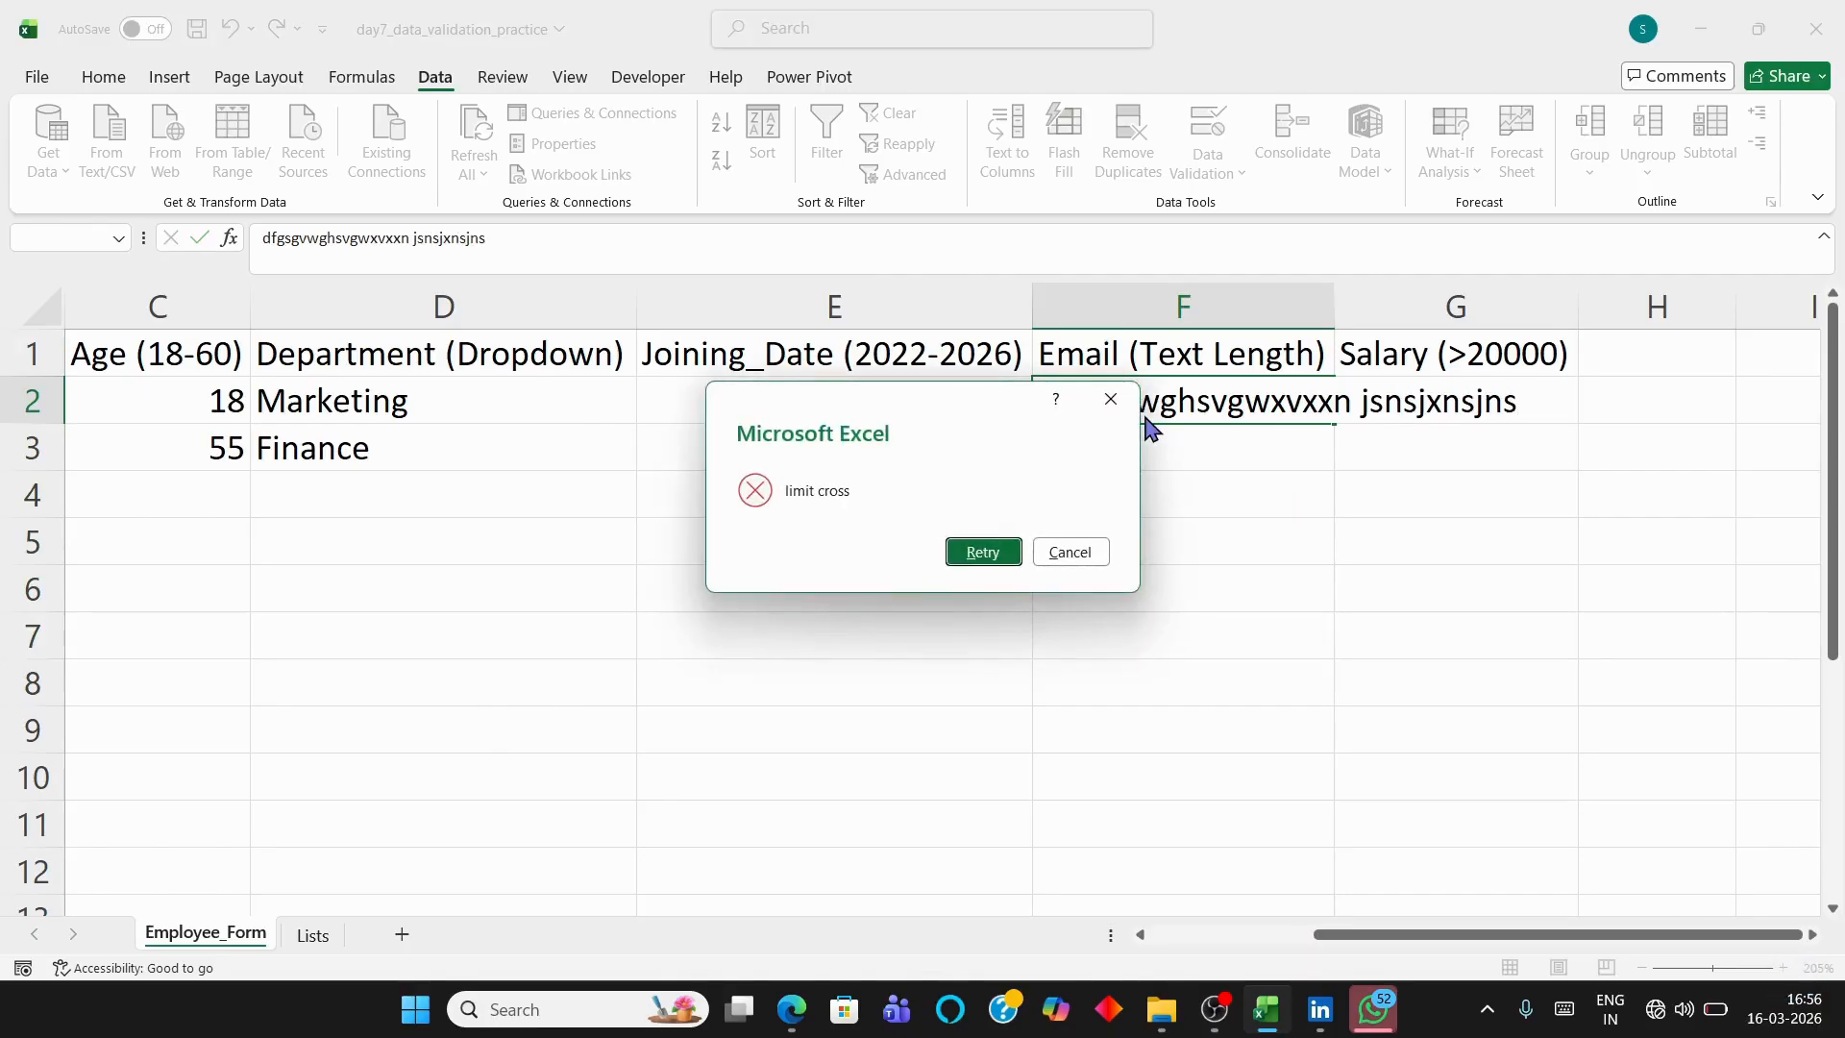
{"action": "left_click", "coordinate": [990, 552]}
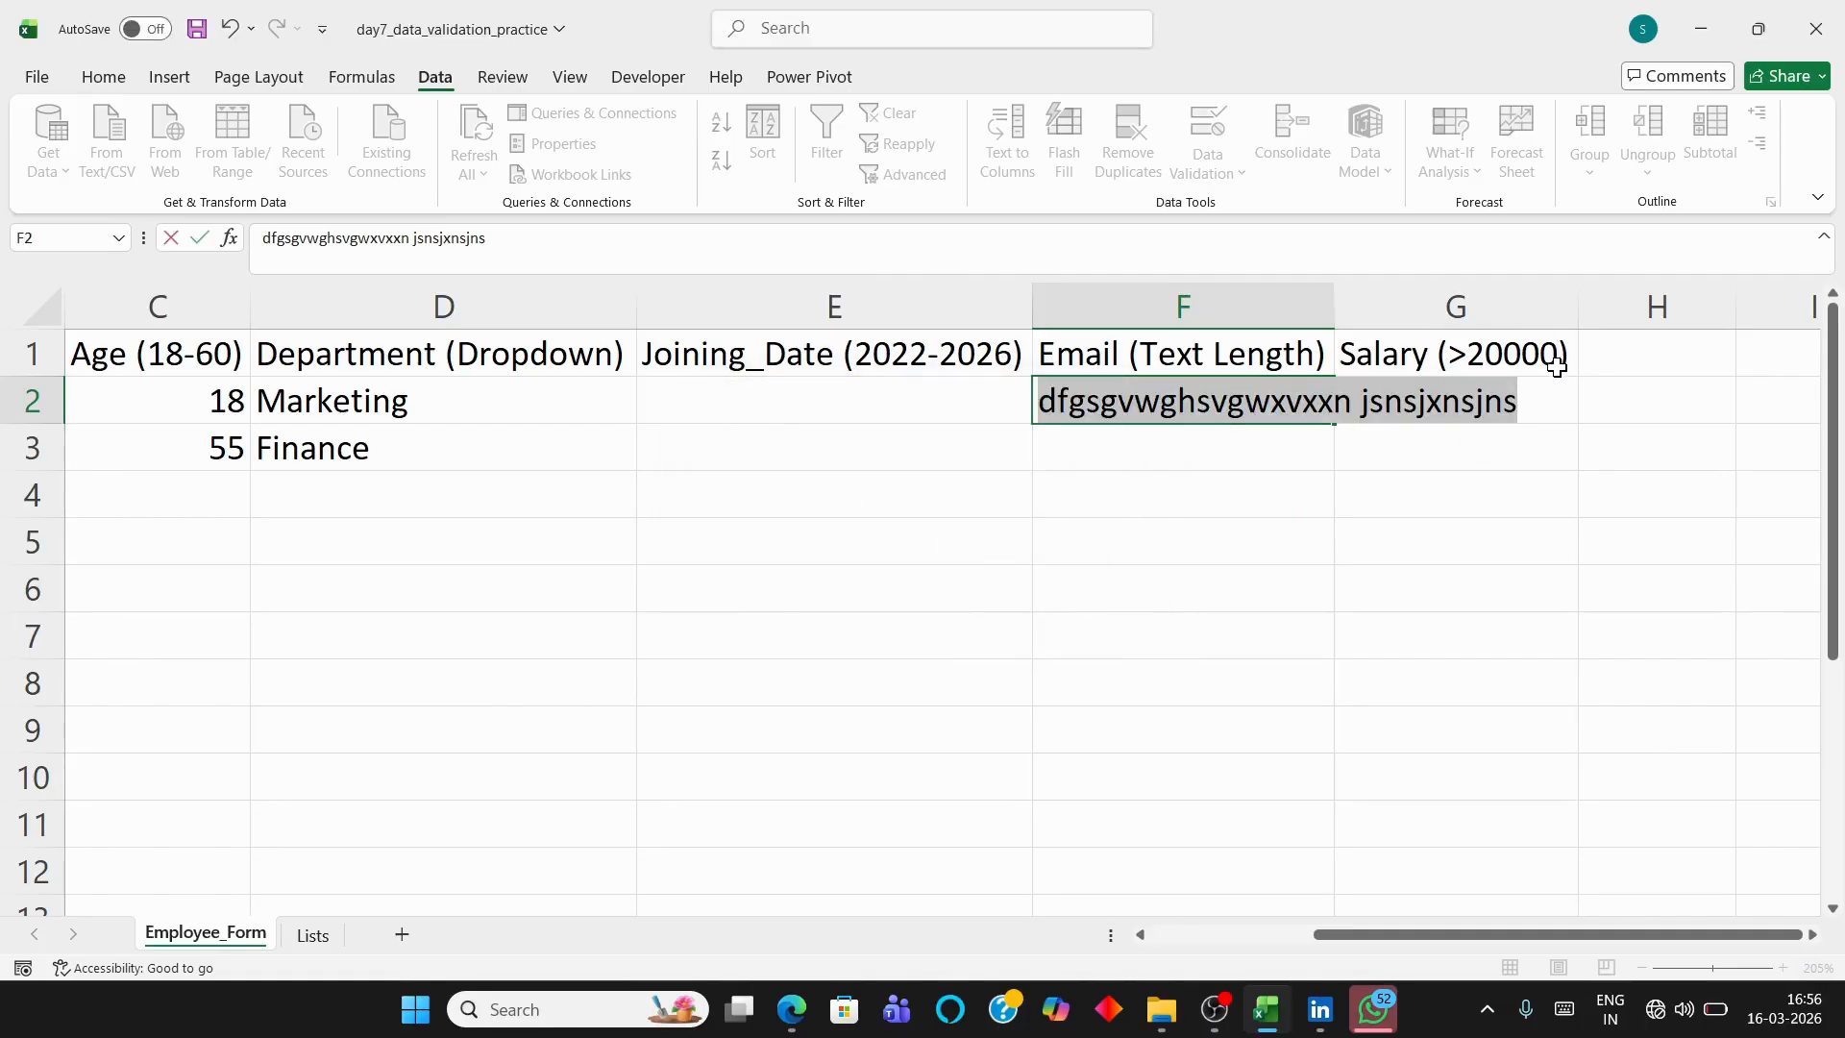
{"action": "key", "text": "BackSpace"}
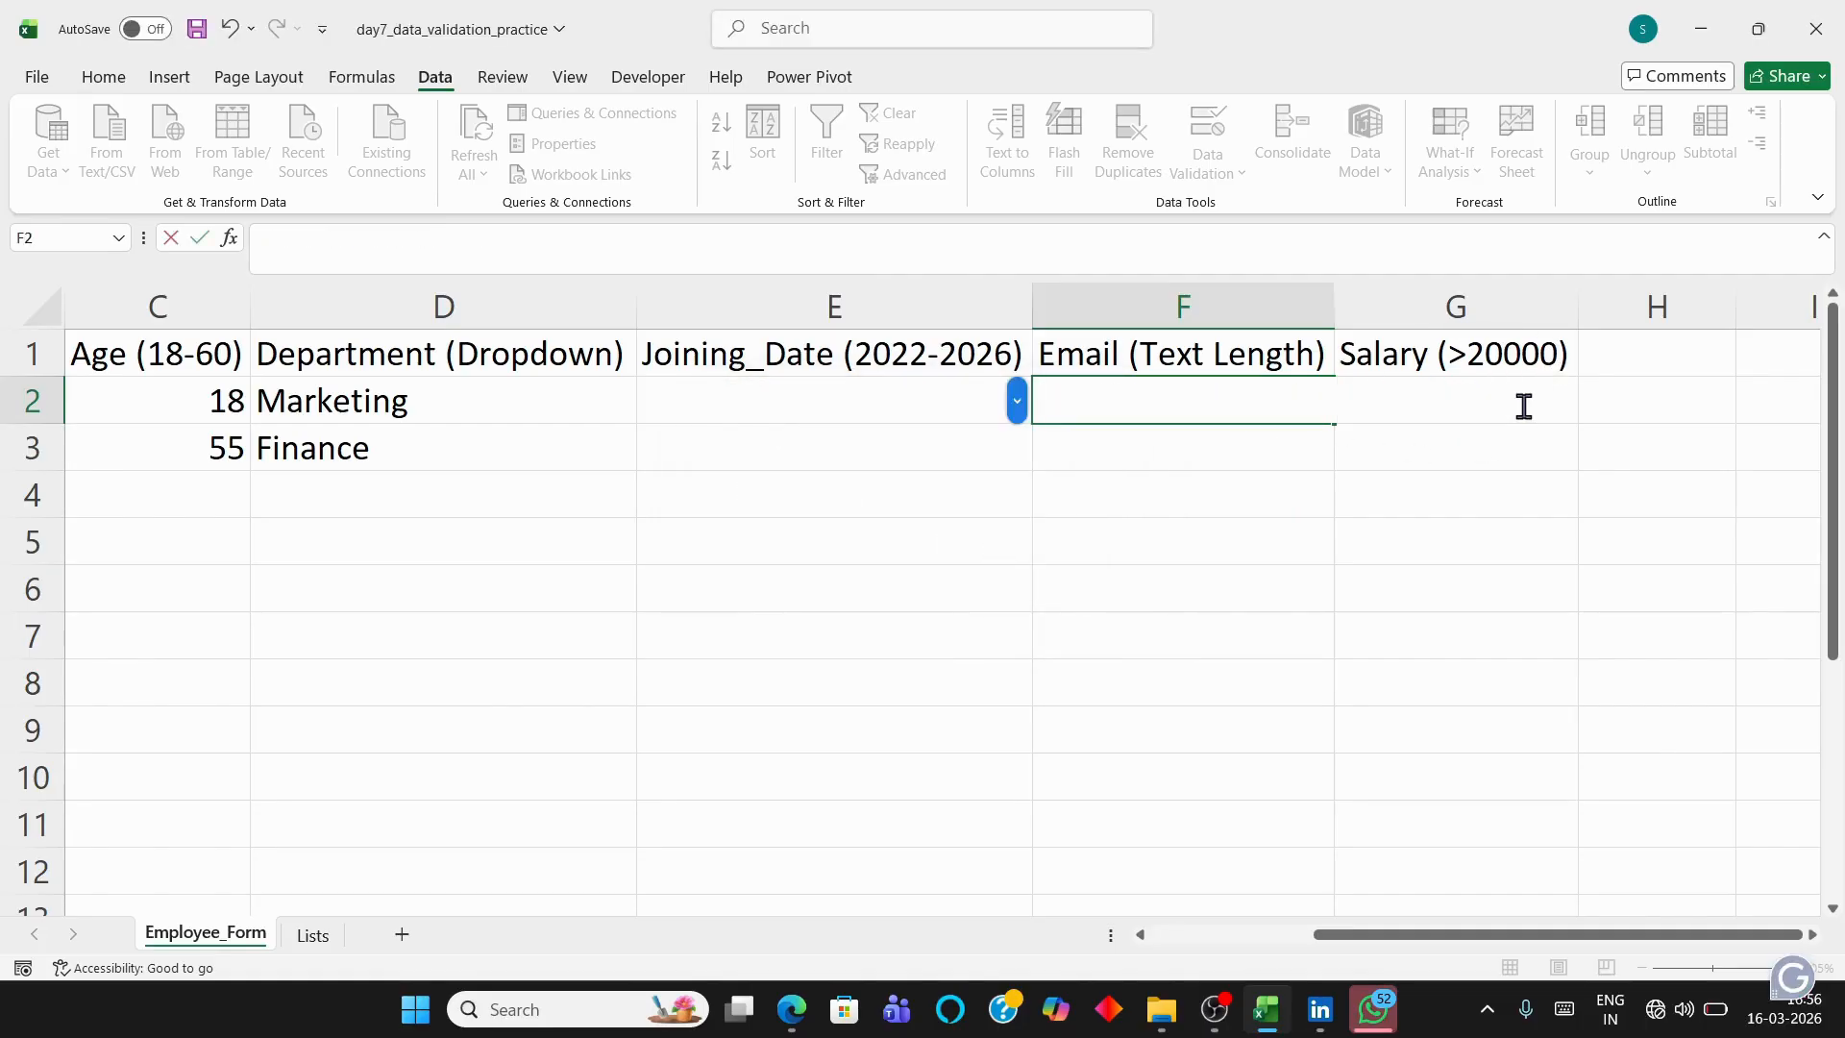
{"action": "left_click", "coordinate": [1322, 436]}
Start a data validation rule for the Salary cells G1:G7 that allows whole numbers
{"action": "left_click", "coordinate": [1426, 355]}
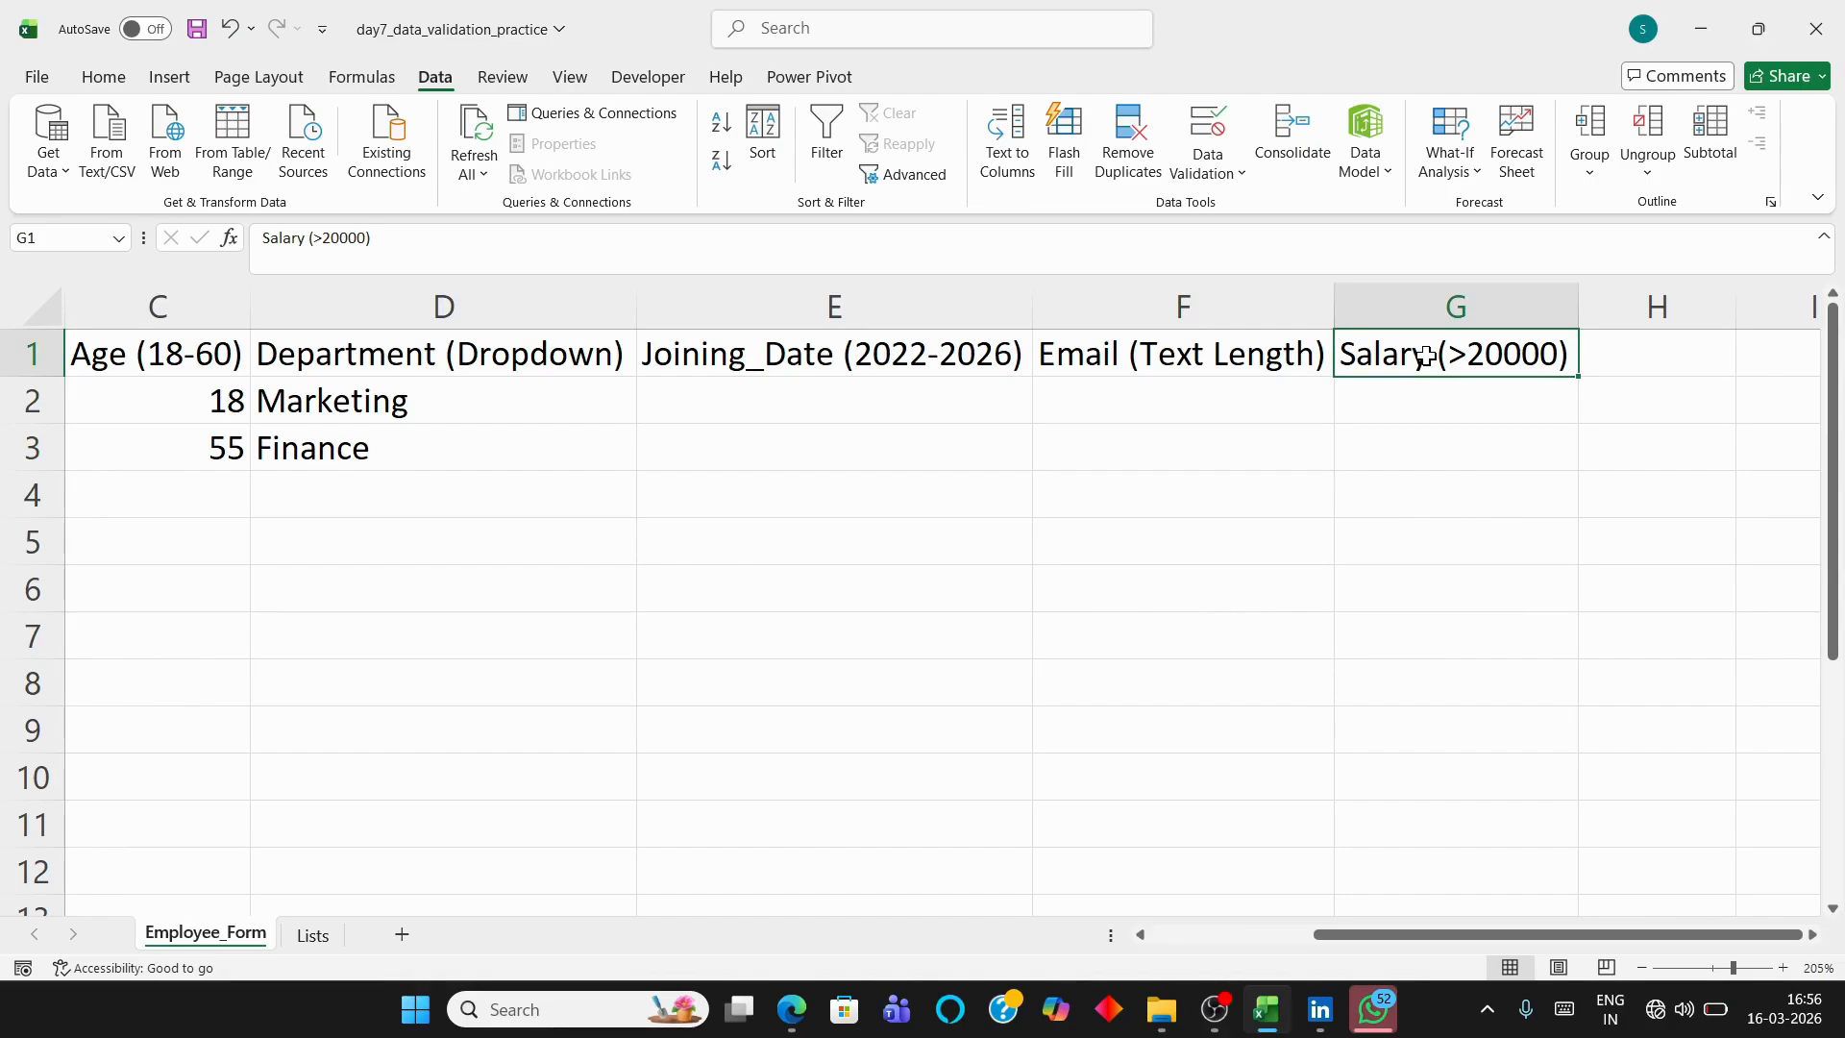
{"action": "left_click_drag", "start_coordinate": [1426, 356], "coordinate": [1421, 625]}
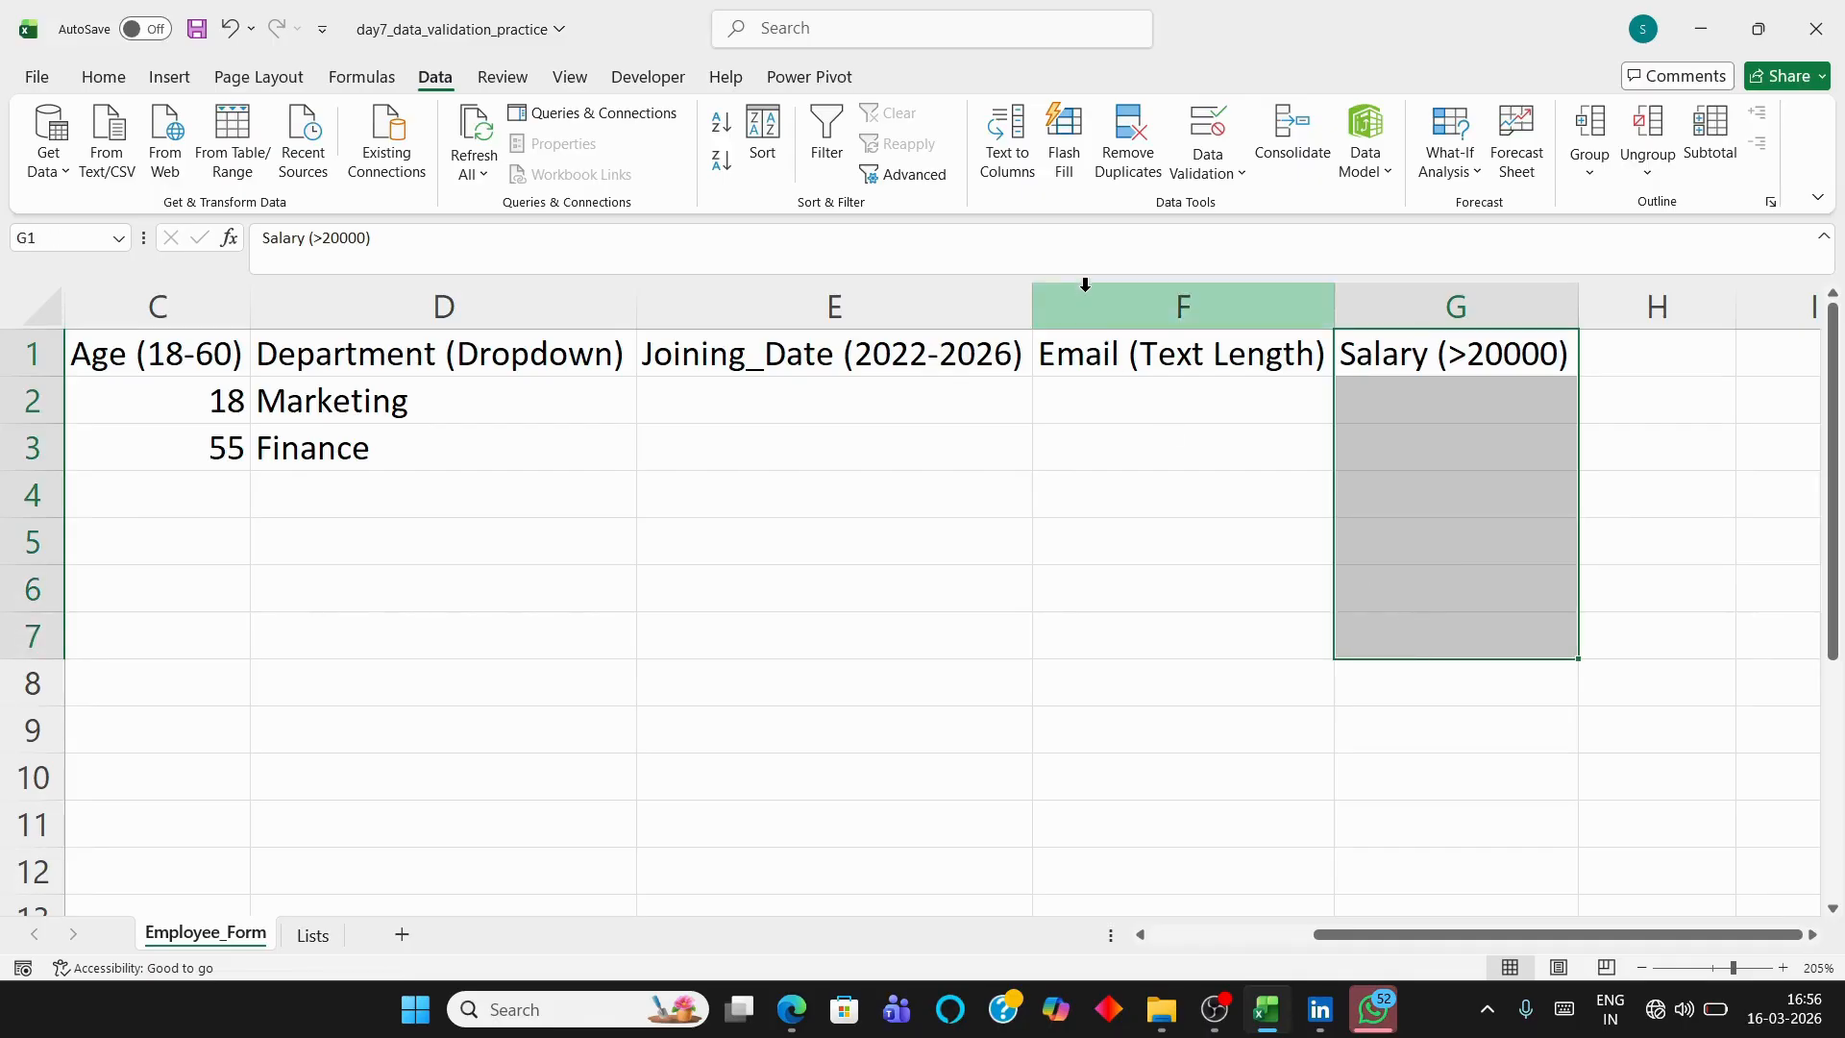
{"action": "left_click", "coordinate": [1206, 168]}
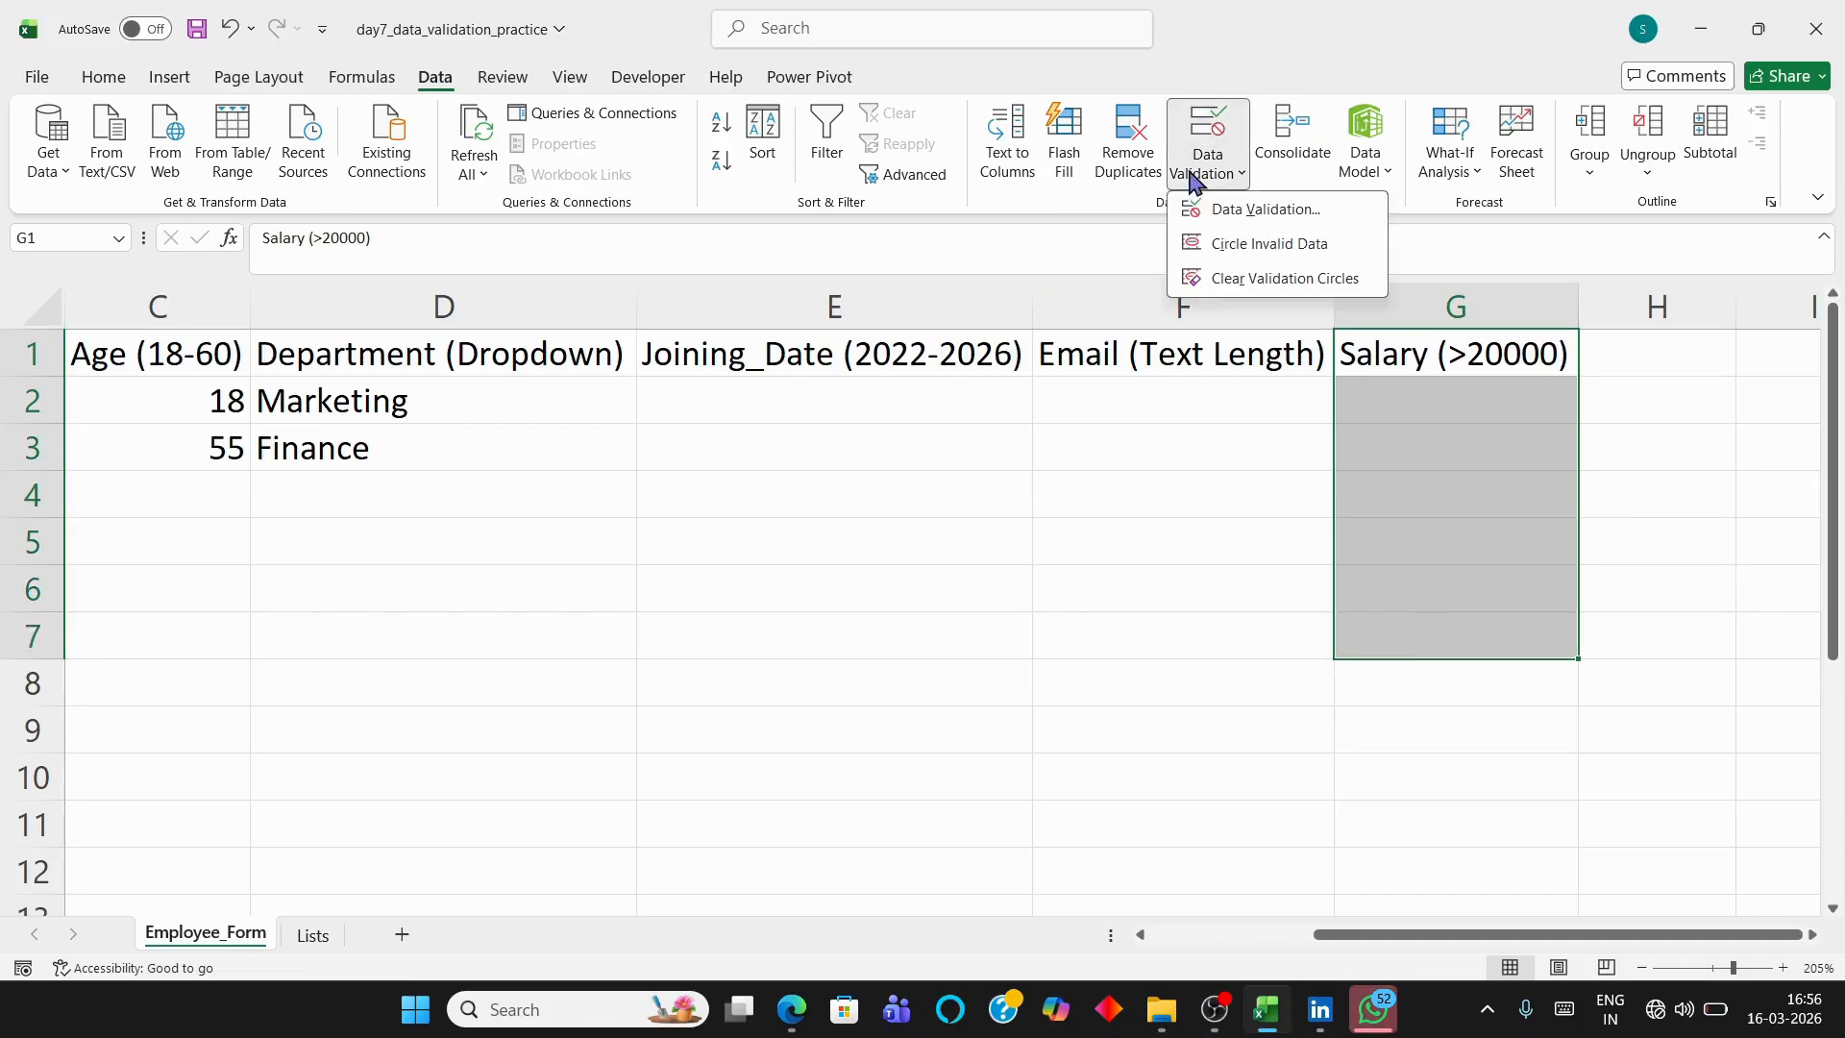
{"action": "left_click", "coordinate": [1215, 209]}
{"action": "left_click", "coordinate": [376, 329]}
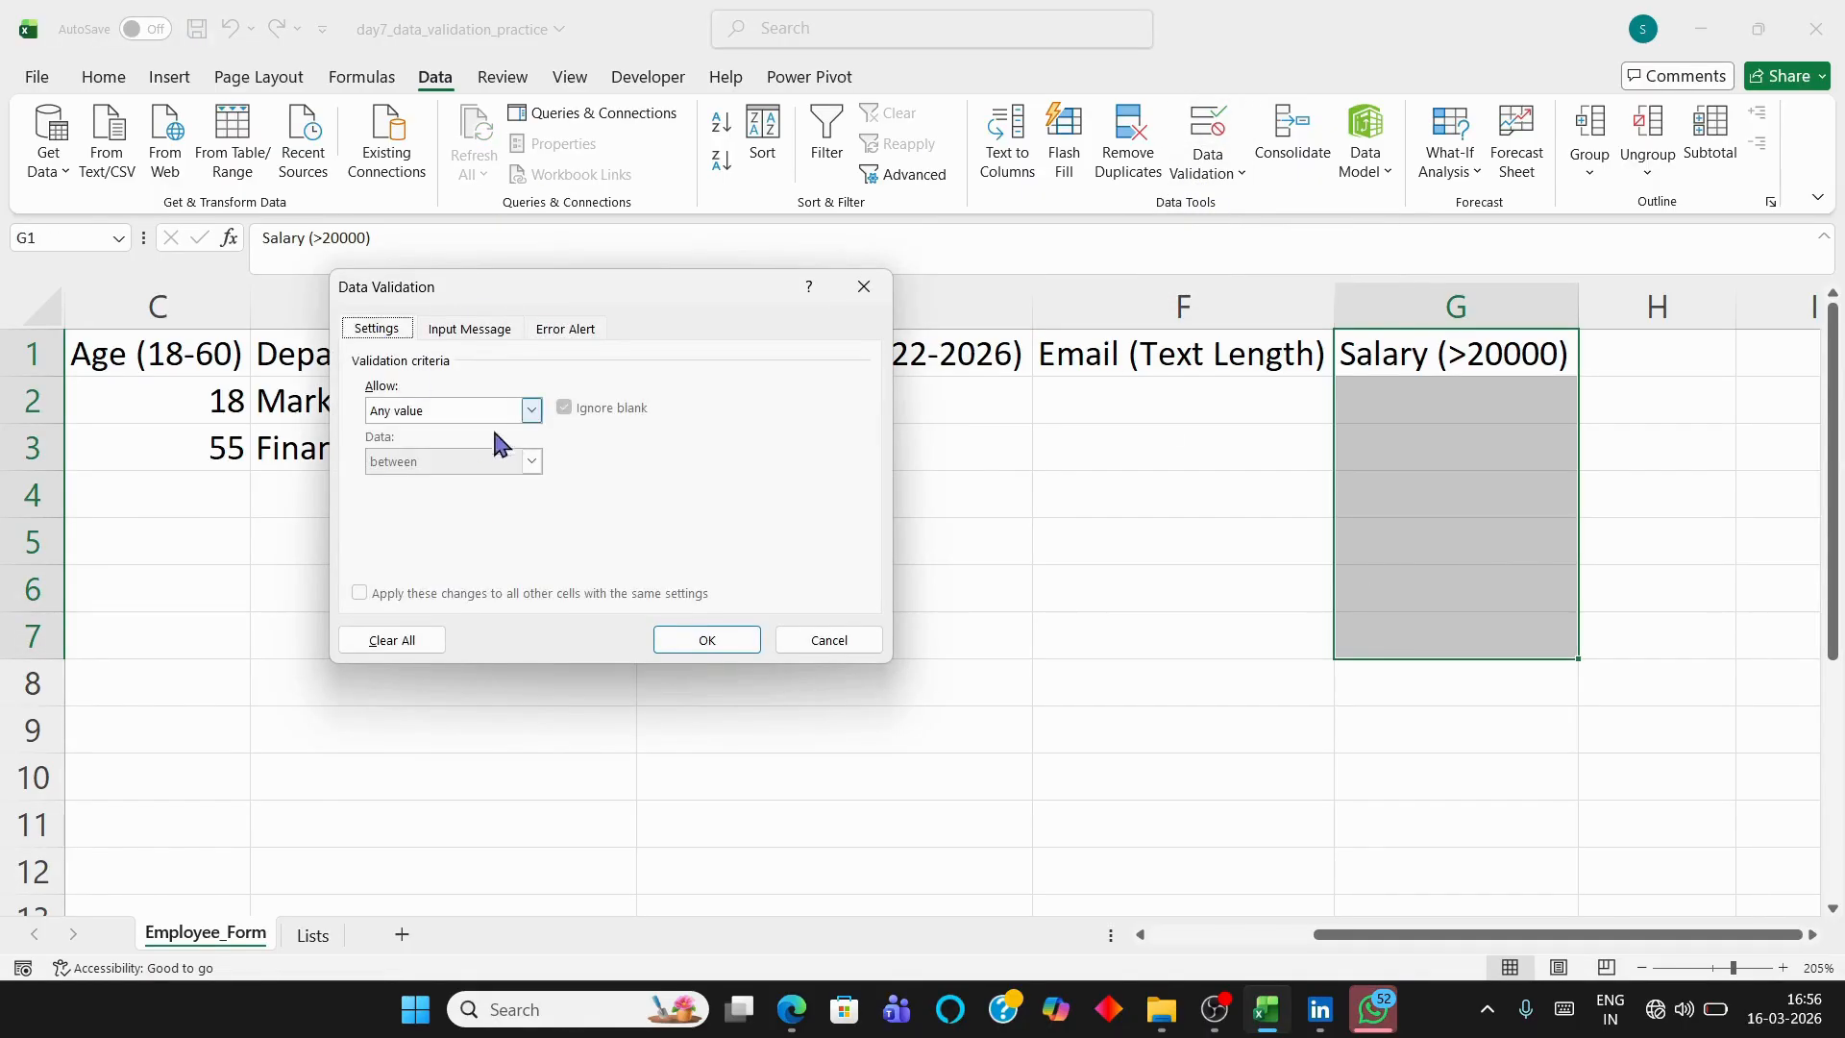
{"action": "left_click", "coordinate": [534, 413]}
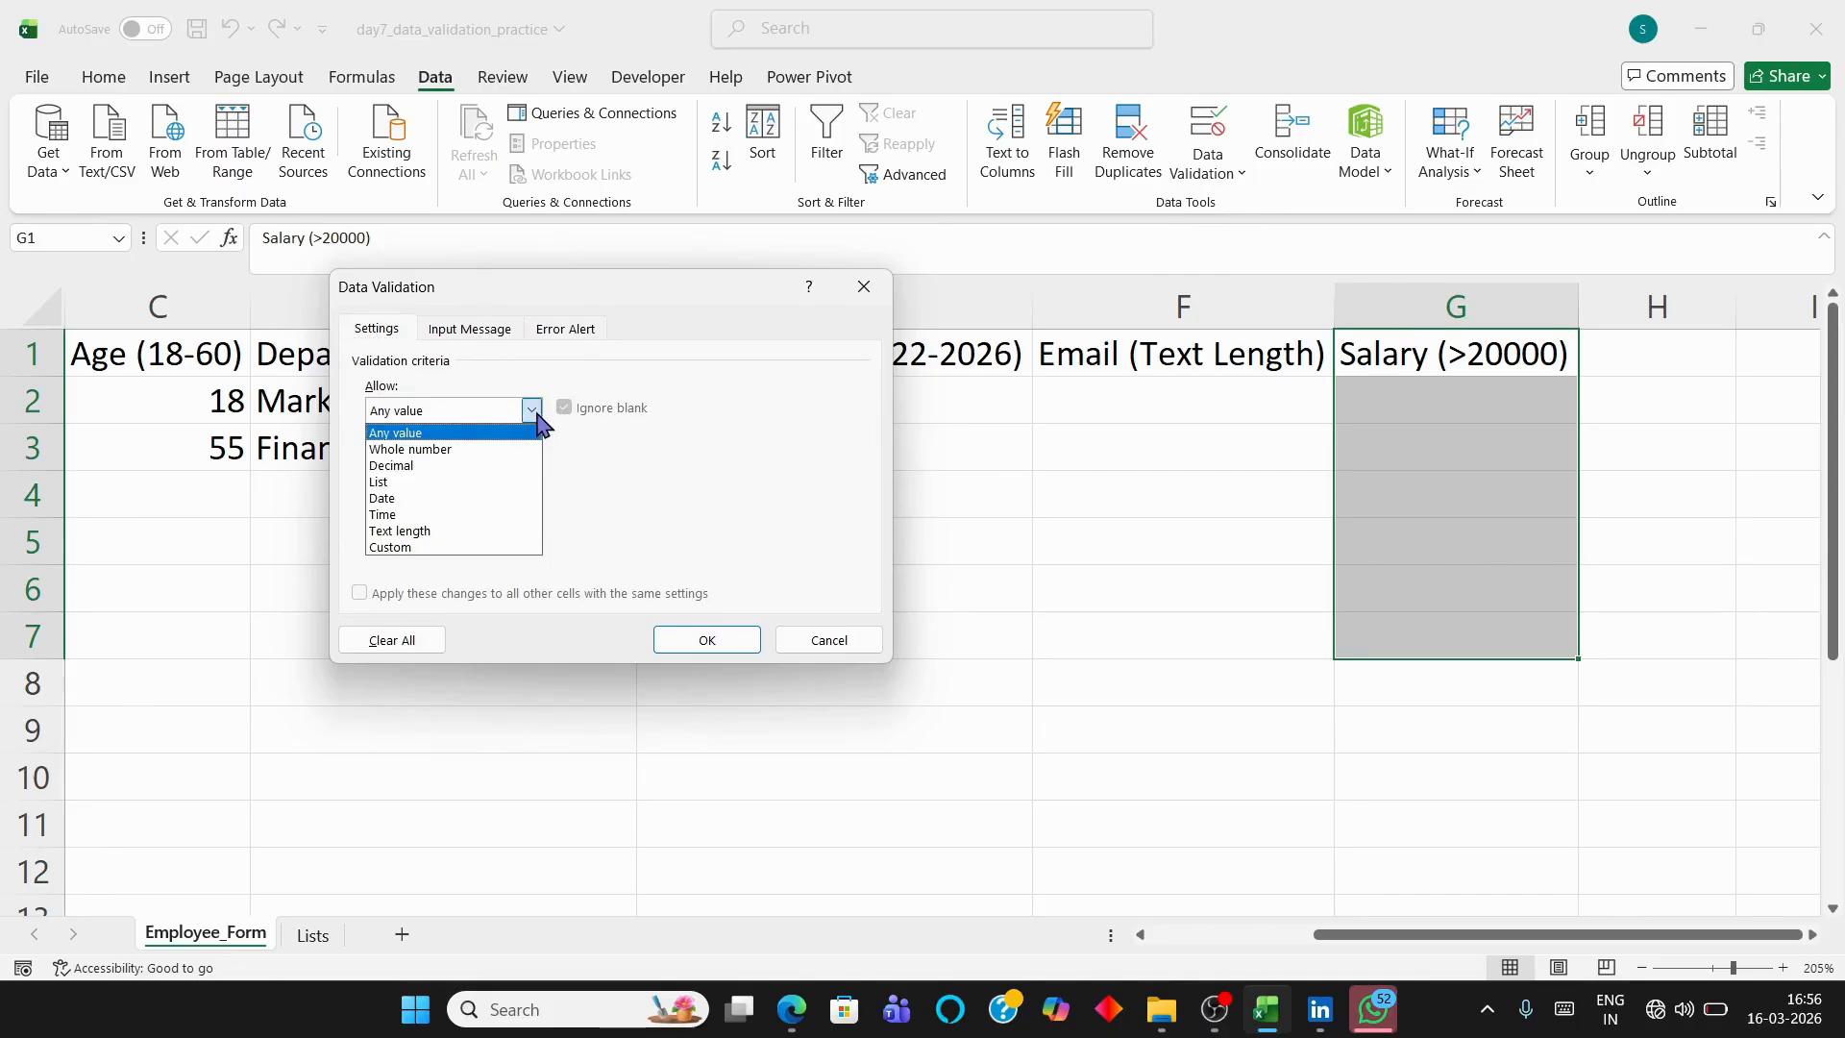
{"action": "left_click", "coordinate": [410, 448]}
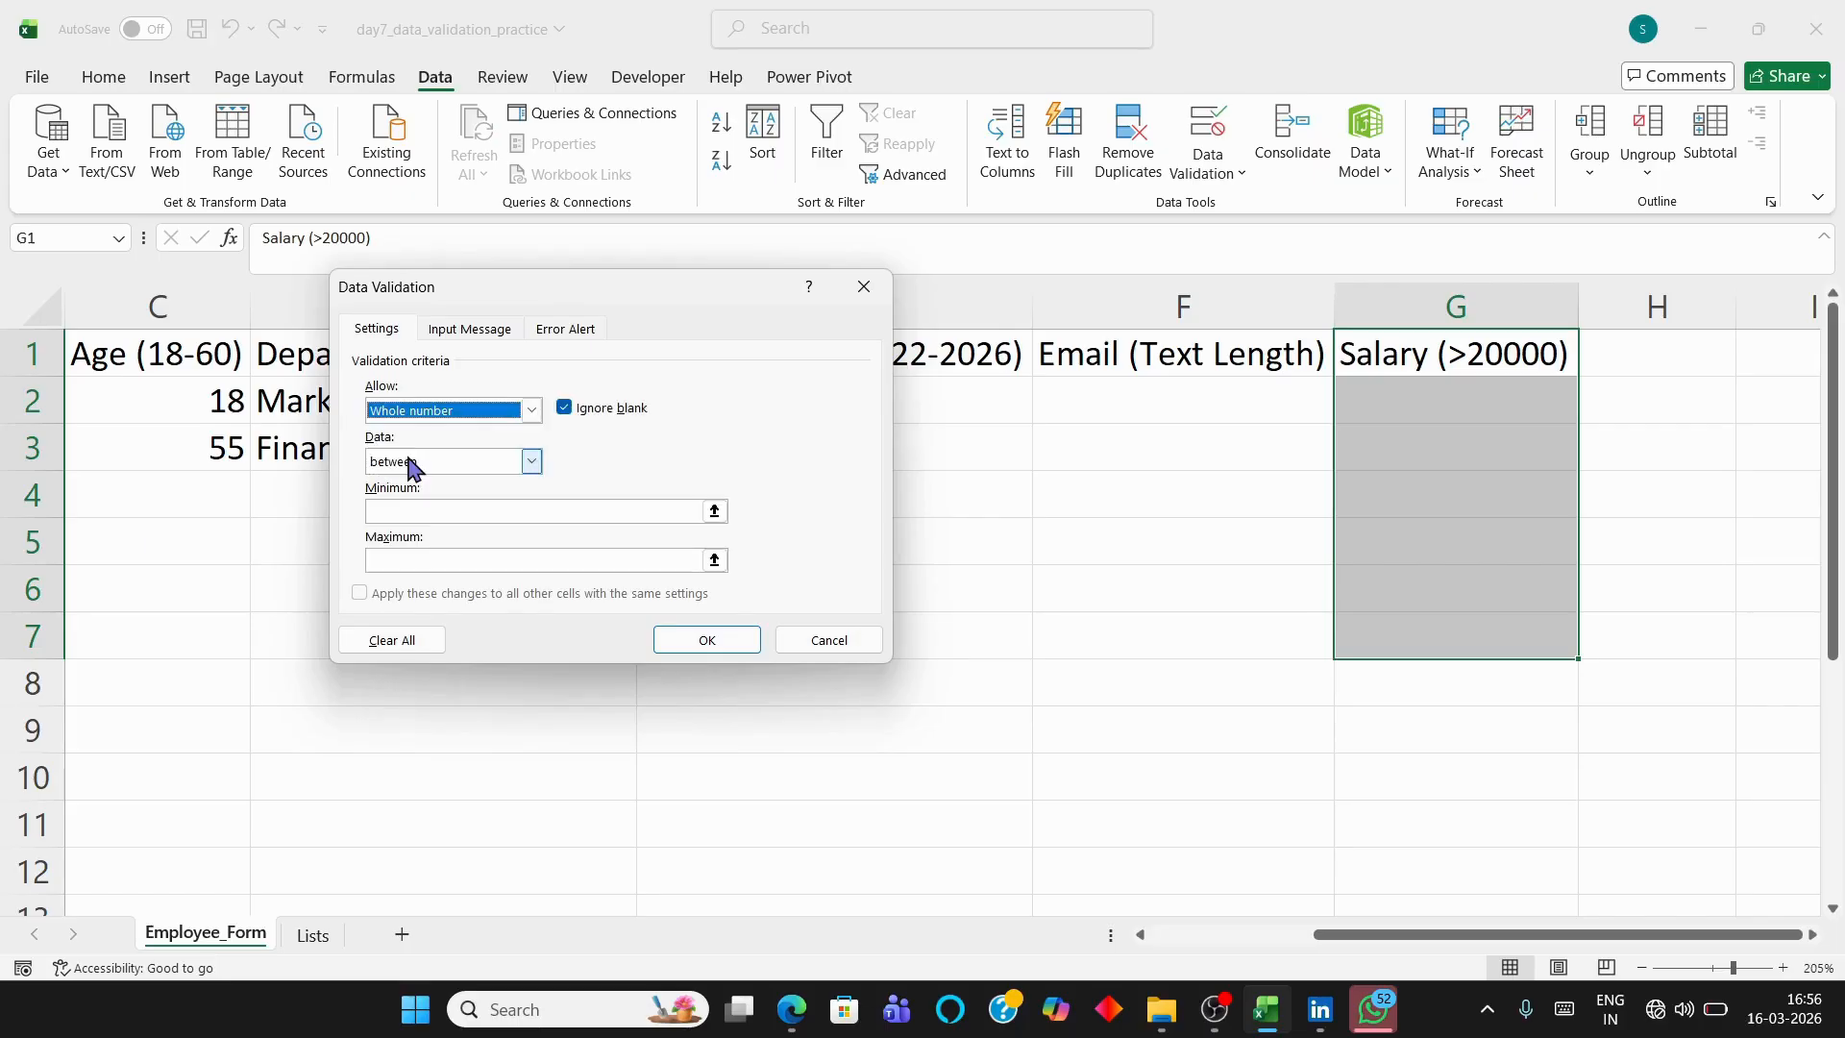
Set the Salary rule's condition to greater than with a minimum of 20000, and apply the validation
{"action": "left_click", "coordinate": [416, 506]}
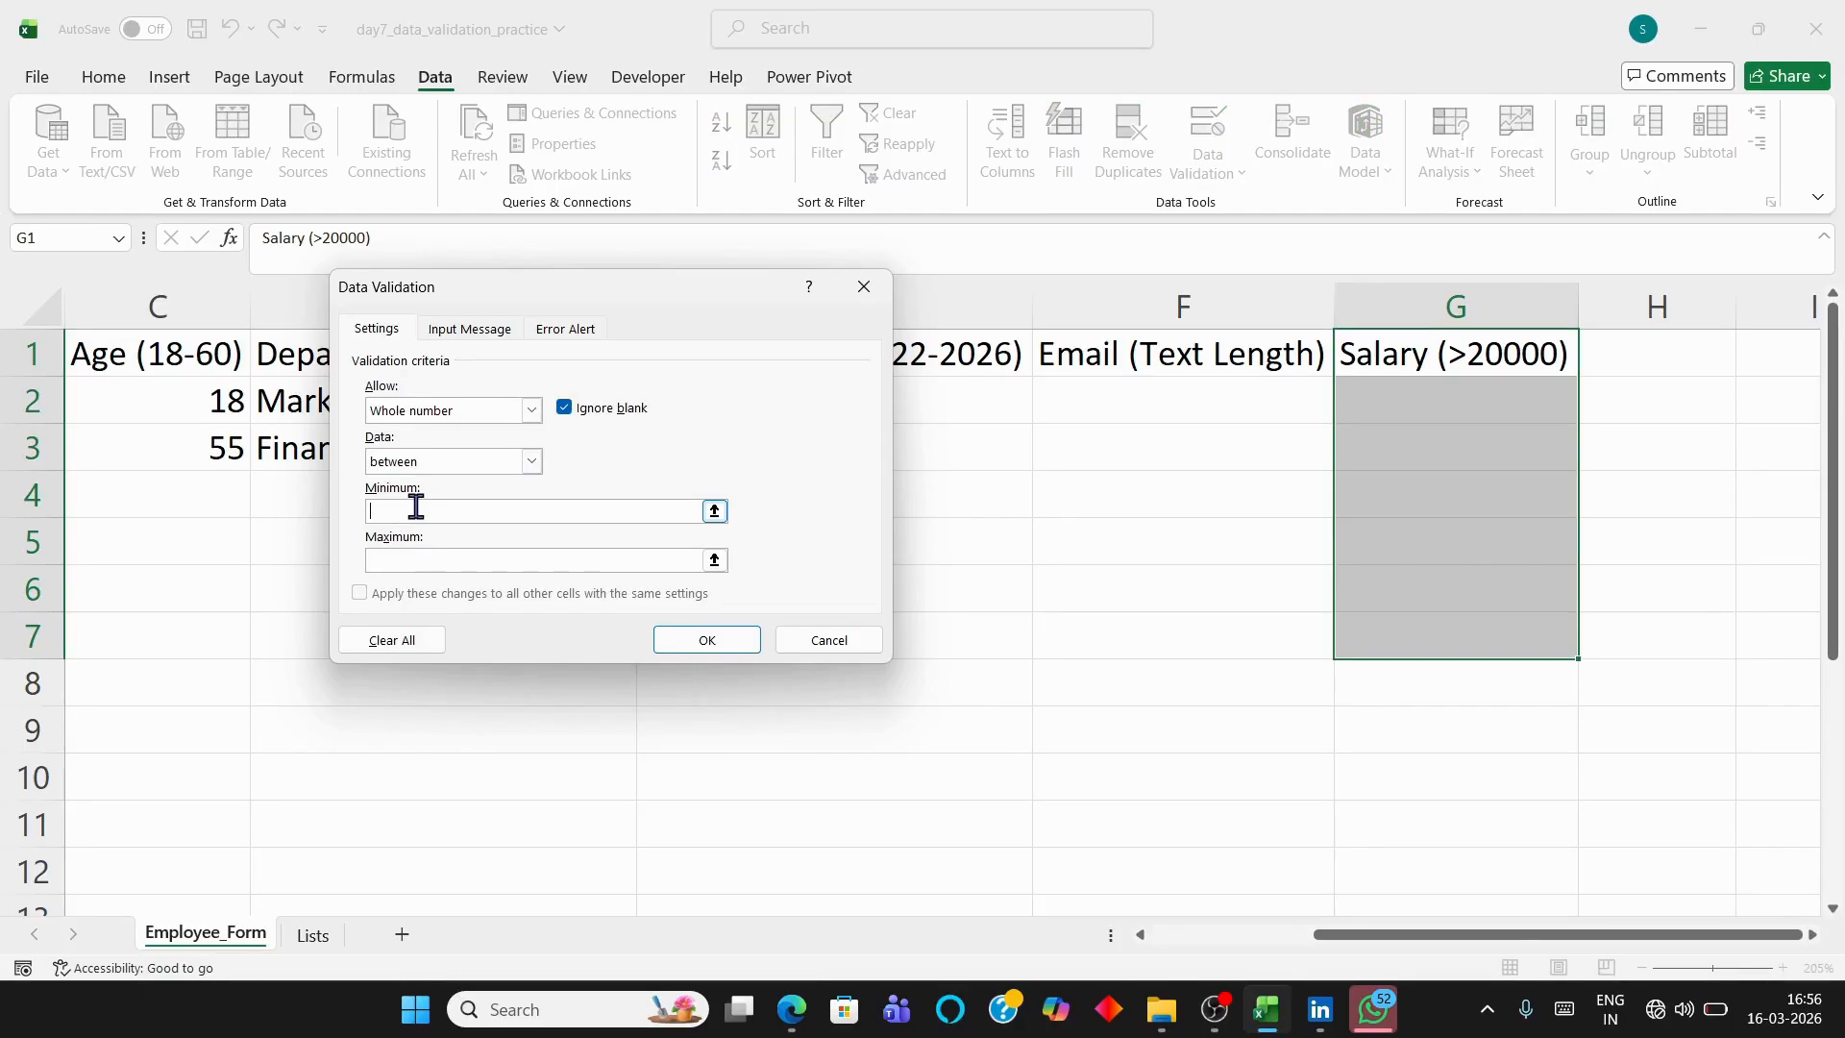
{"action": "type", "text": "200000"}
{"action": "left_click", "coordinate": [531, 462]}
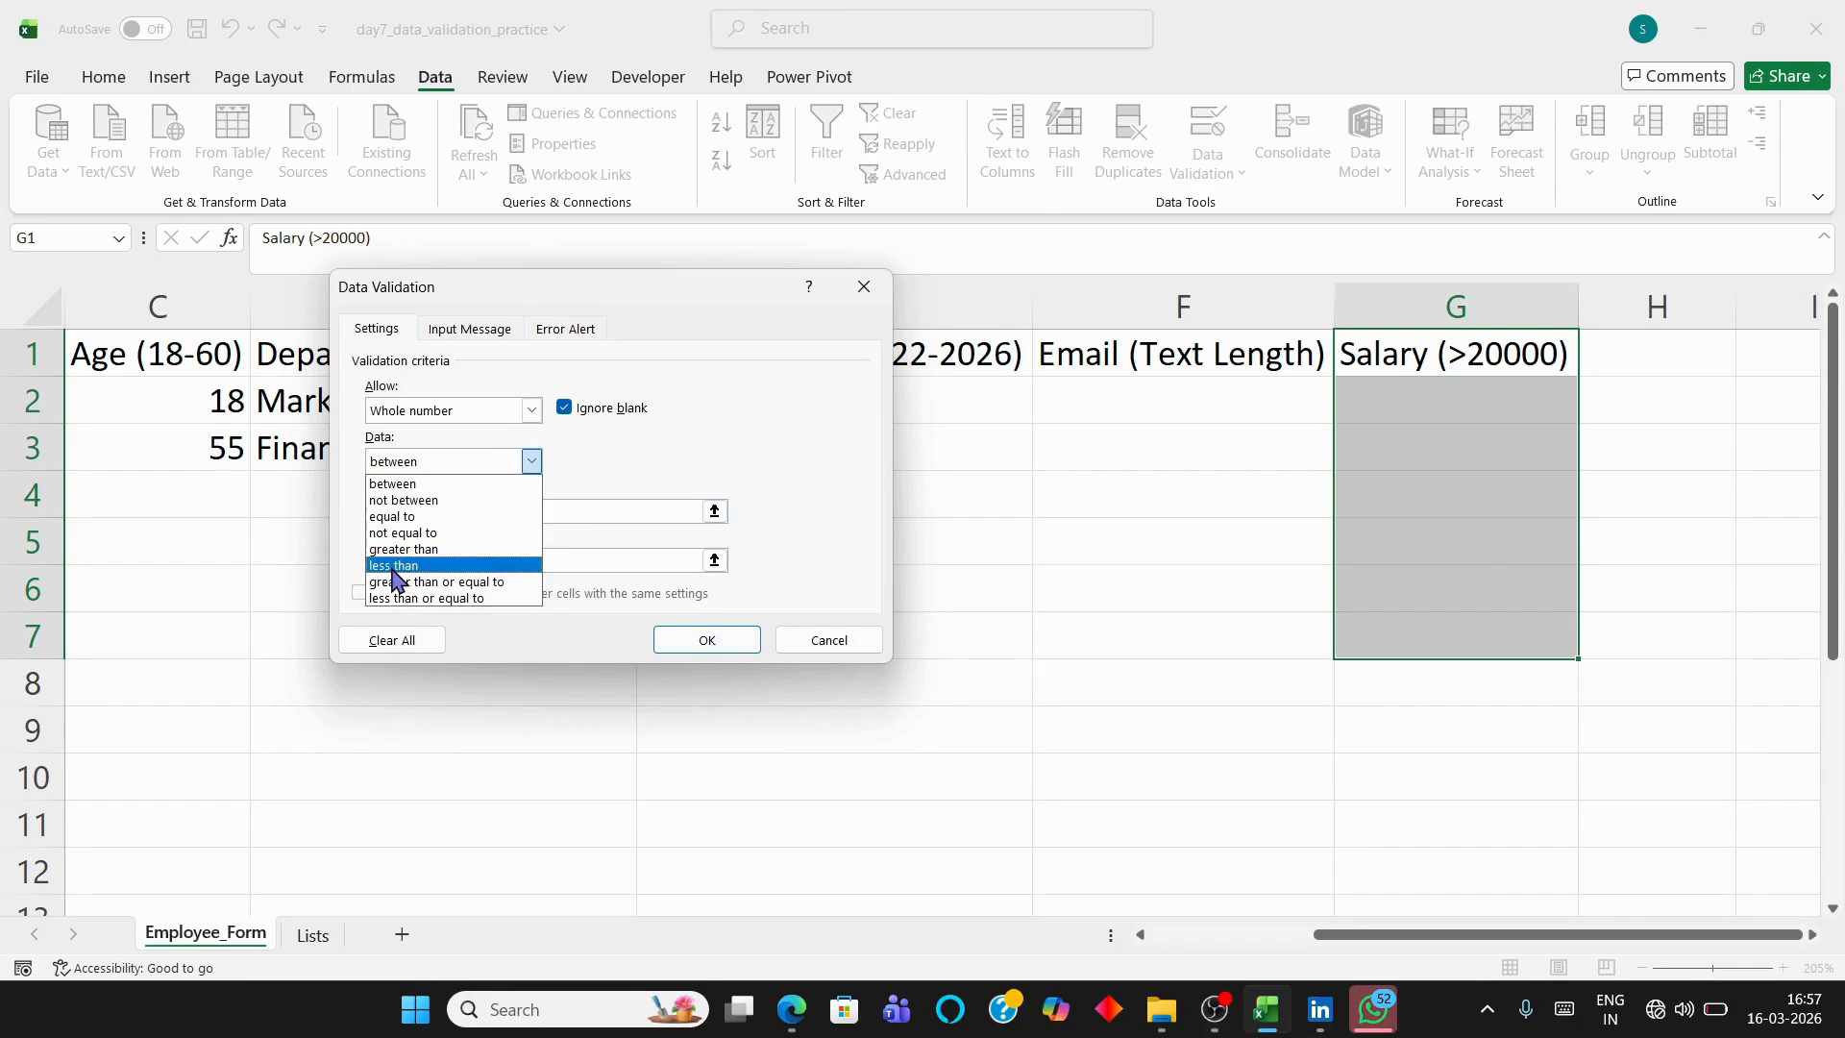
{"action": "left_click", "coordinate": [531, 461]}
{"action": "left_click", "coordinate": [531, 461]}
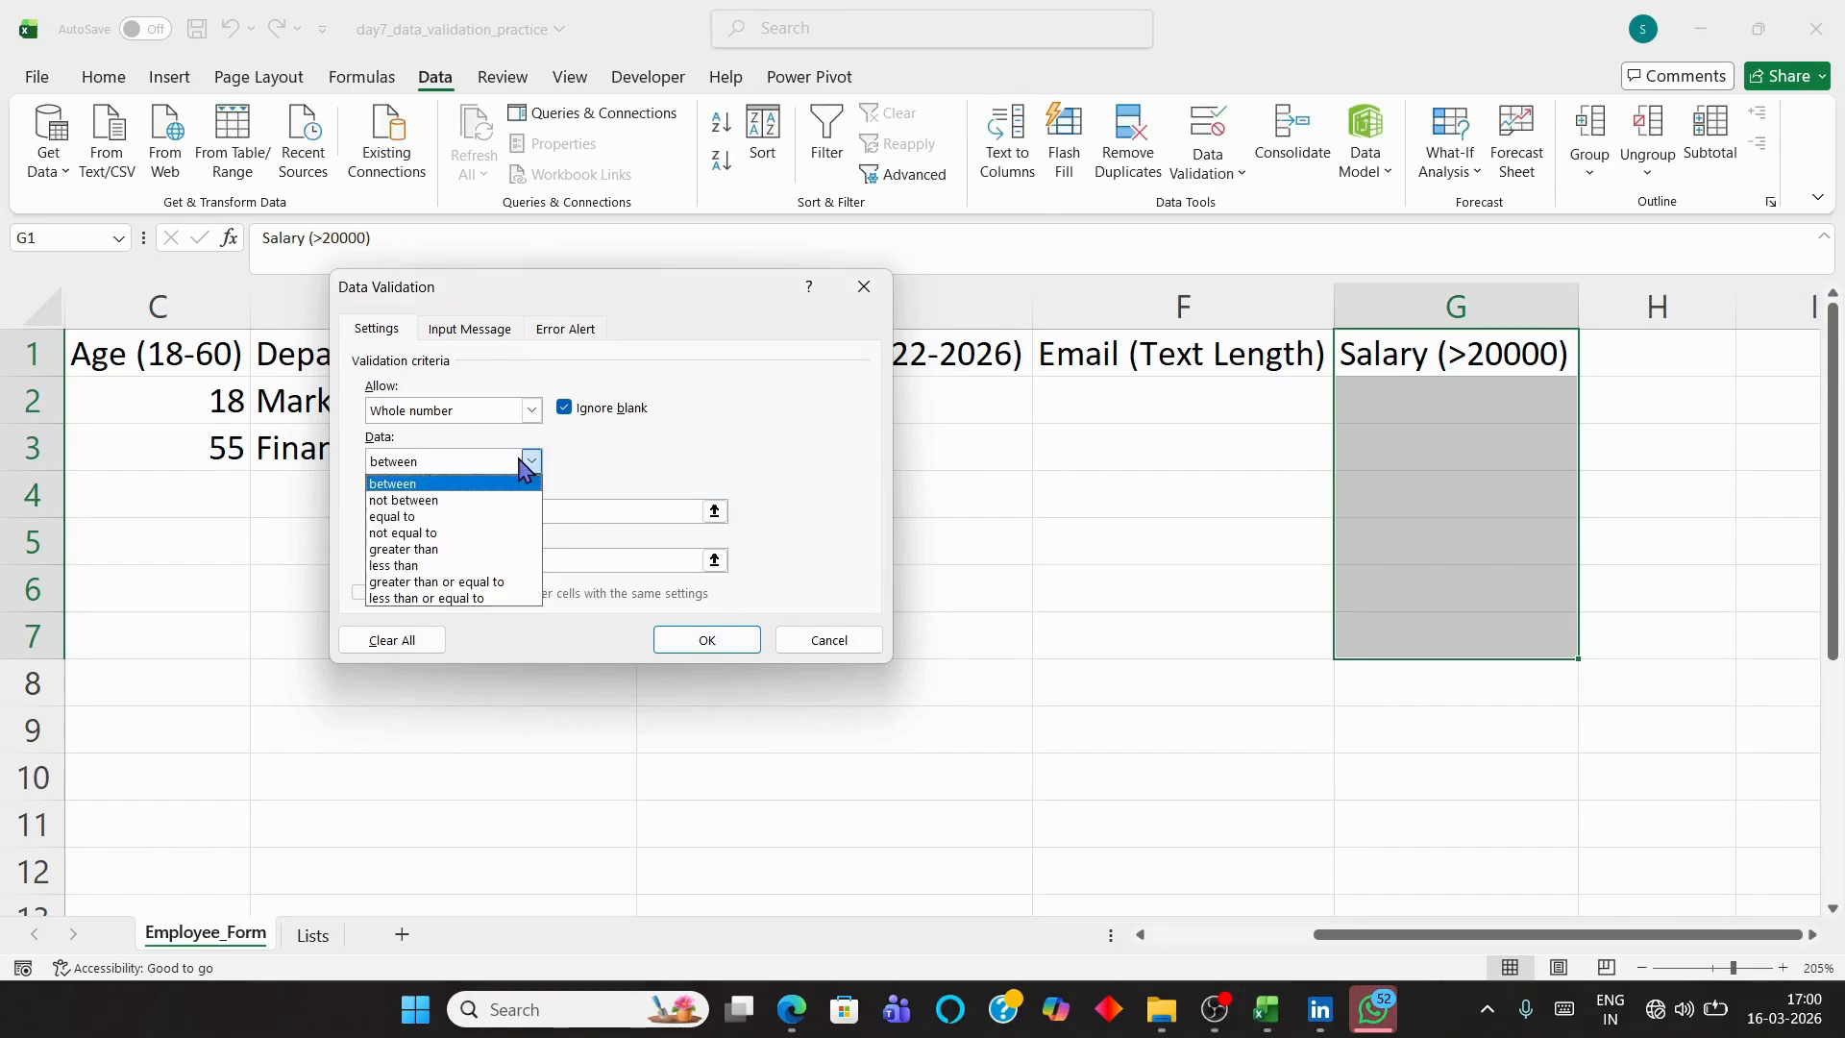
{"action": "left_click", "coordinate": [425, 551]}
{"action": "left_click", "coordinate": [708, 641]}
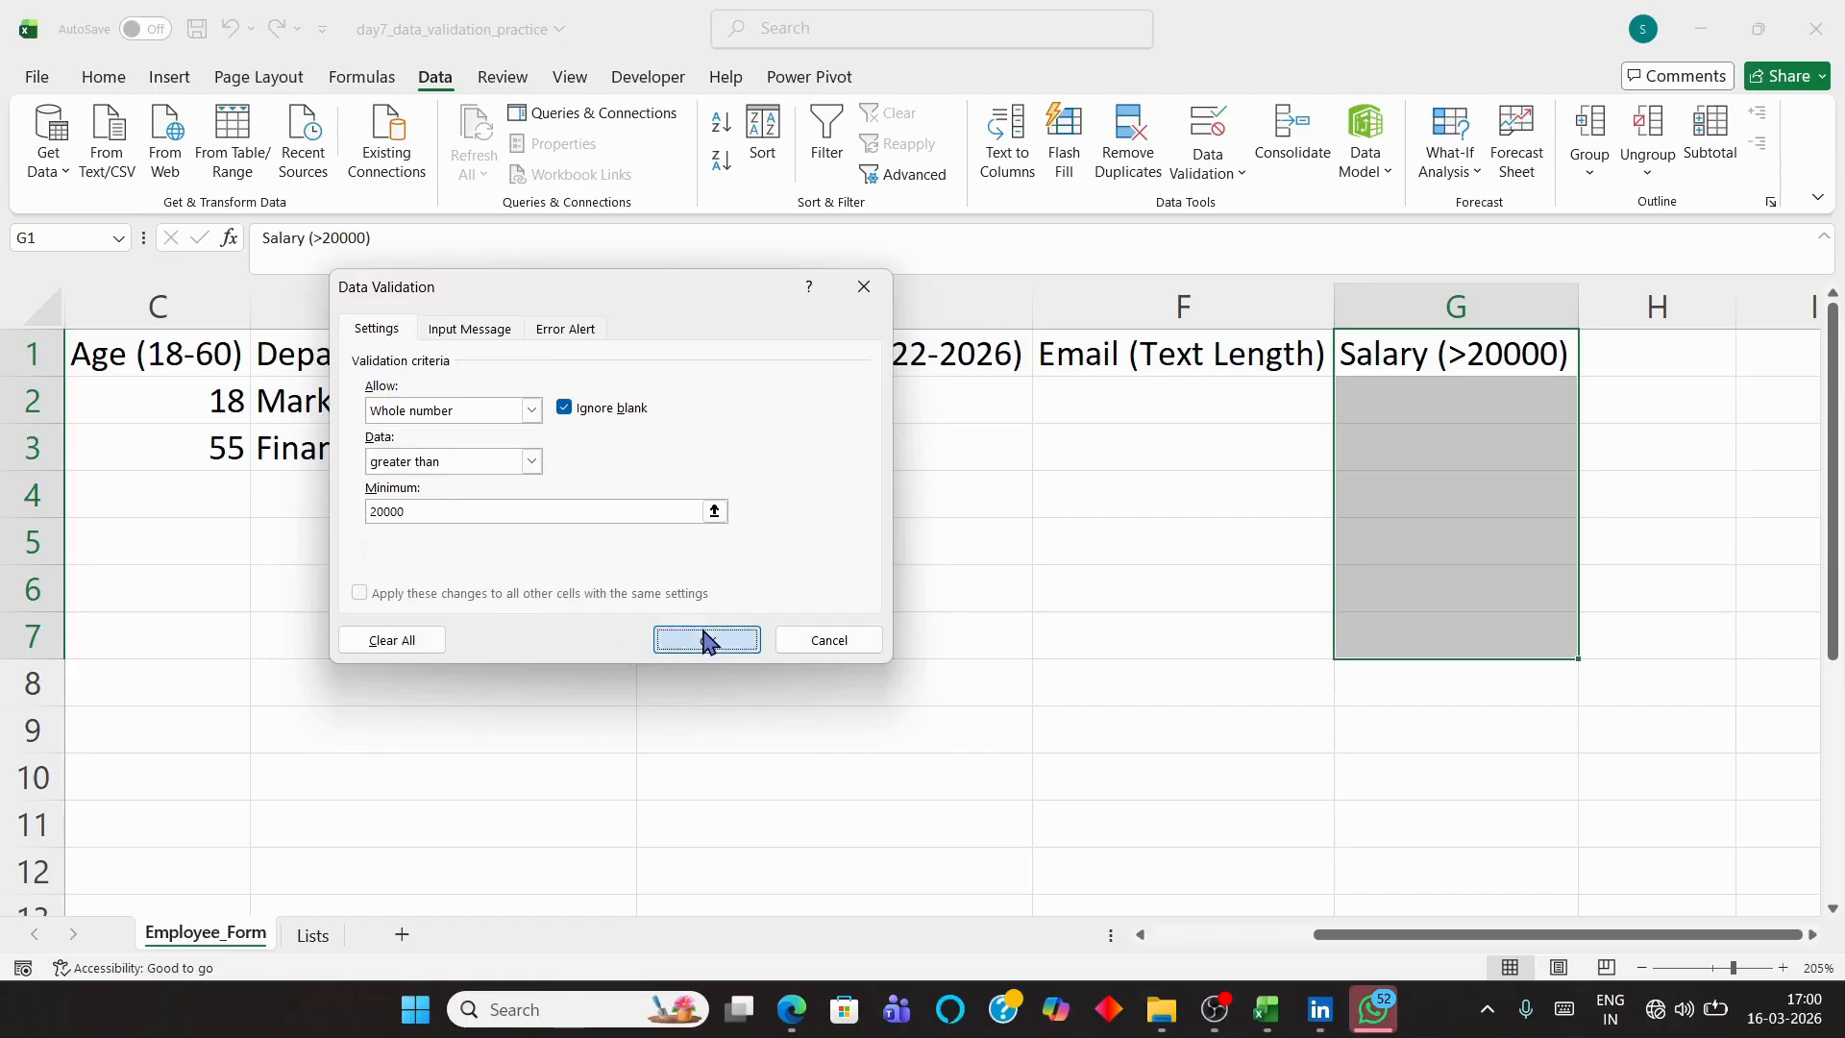
Test the Salary rule by entering 18000 in G2, then choose to retry the entry
{"action": "left_click", "coordinate": [1472, 403]}
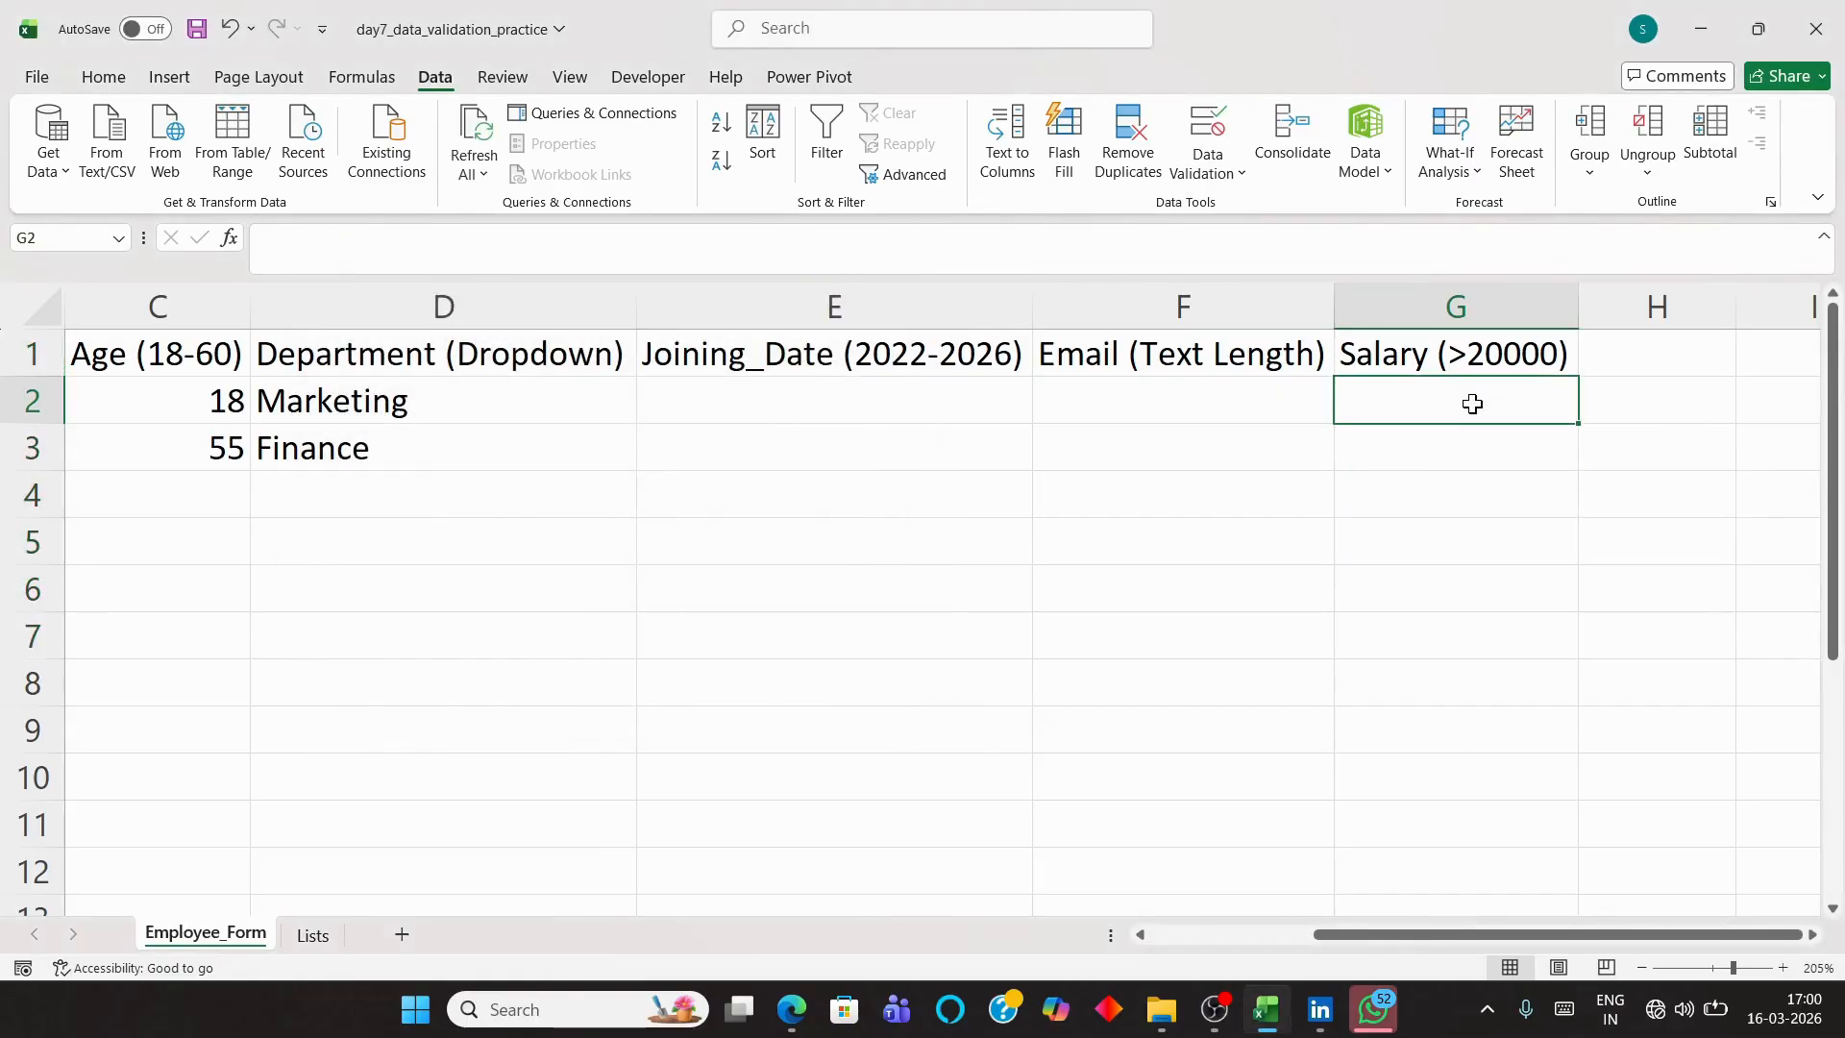
{"action": "type", "text": "1"}
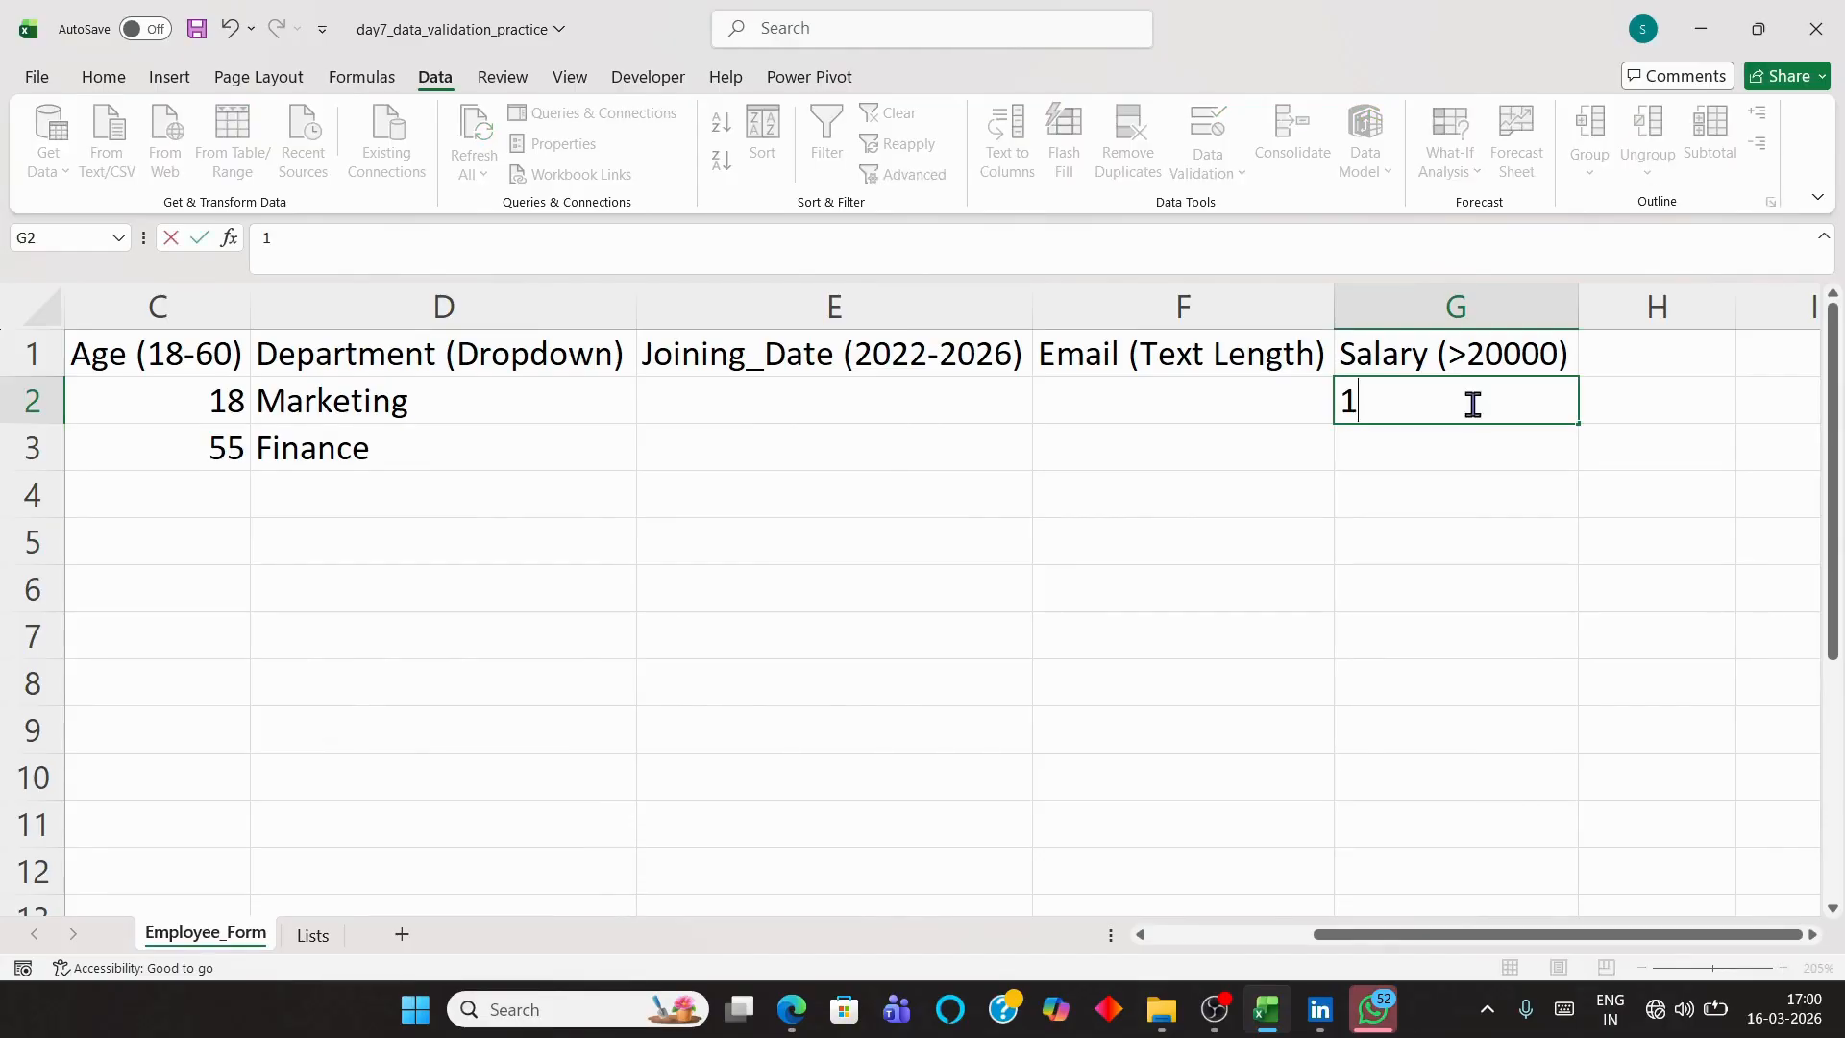
{"action": "type", "text": "8000"}
{"action": "key", "text": "Return"}
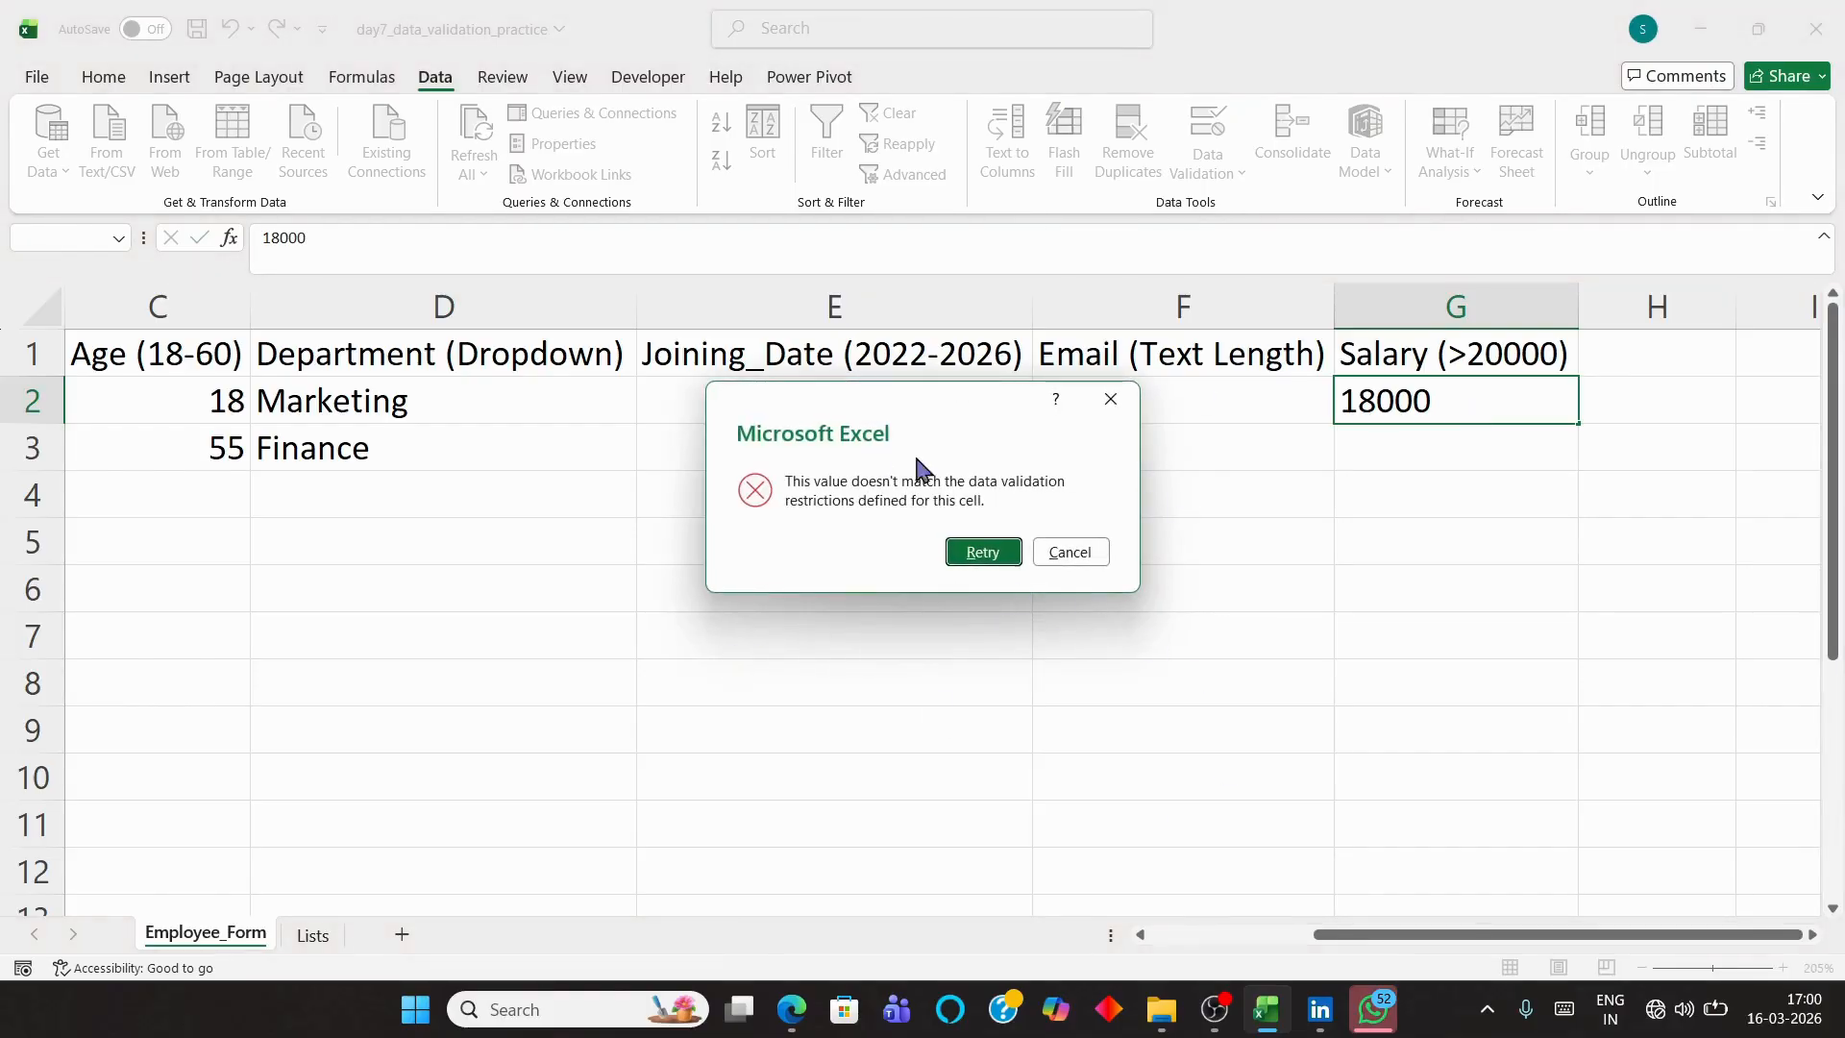
{"action": "left_click", "coordinate": [980, 555]}
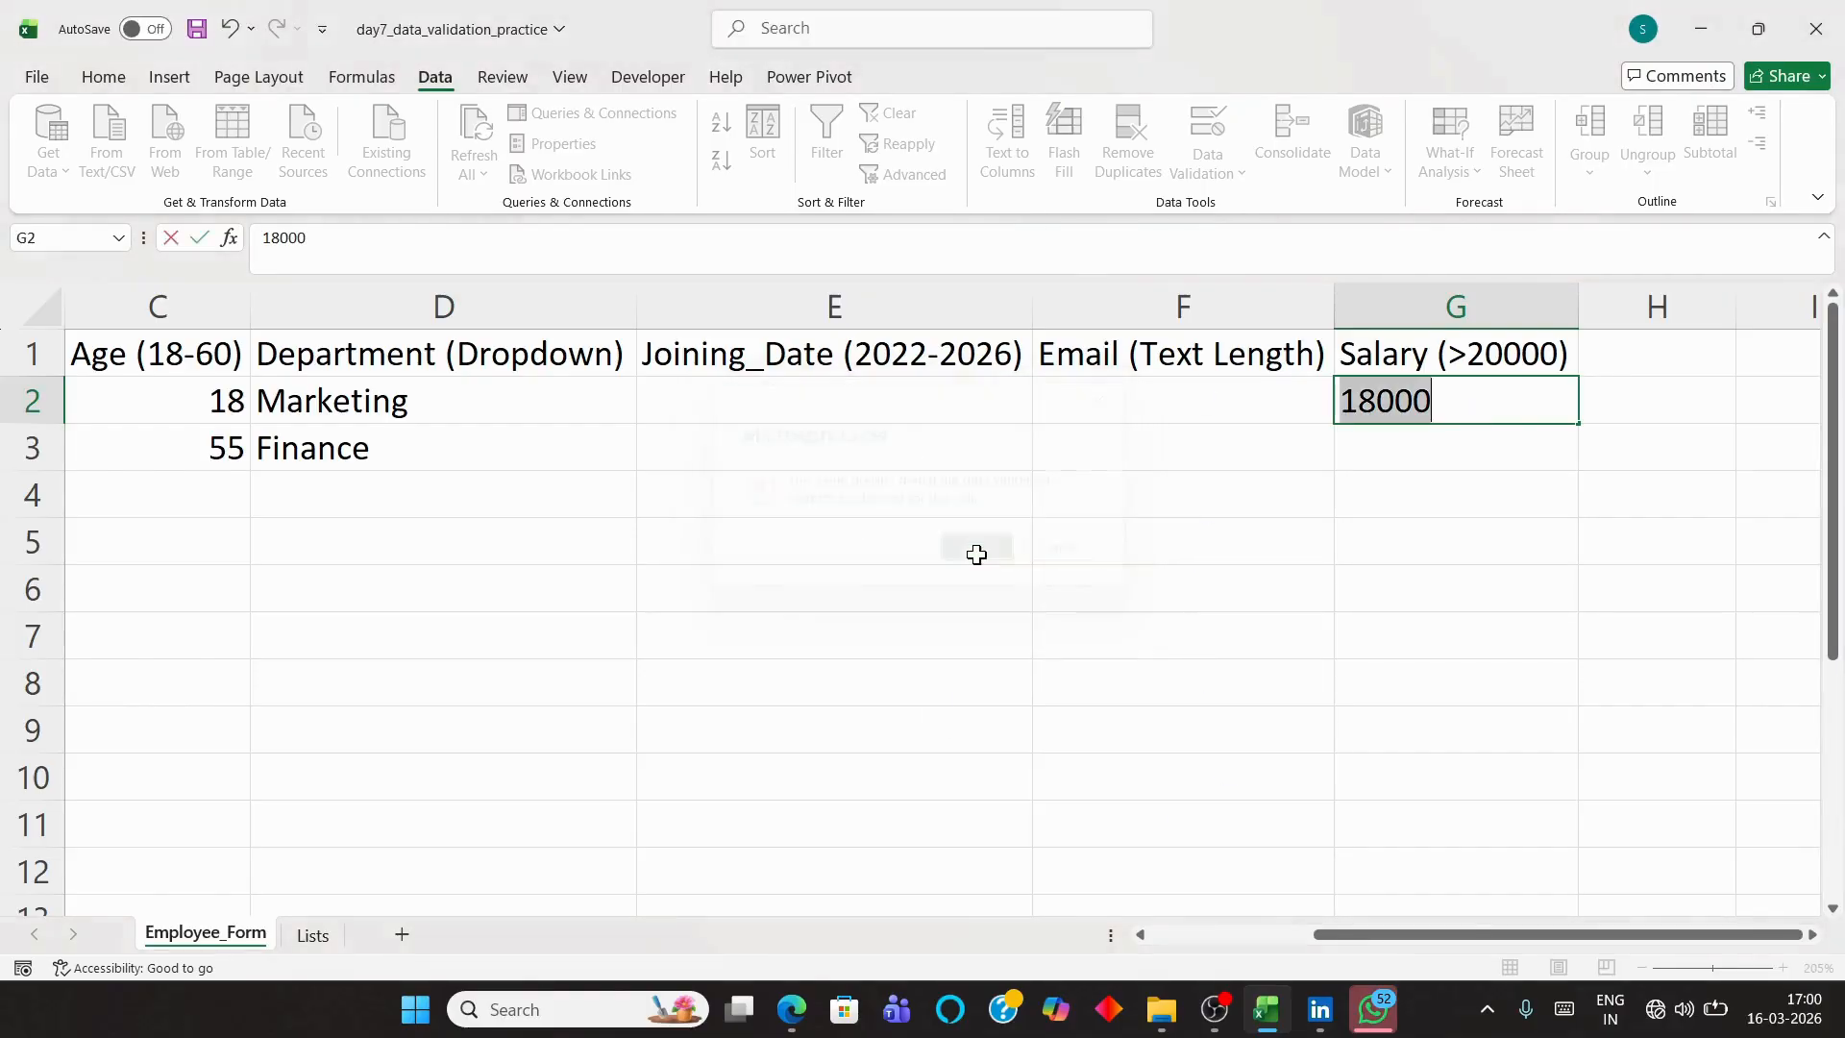
{"action": "scroll", "coordinate": [545, 547], "scroll_direction": "left", "scroll_amount": 2}
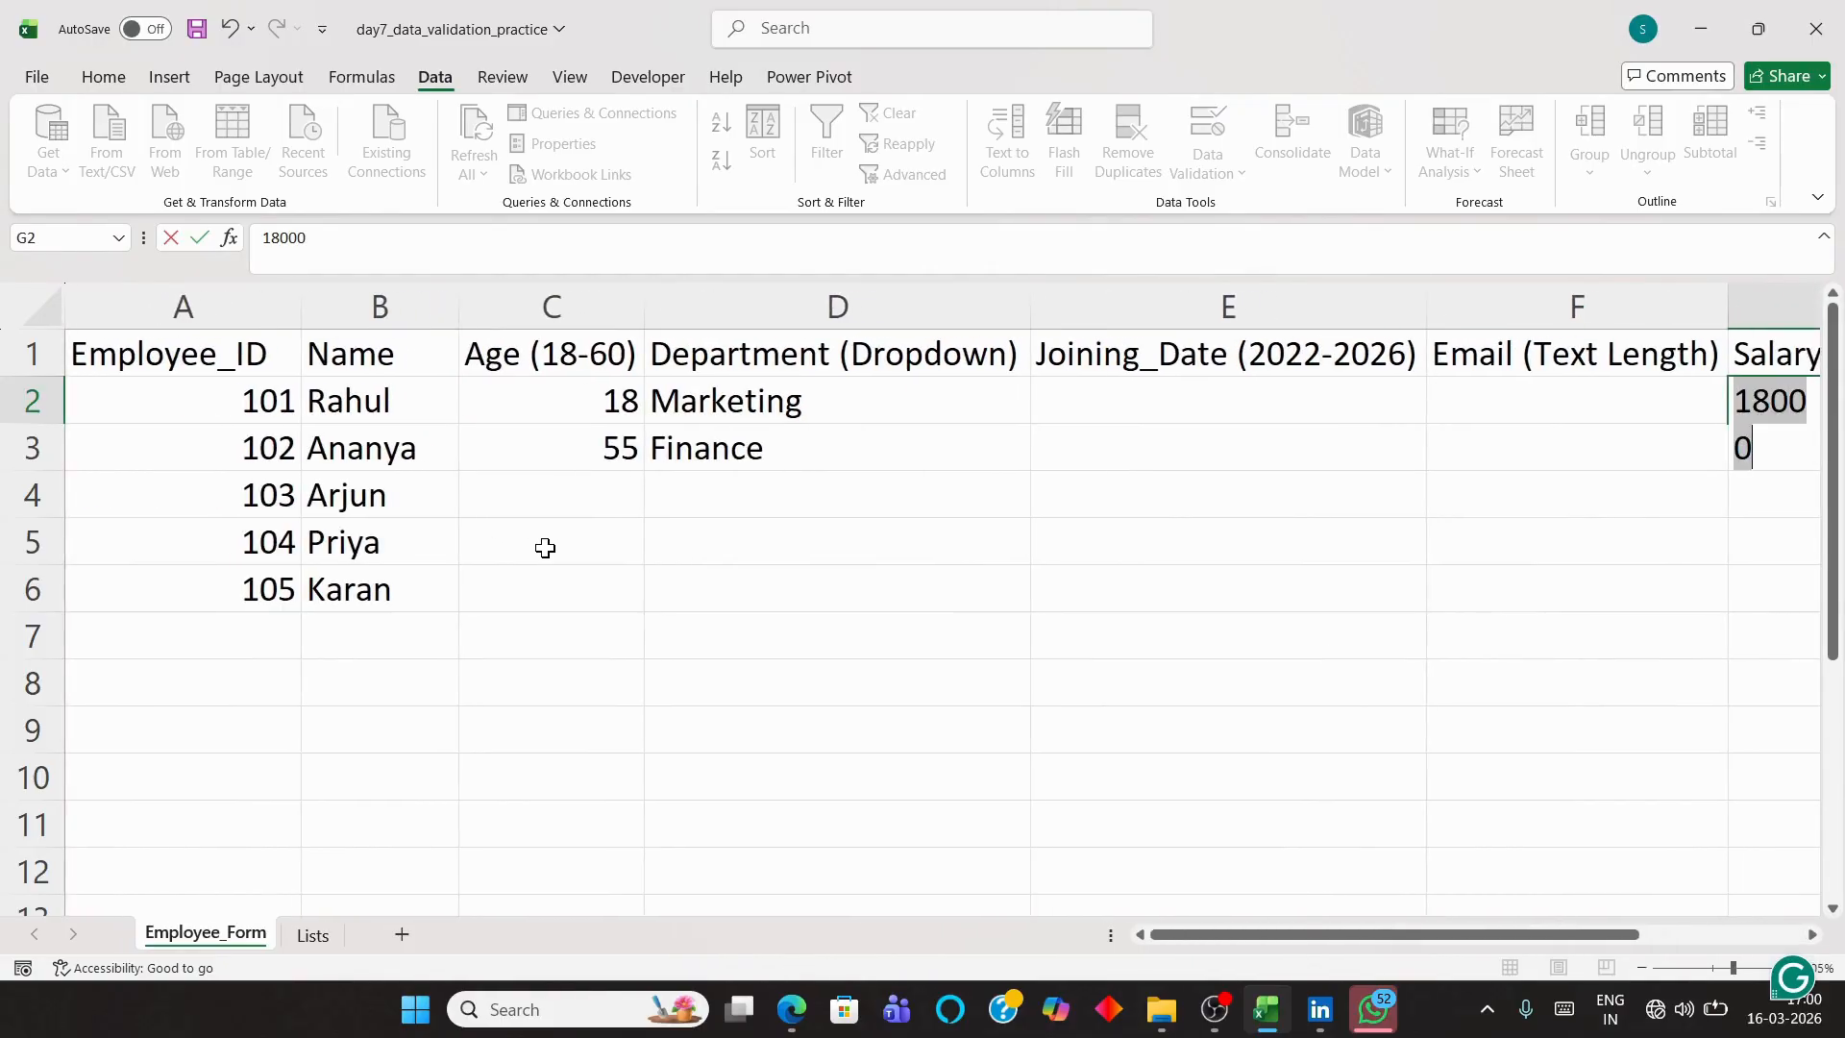